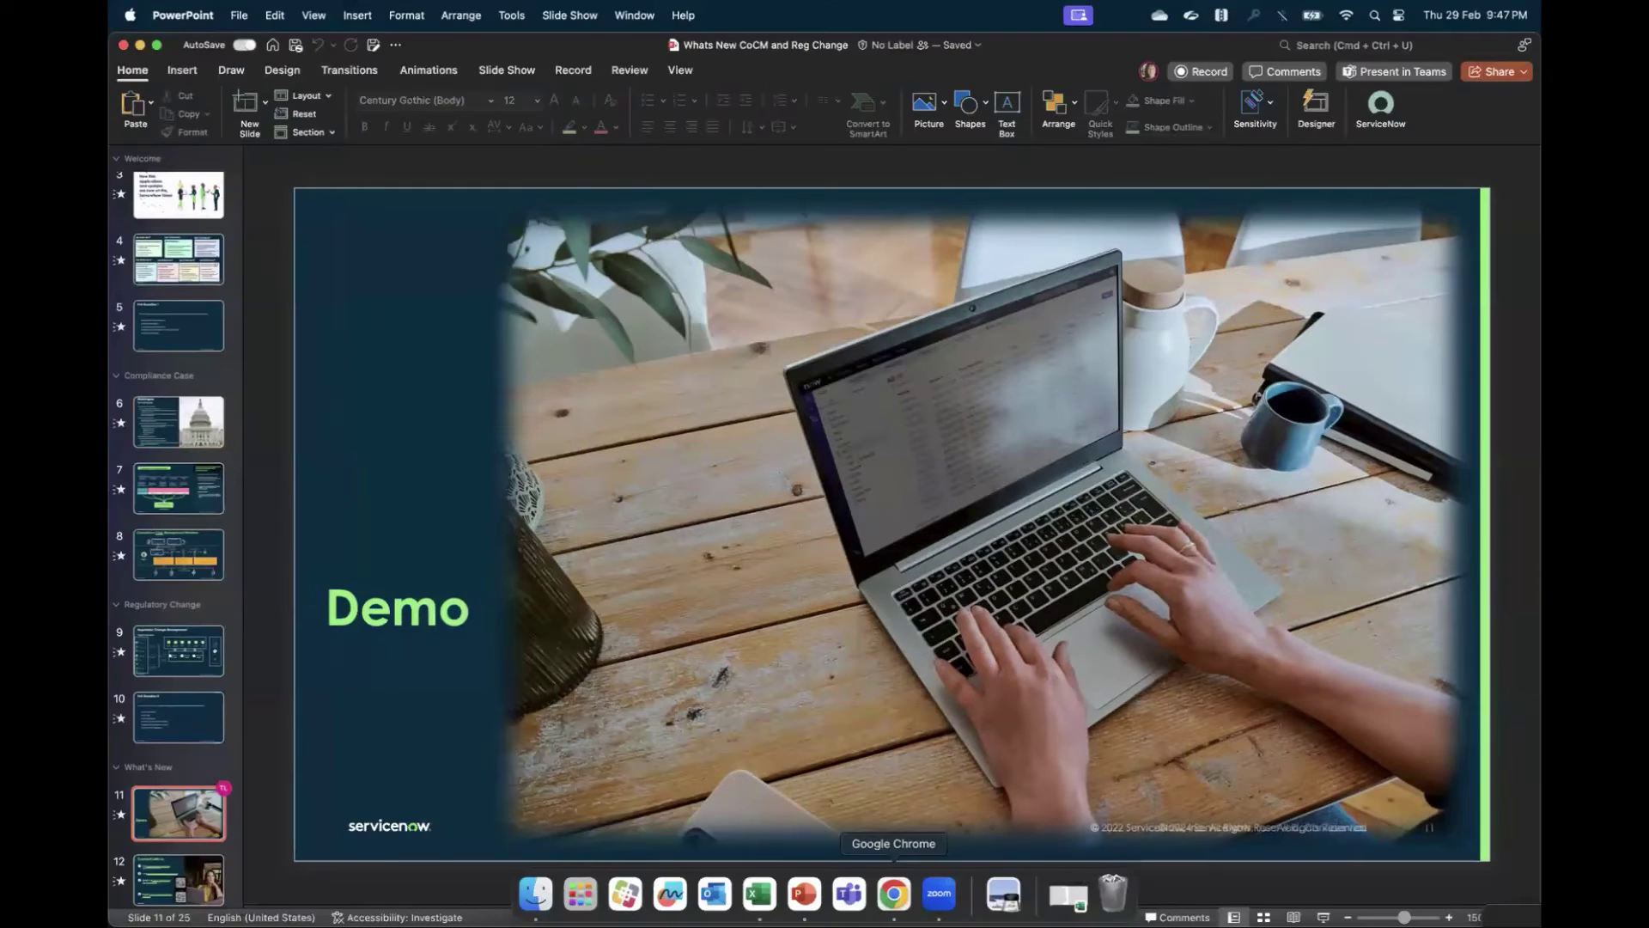
- Return to the expired ServiceNow session and try signing in with the admin user name and password
{"action": "left_click", "coordinate": [906, 904]}
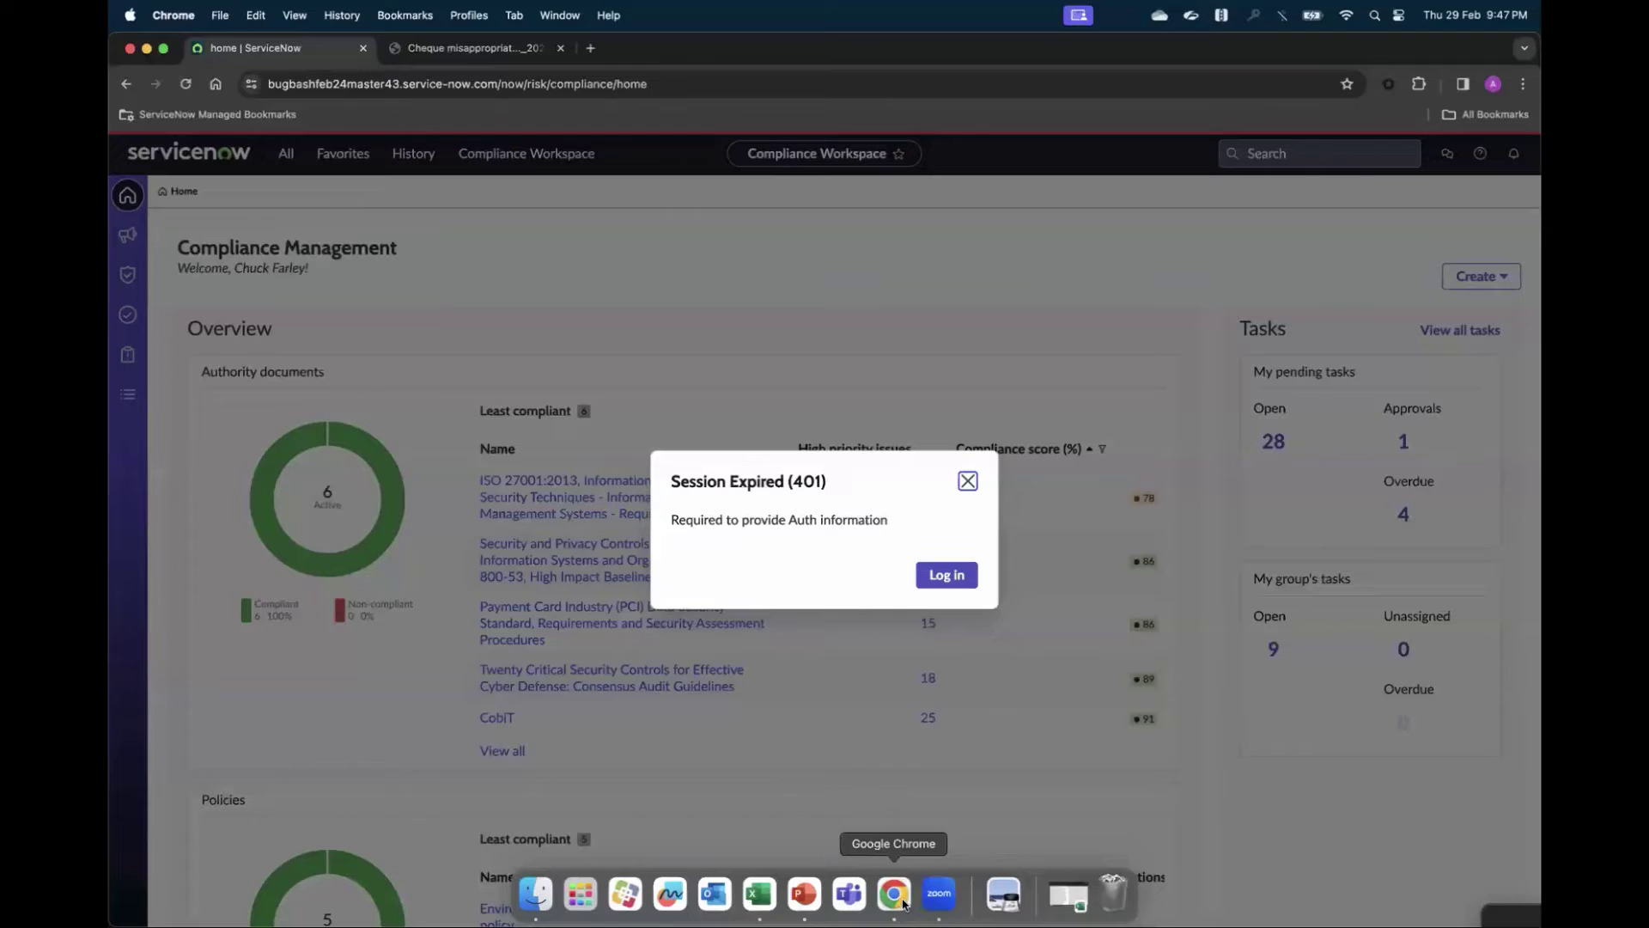
{"action": "left_click", "coordinate": [944, 575]}
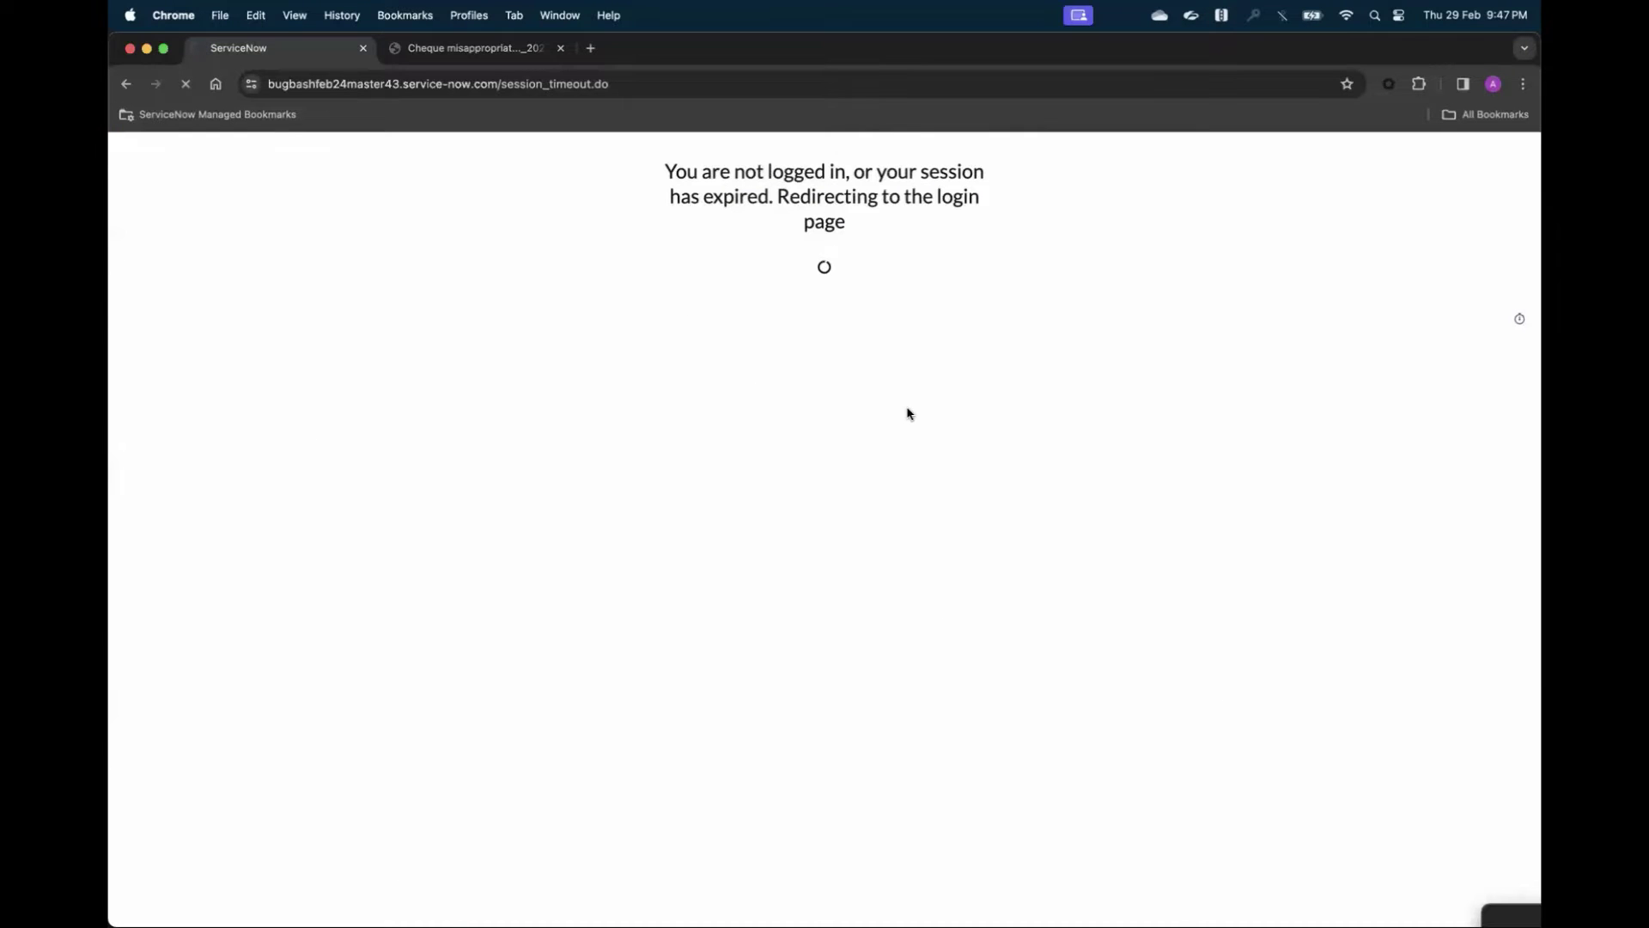
{"action": "type", "text": "admi"}
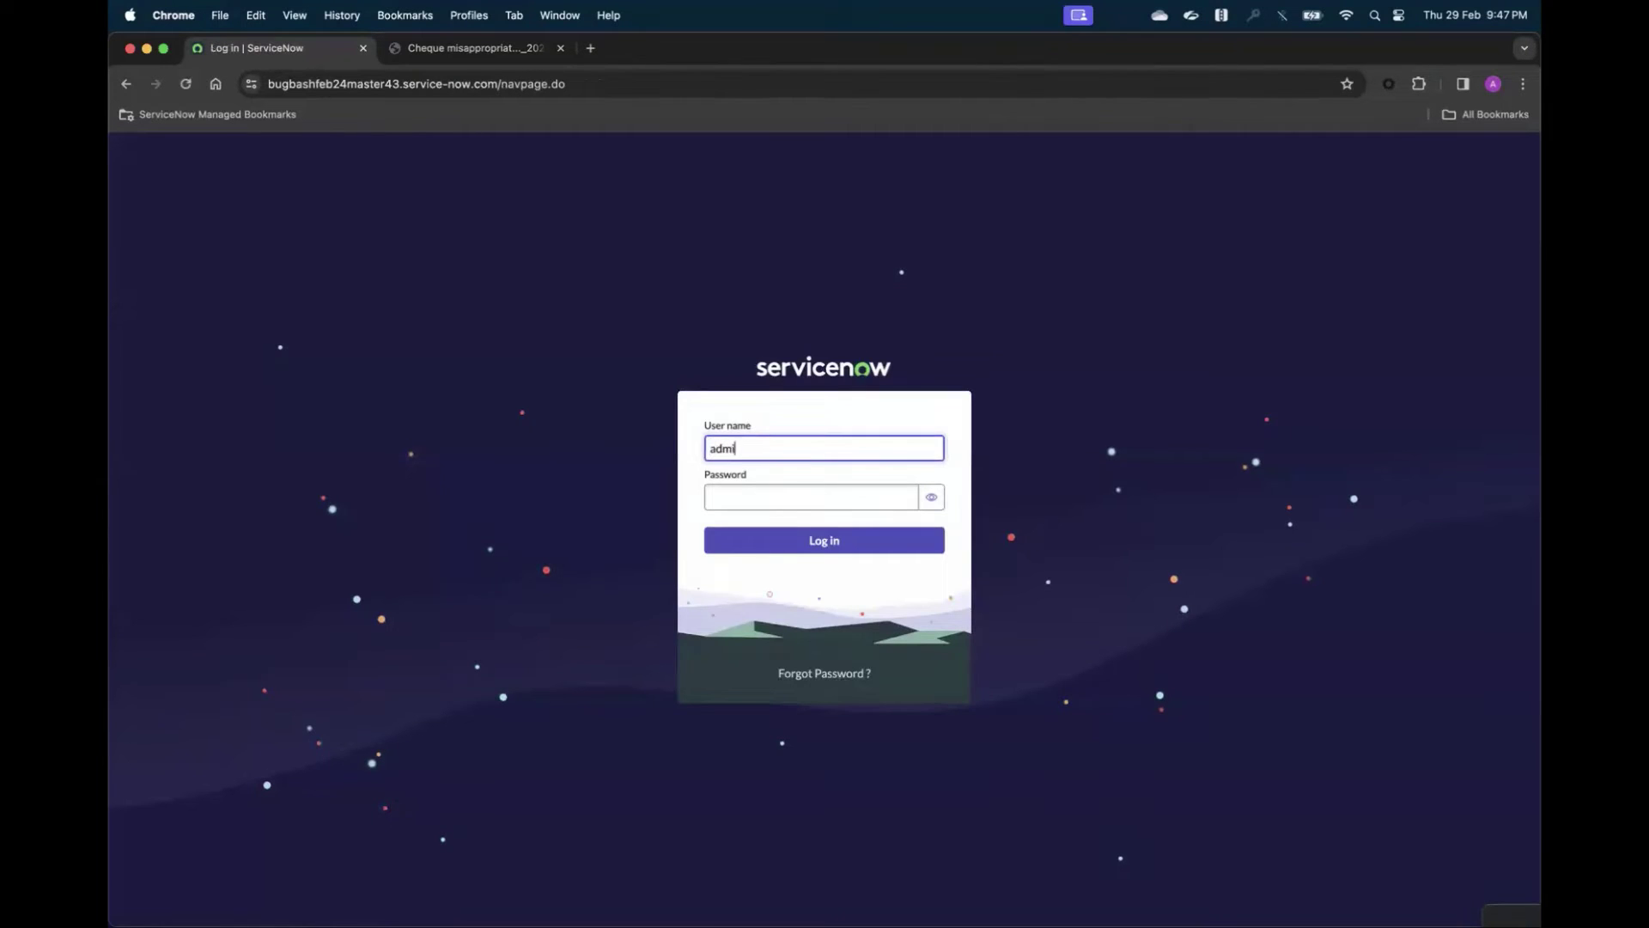
{"action": "type", "text": "n"}
{"action": "key", "text": "Tab"}
{"action": "type", "text": "•••••••"}
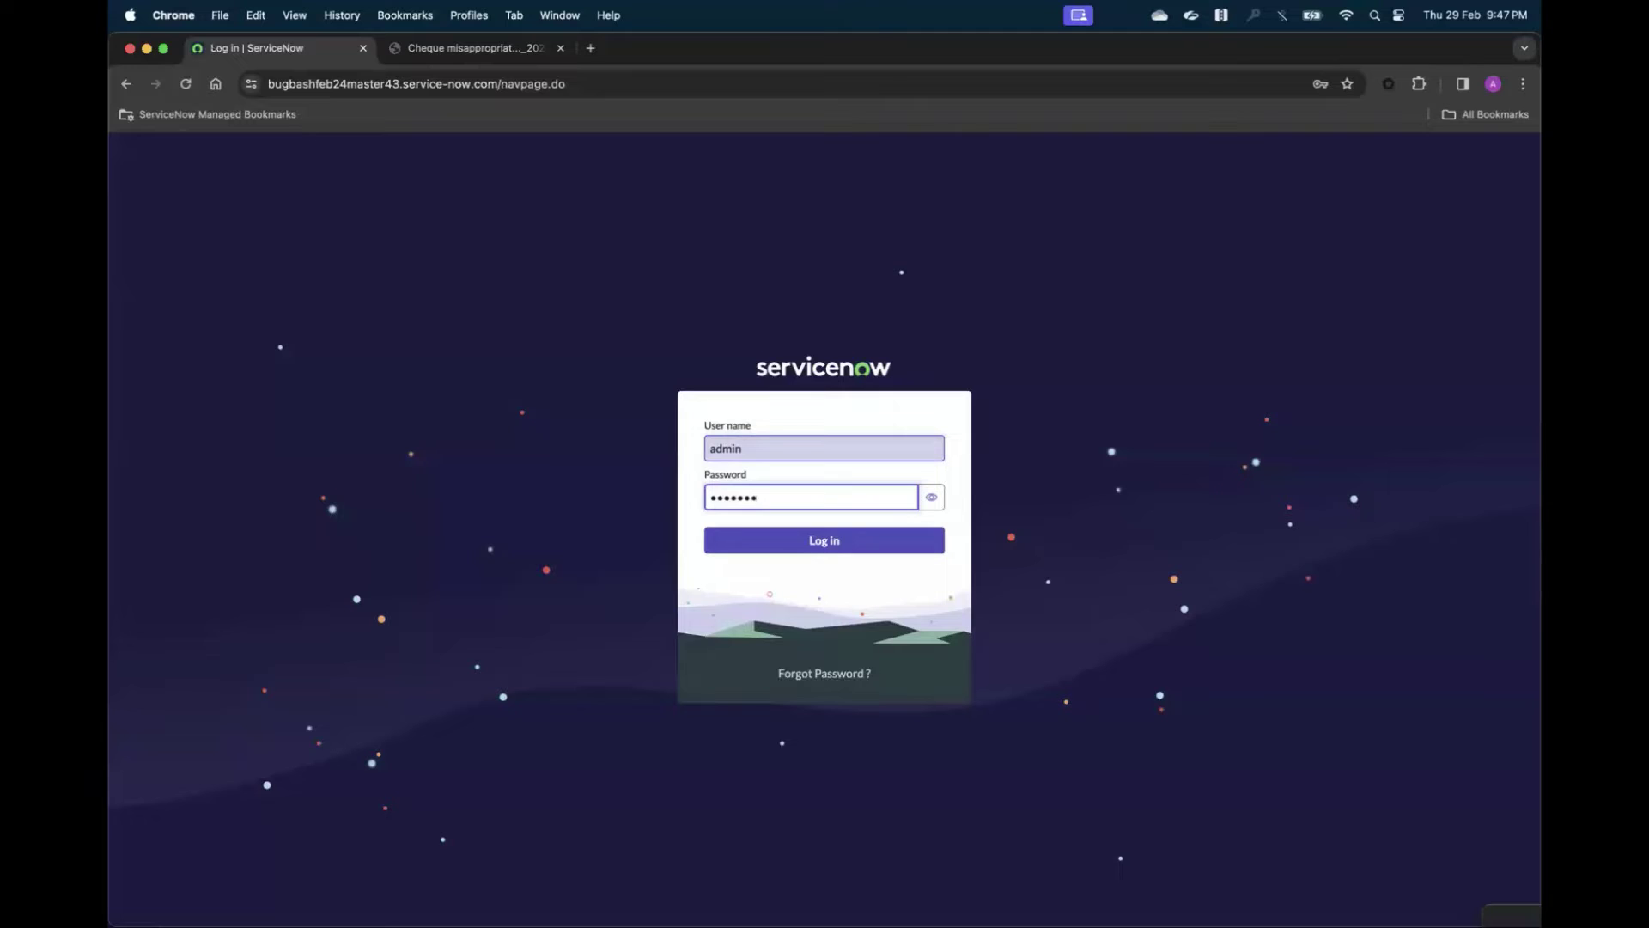
{"action": "type", "text": "•••••"}
{"action": "left_click", "coordinate": [823, 543]}
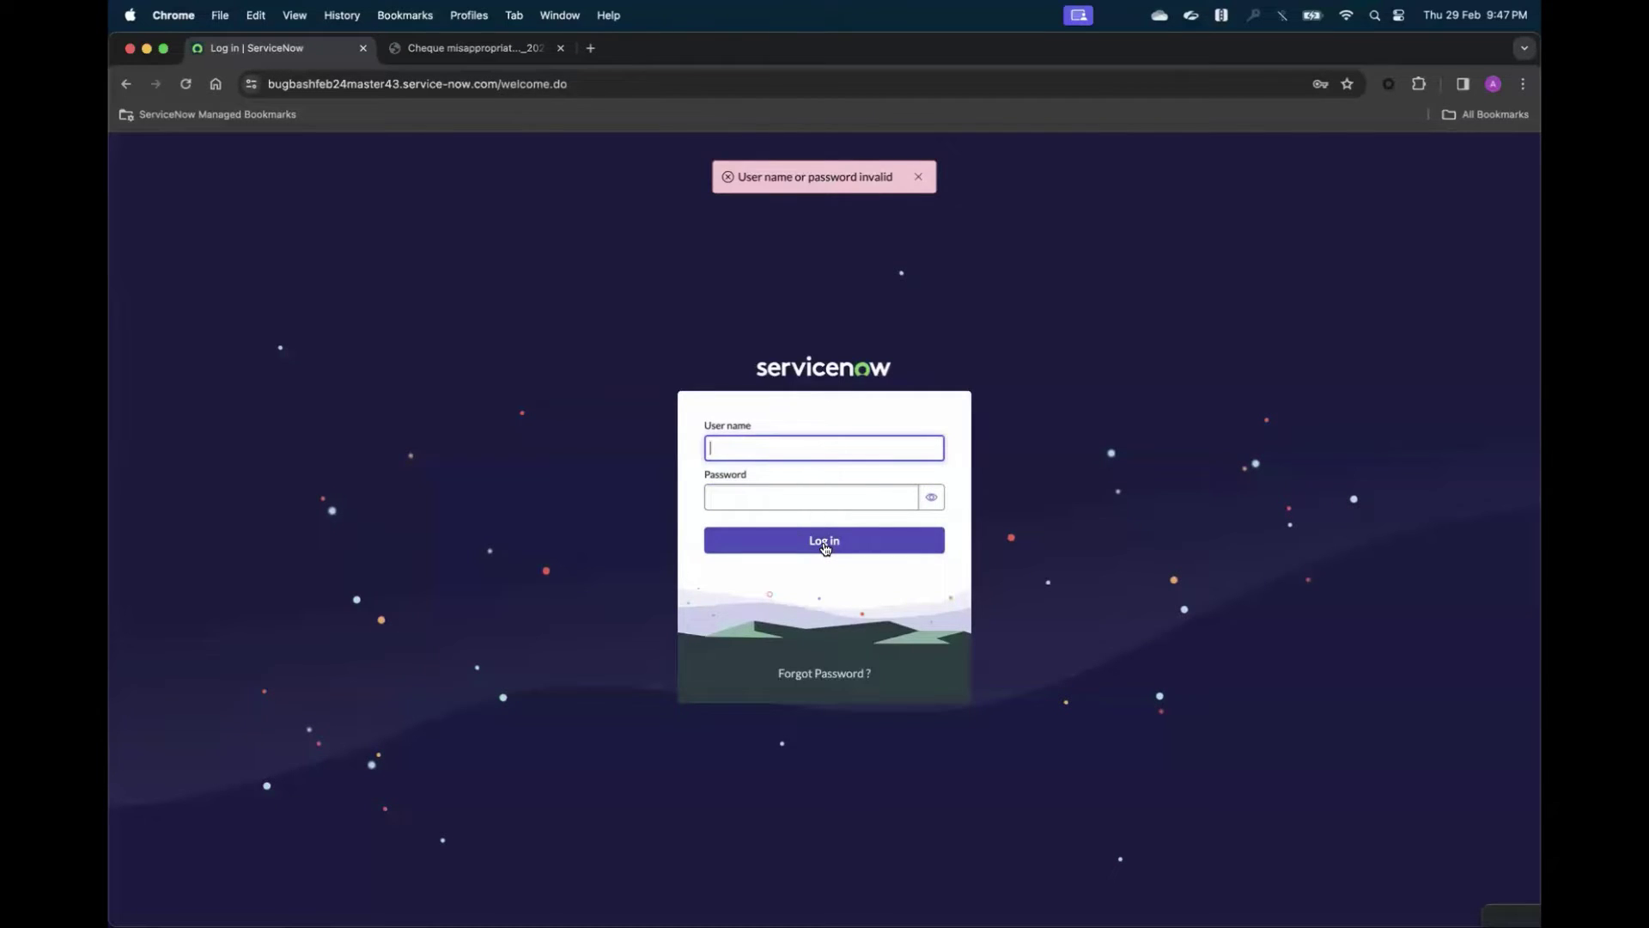
- Re-enter the admin credentials after the invalid-credentials error so Admin Home loads
{"action": "type", "text": "admin"}
{"action": "key", "text": "Tab"}
{"action": "type", "text": "•"}
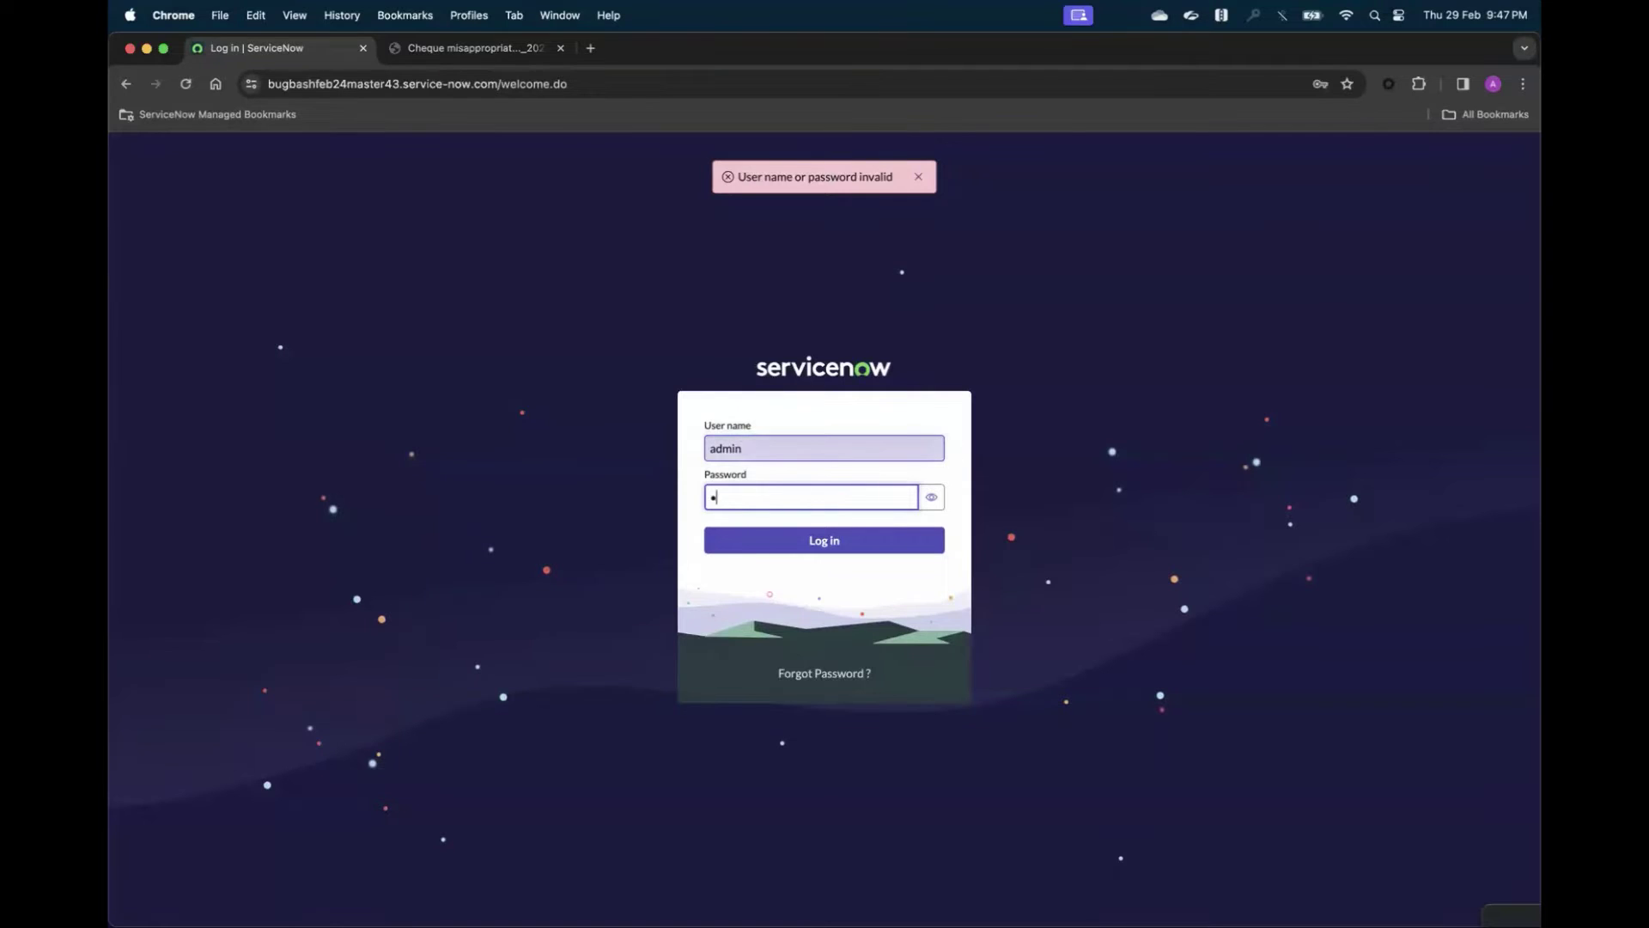
{"action": "type", "text": "••••••••••"}
{"action": "left_click", "coordinate": [833, 543]}
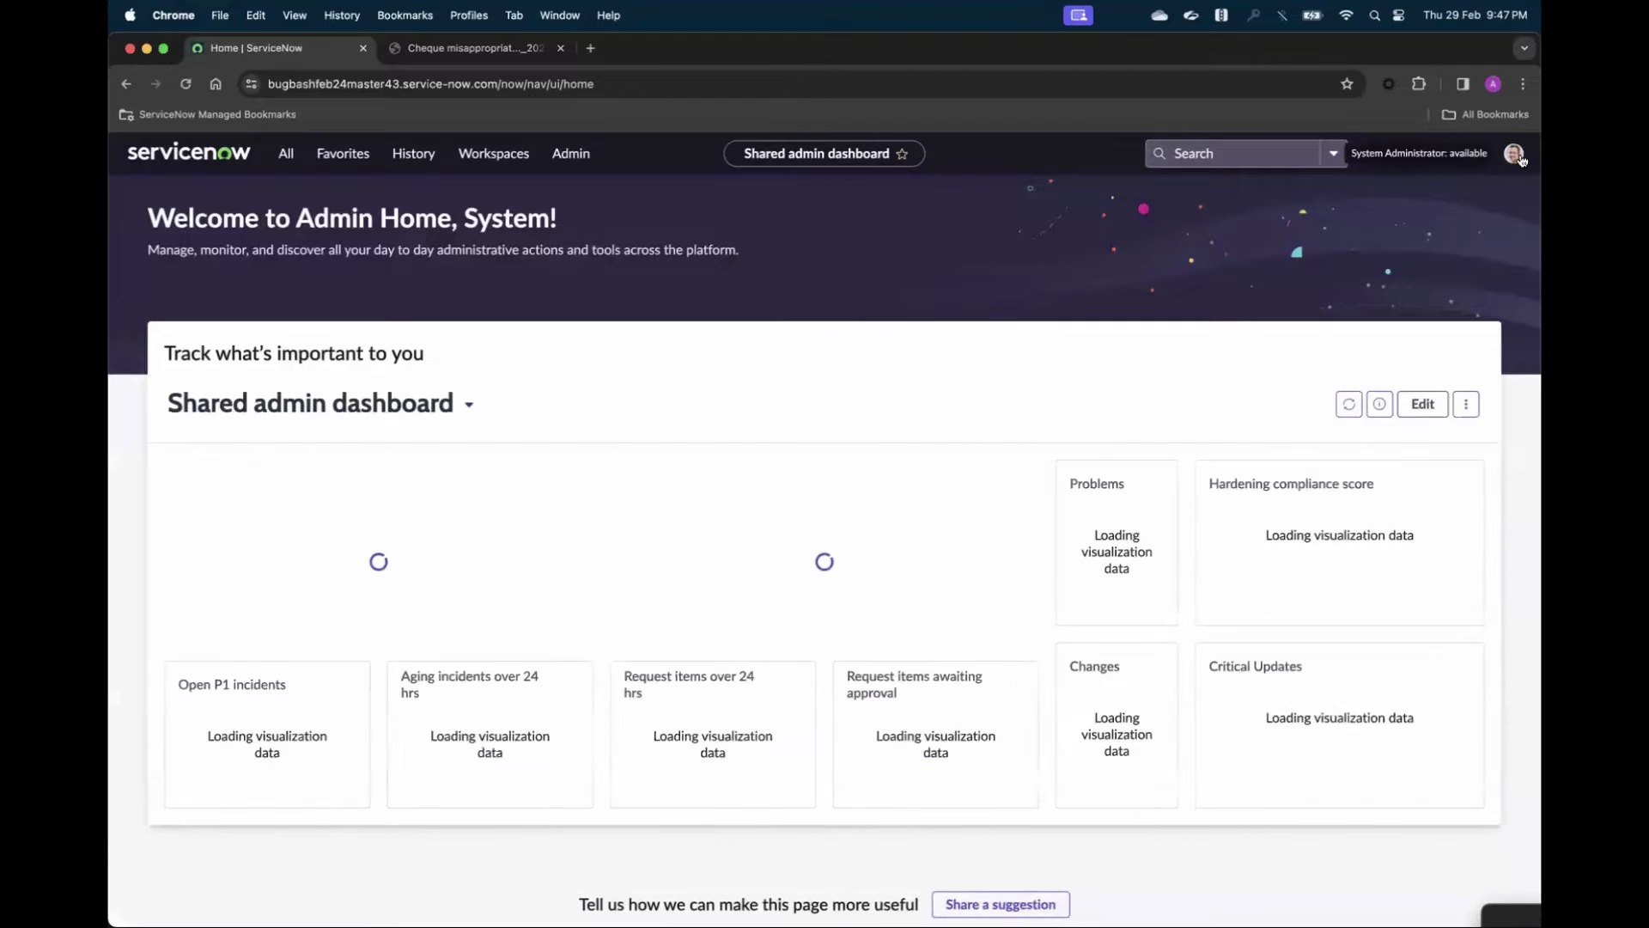
- Impersonate the compliance analyst listed under Recent impersonations
{"action": "left_click", "coordinate": [1514, 158]}
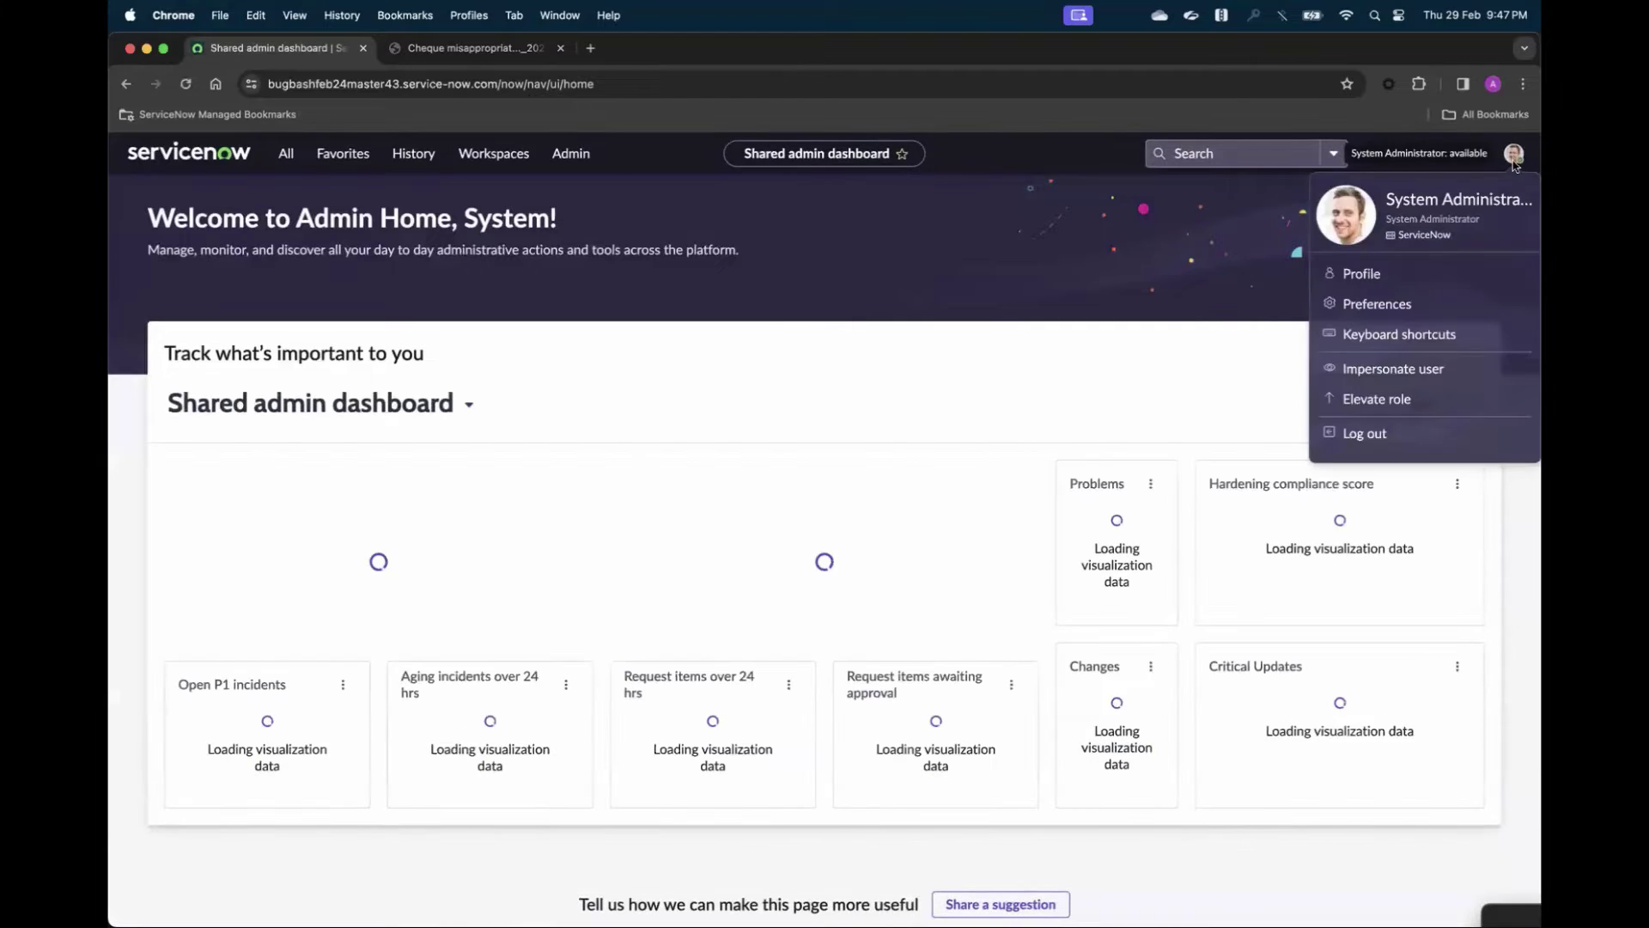
{"action": "left_click", "coordinate": [1393, 371]}
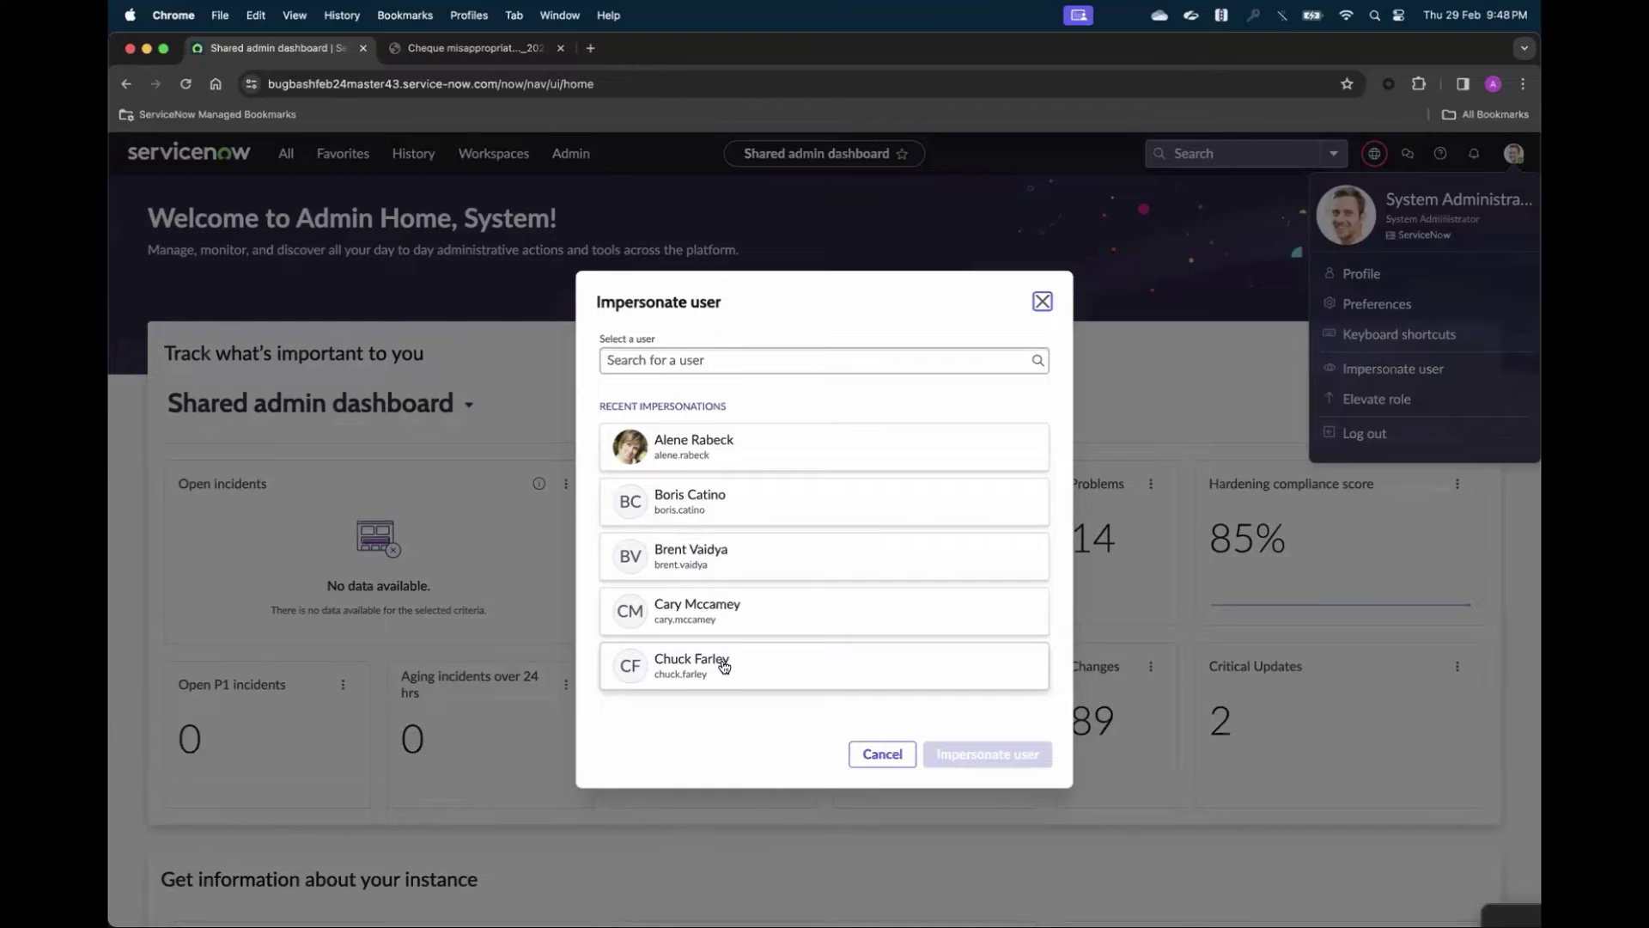
{"action": "left_click", "coordinate": [724, 667]}
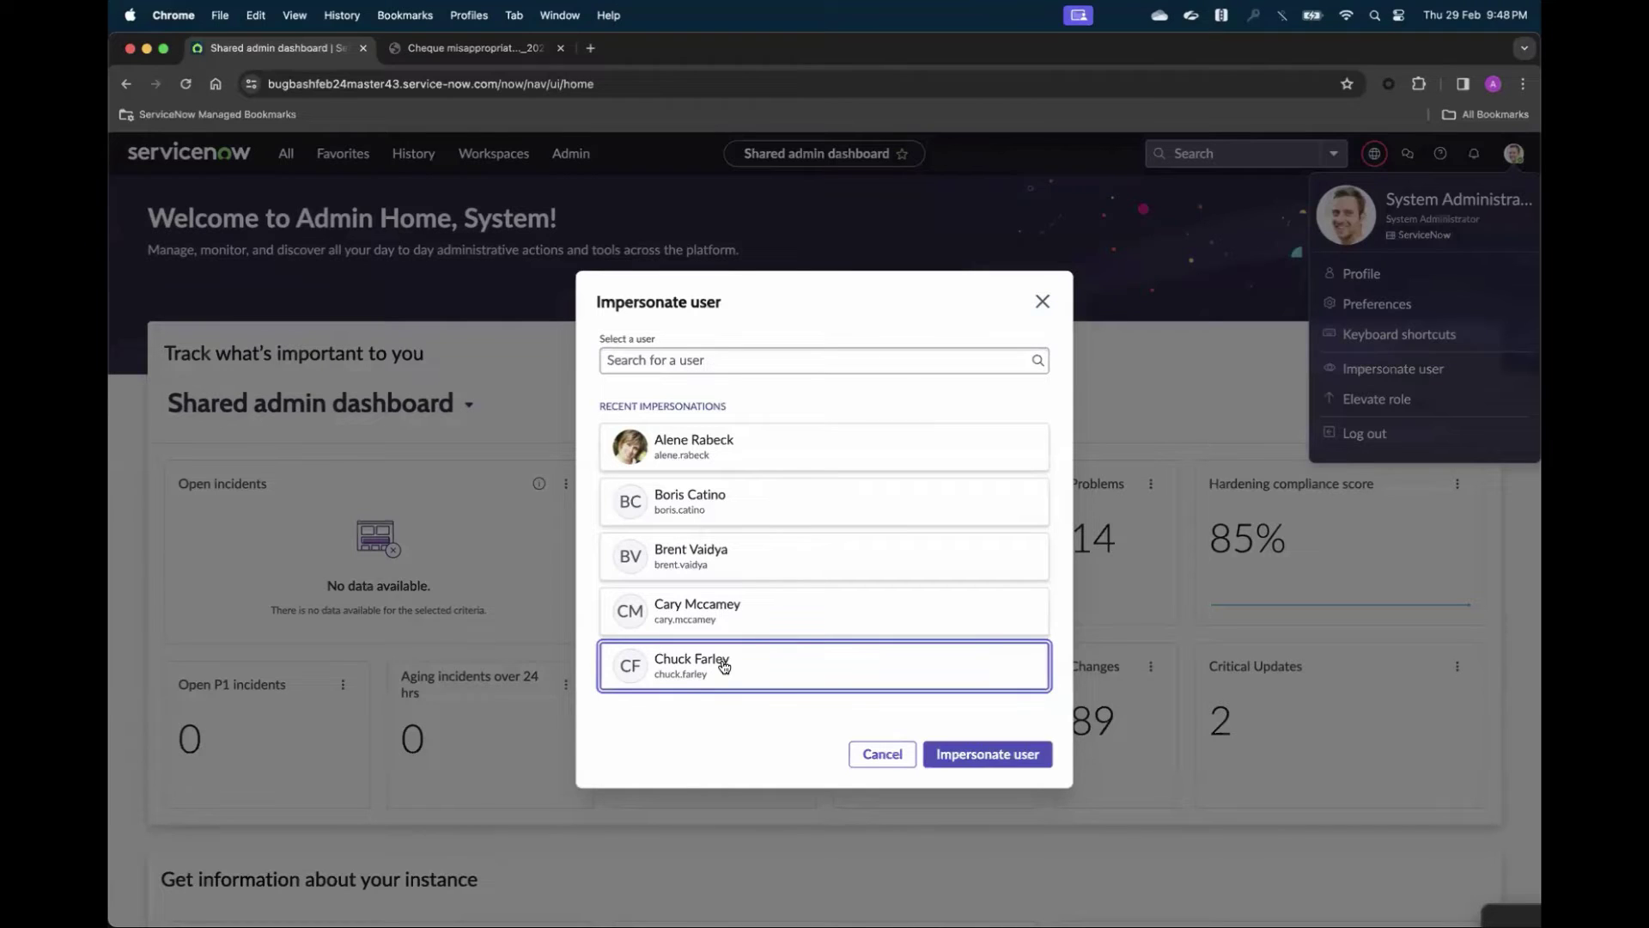
{"action": "left_click", "coordinate": [968, 753]}
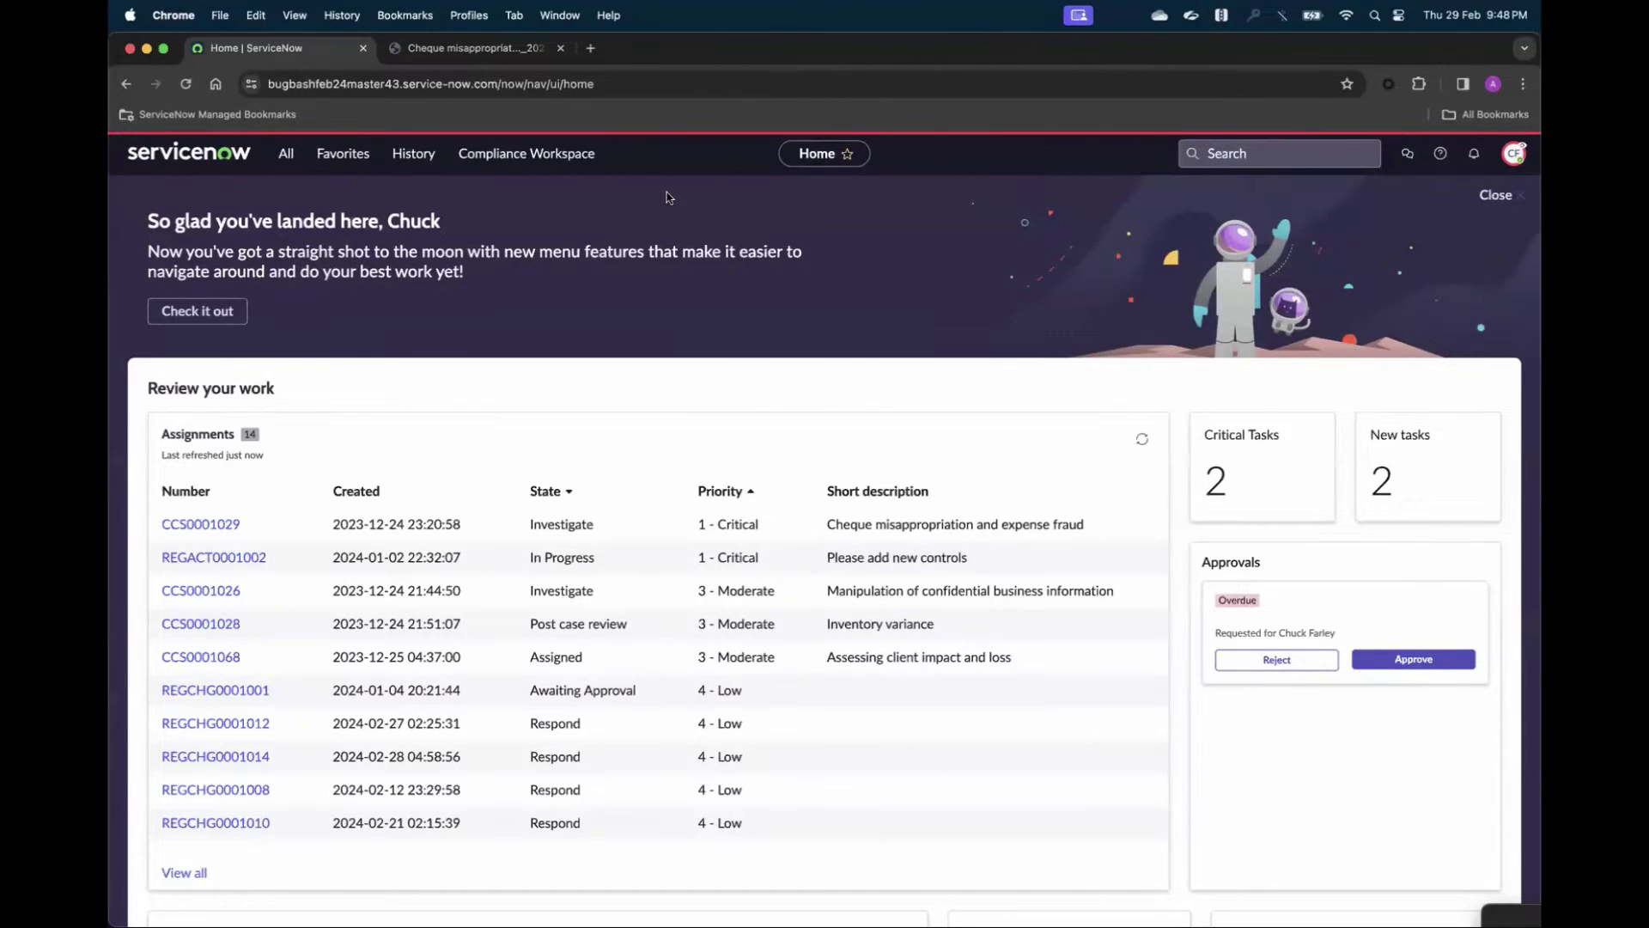
- Go to Compliance Case Management in Compliance Workspace and list the 5 open cases
{"action": "left_click", "coordinate": [584, 164]}
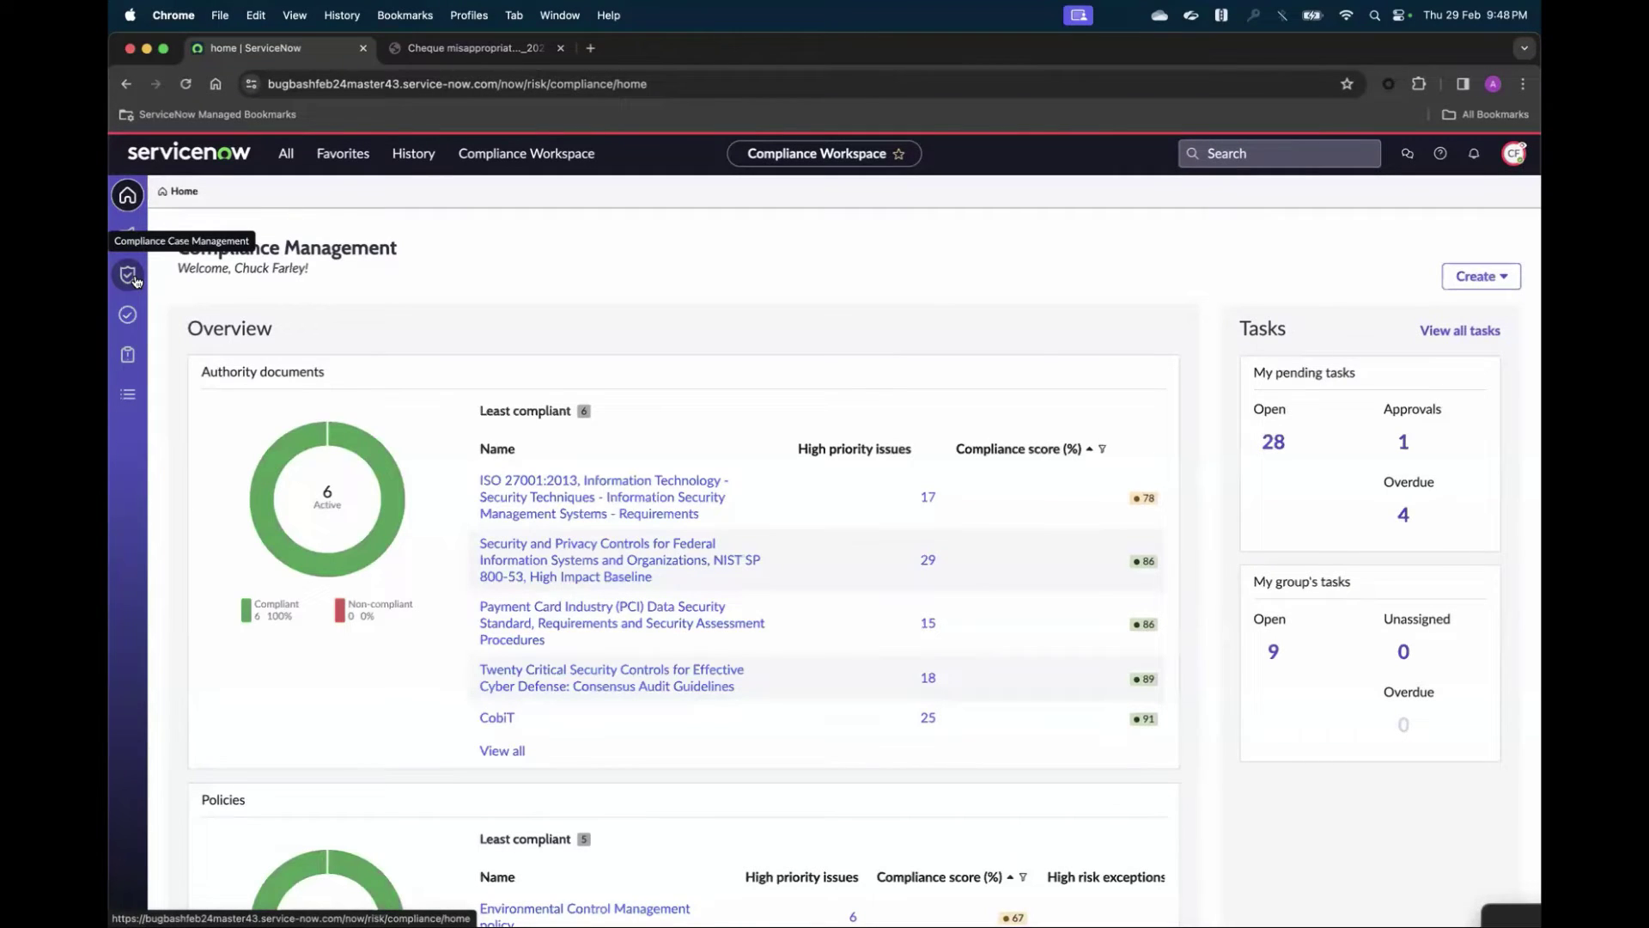
{"action": "left_click", "coordinate": [128, 275]}
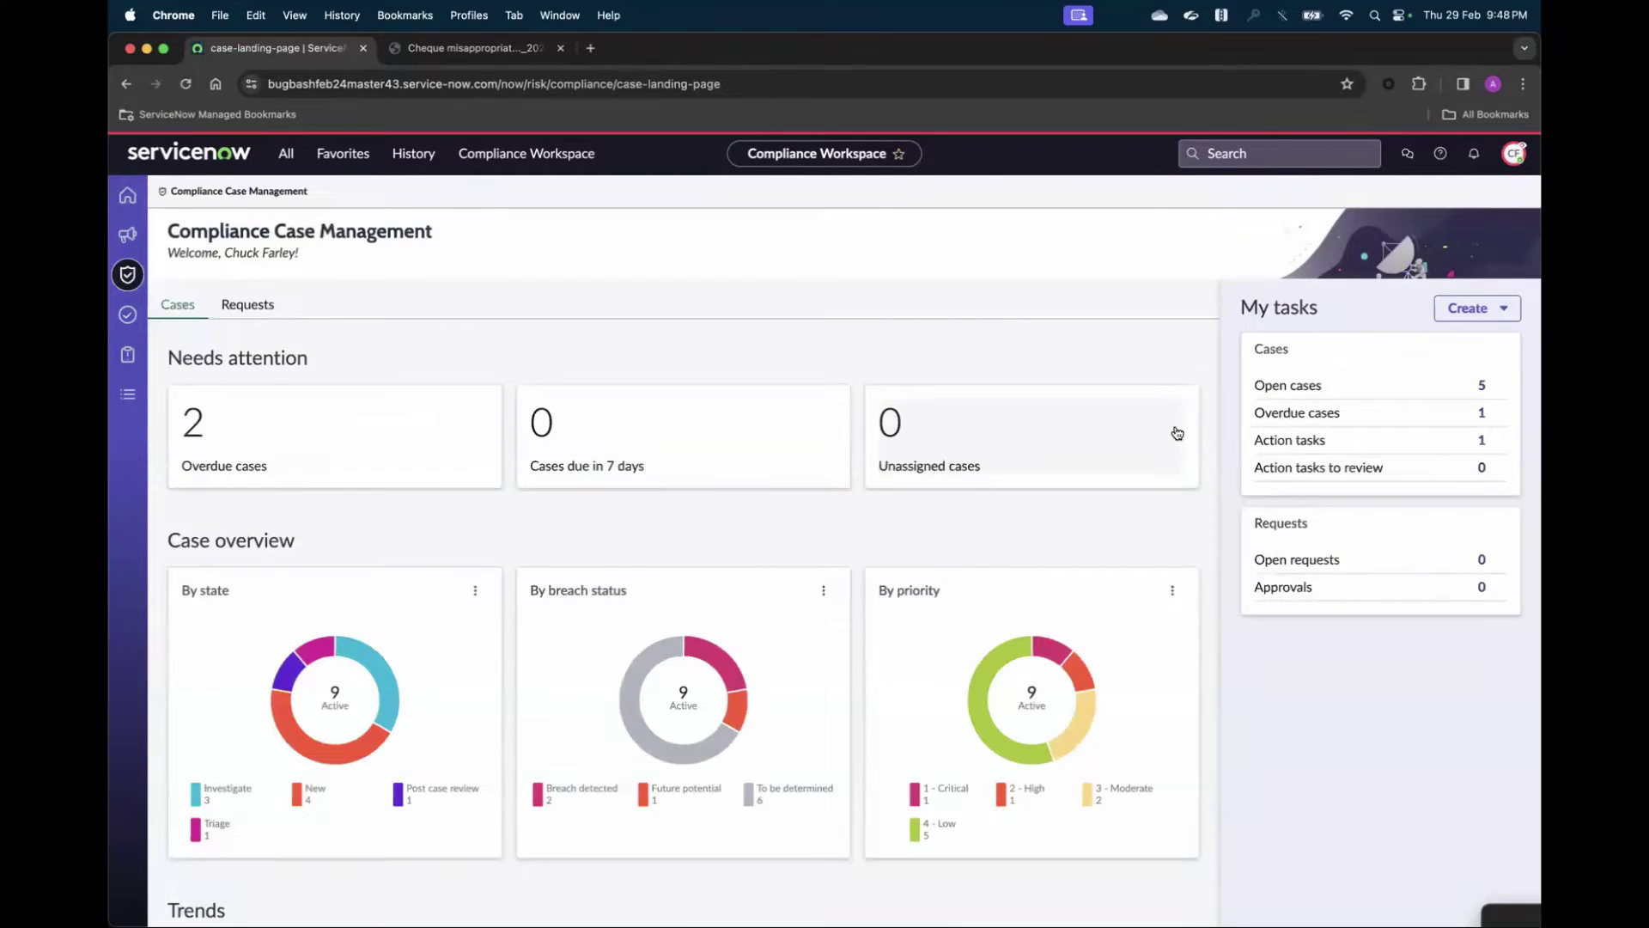
{"action": "left_click", "coordinate": [1482, 388]}
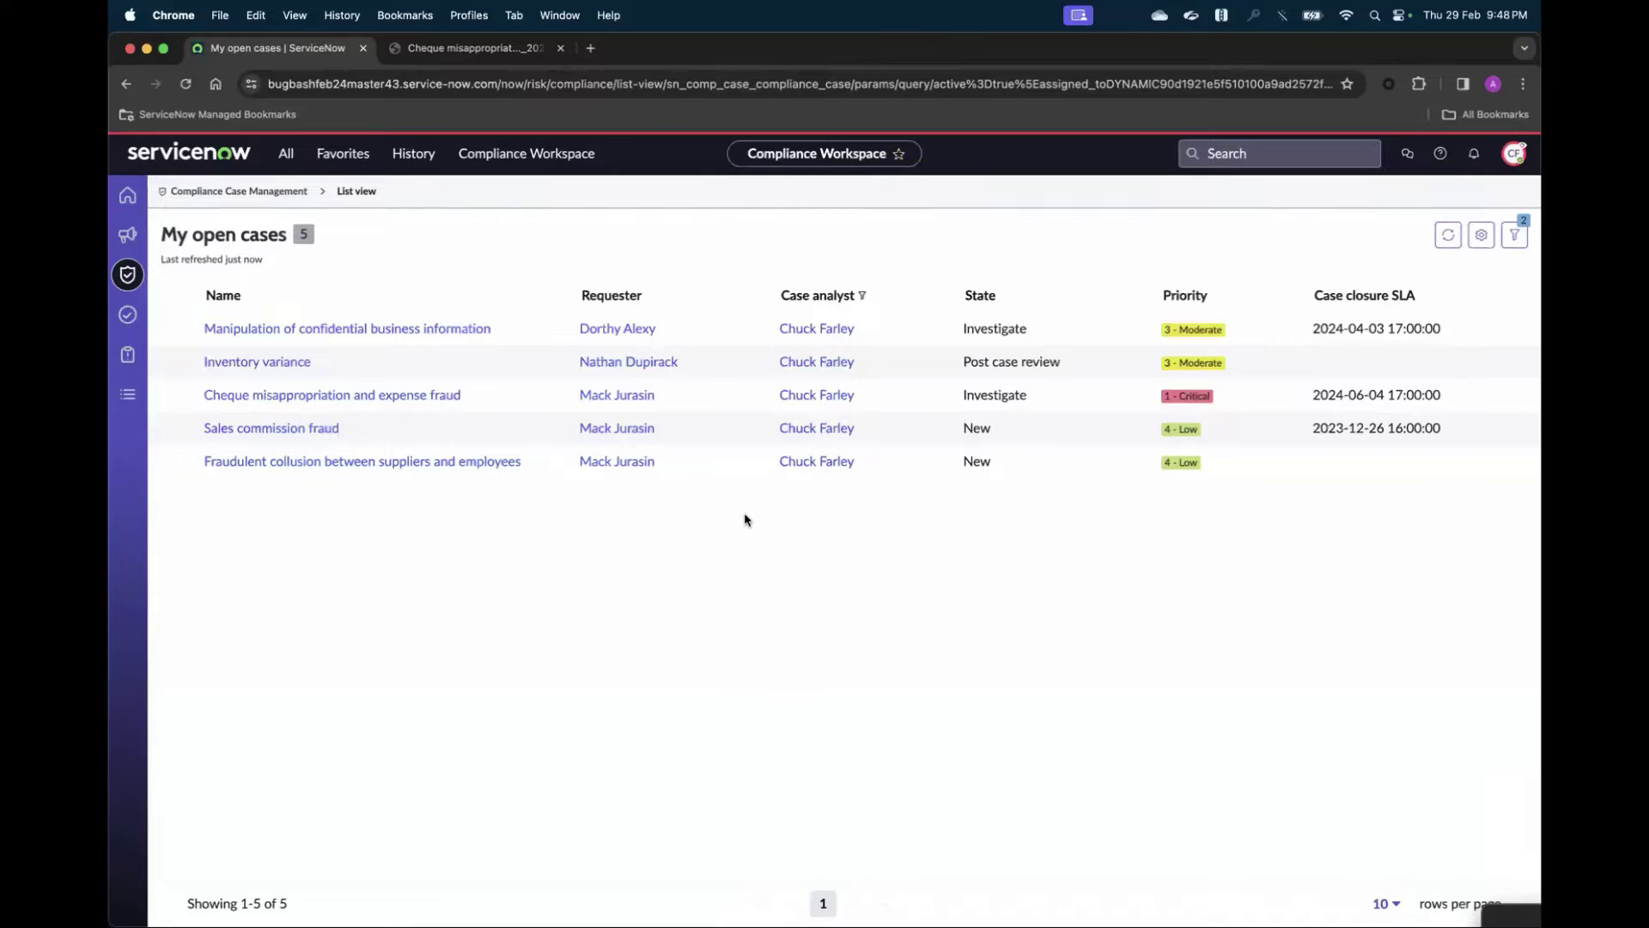
- Open the critical 'Cheque misappropriation and expense fraud' case and show its More Actions menu
{"action": "left_click", "coordinate": [436, 402]}
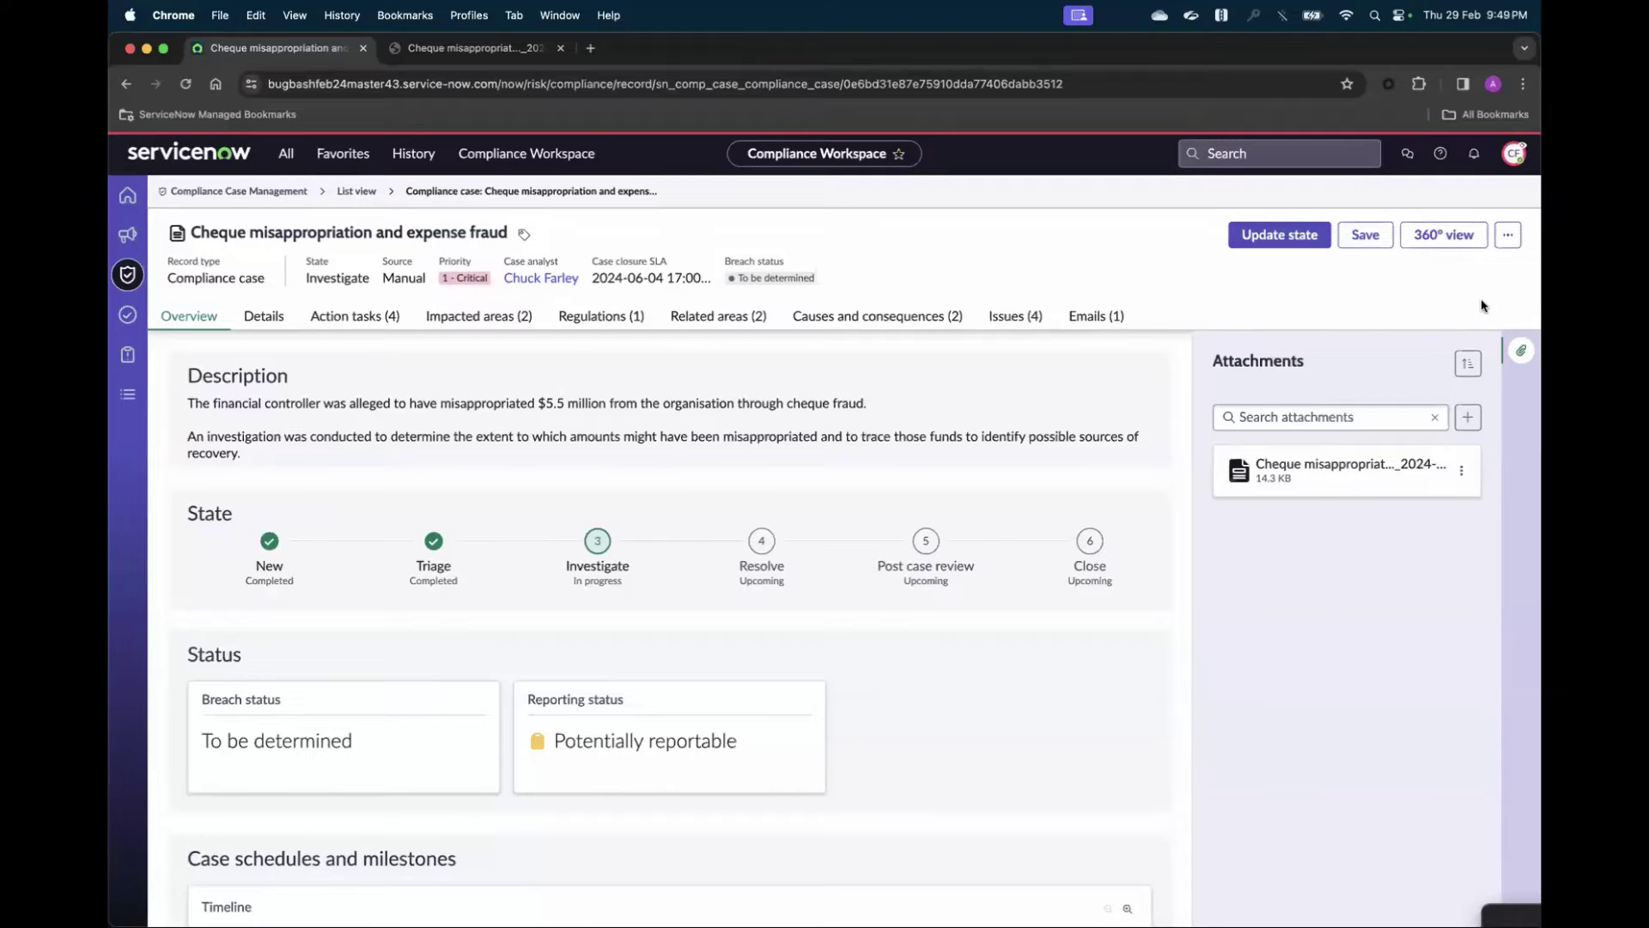
{"action": "left_click", "coordinate": [1507, 235]}
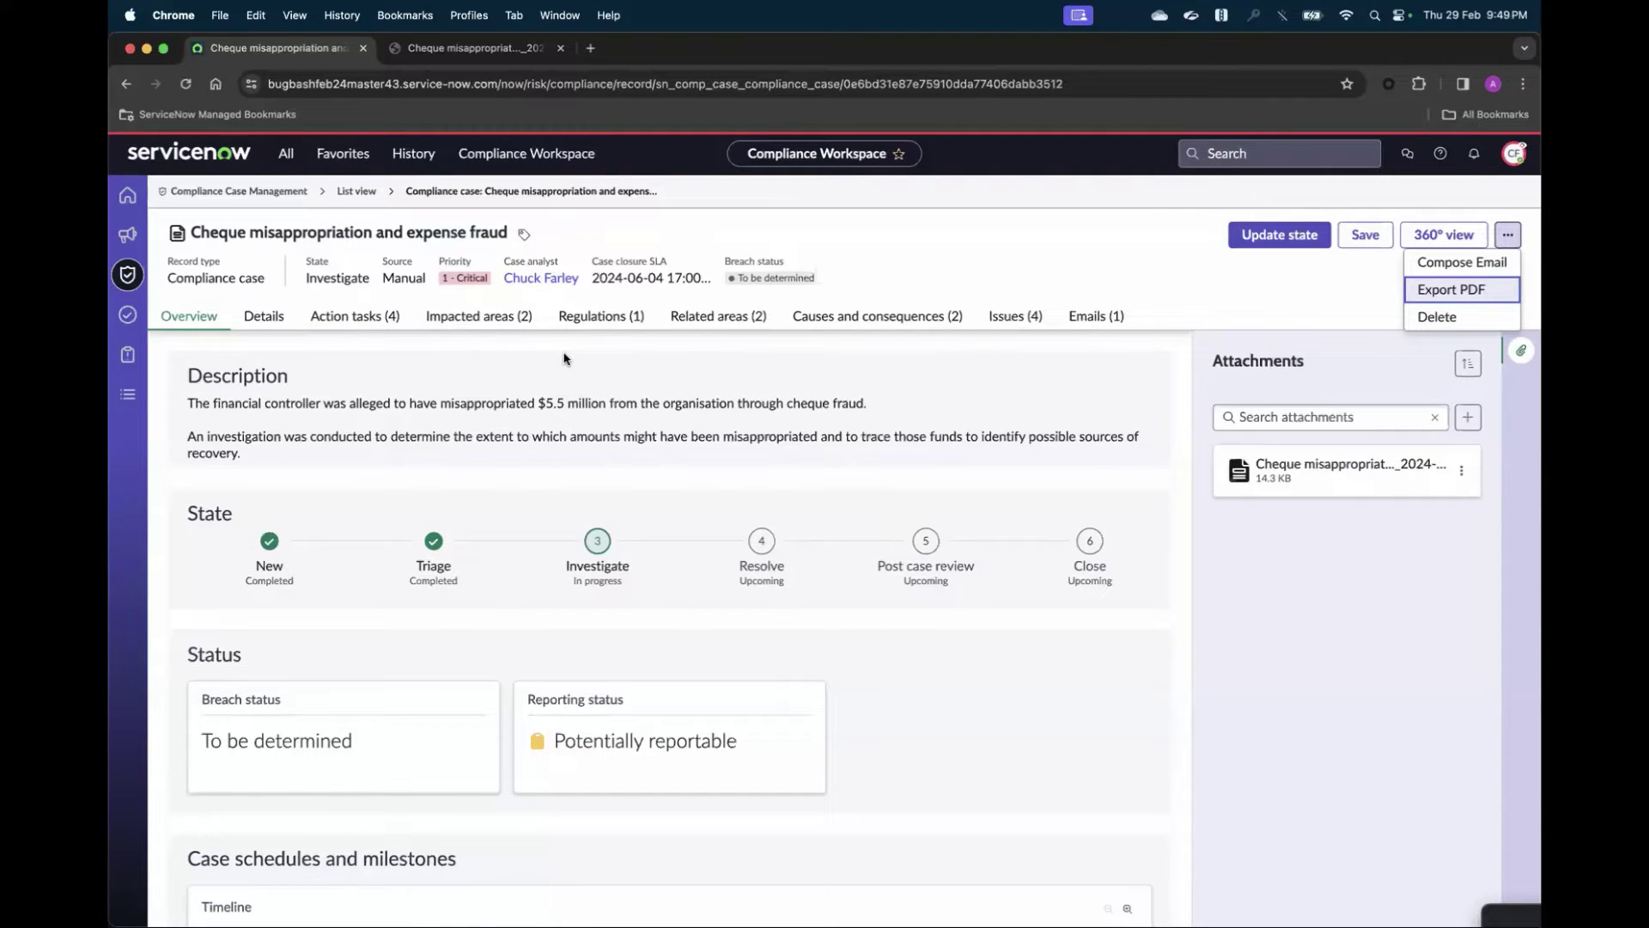
- Review the case's Details form, Action tasks, and impacted areas Acer and ACME Americas
{"action": "left_click", "coordinate": [263, 316]}
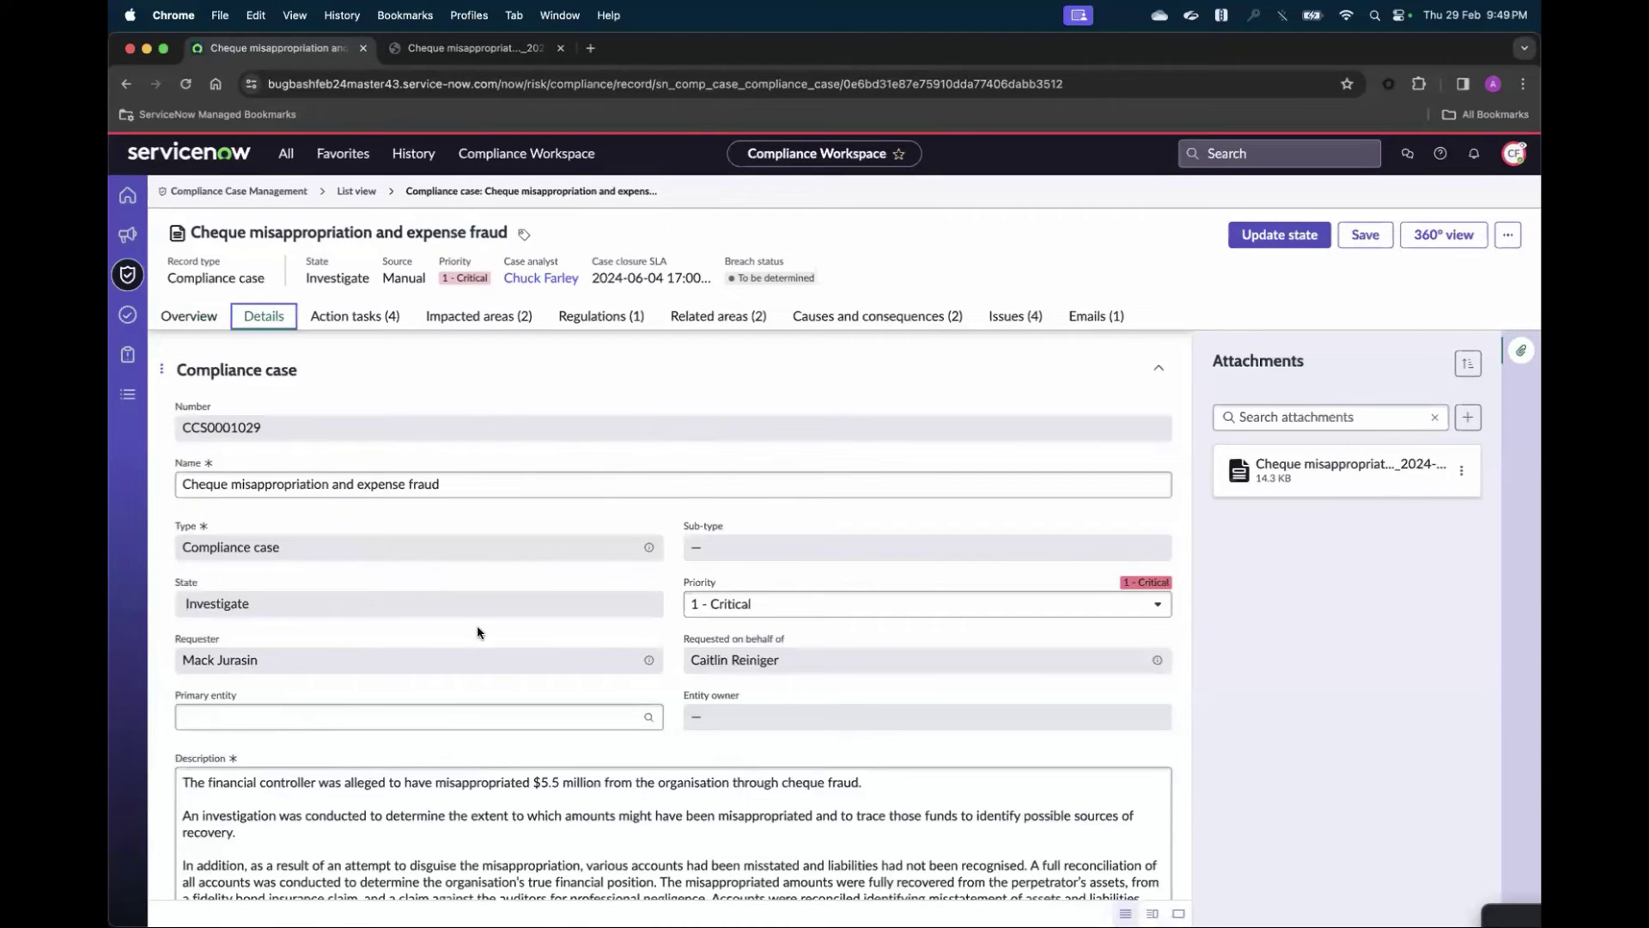
{"action": "scroll", "coordinate": [477, 633], "scroll_direction": "down", "scroll_amount": 5}
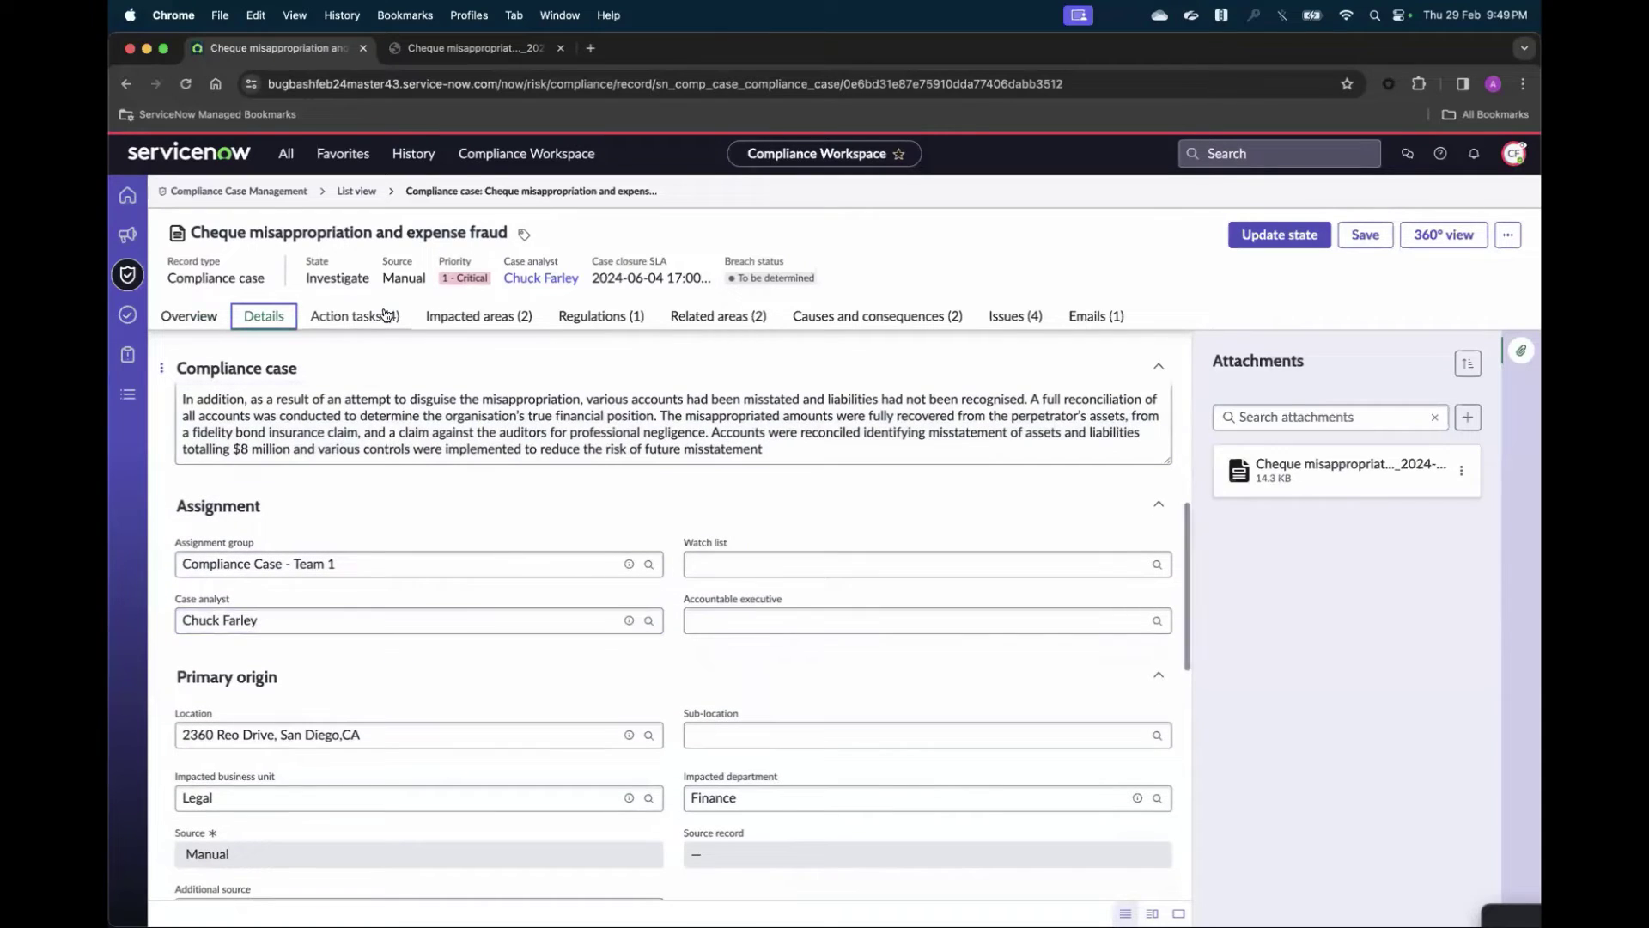
{"action": "left_click", "coordinate": [373, 318]}
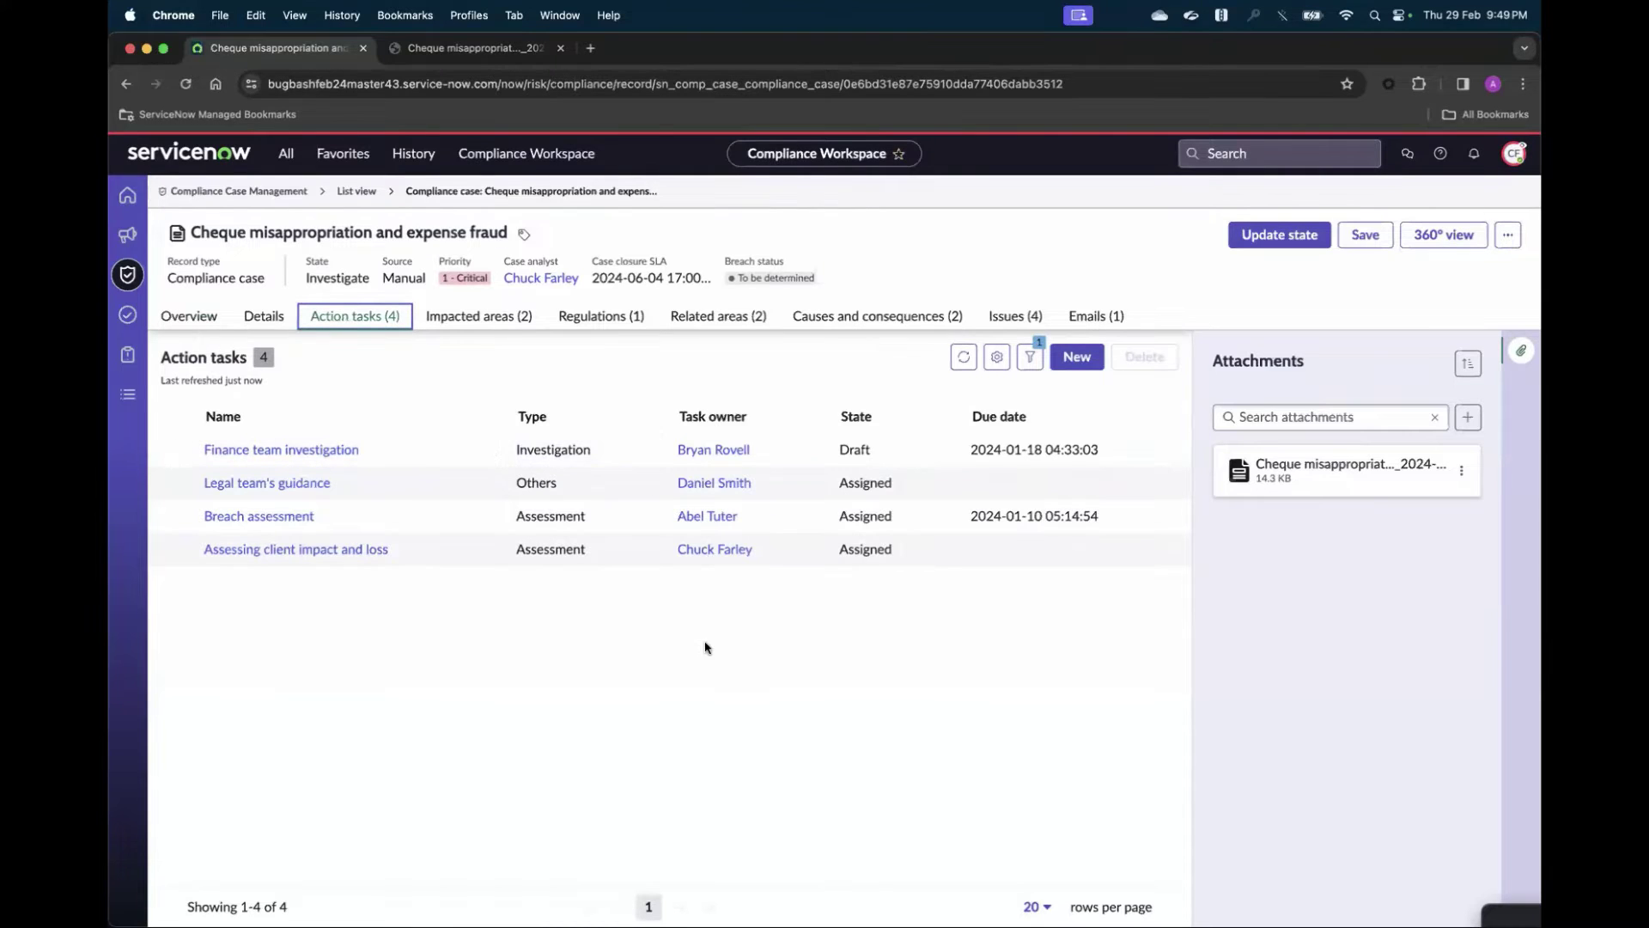
{"action": "left_click", "coordinate": [472, 318]}
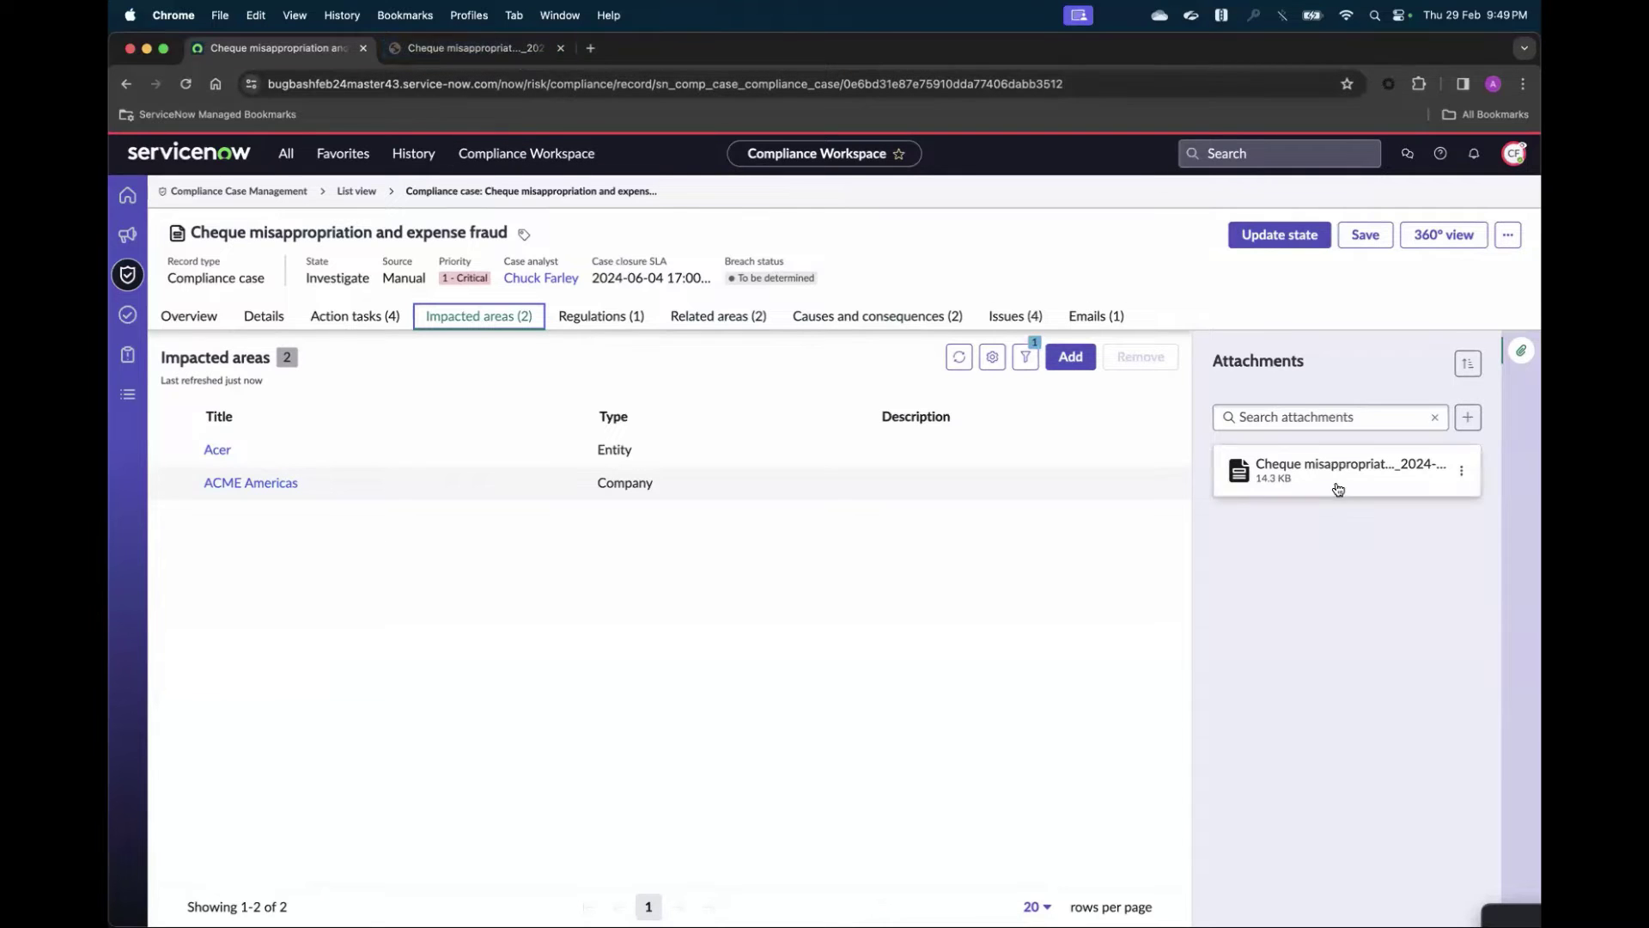
{"action": "left_click", "coordinate": [1508, 236]}
- Check the Export PDF templates, cancel the export, and view the already exported case PDF
{"action": "left_click", "coordinate": [1470, 292]}
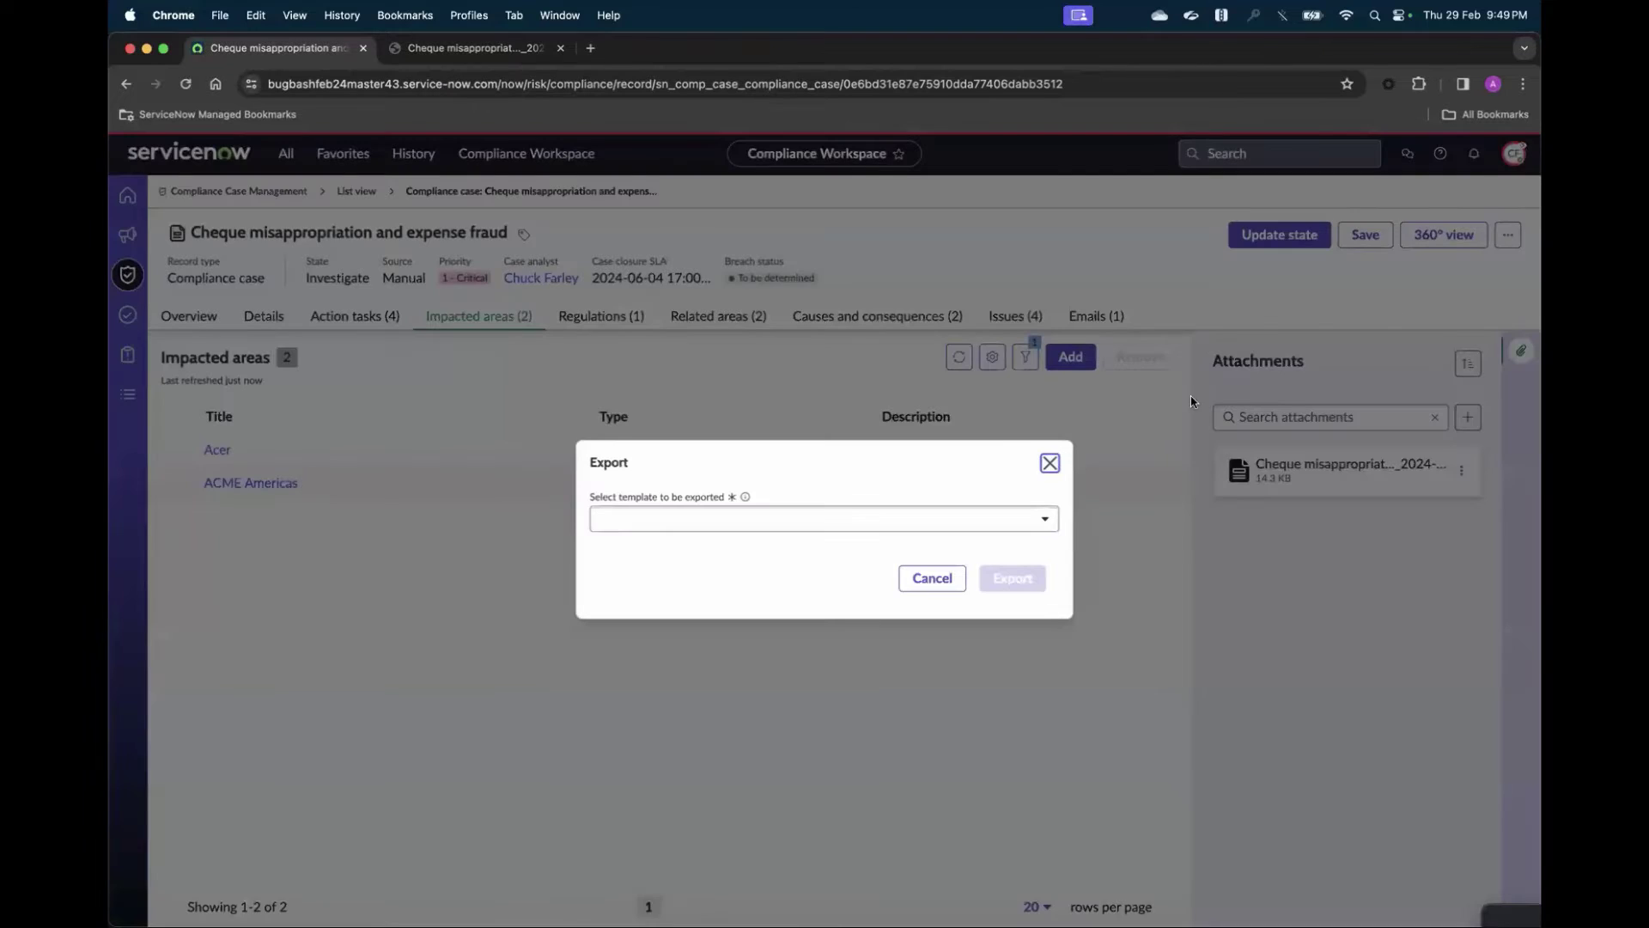
{"action": "left_click", "coordinate": [1026, 527]}
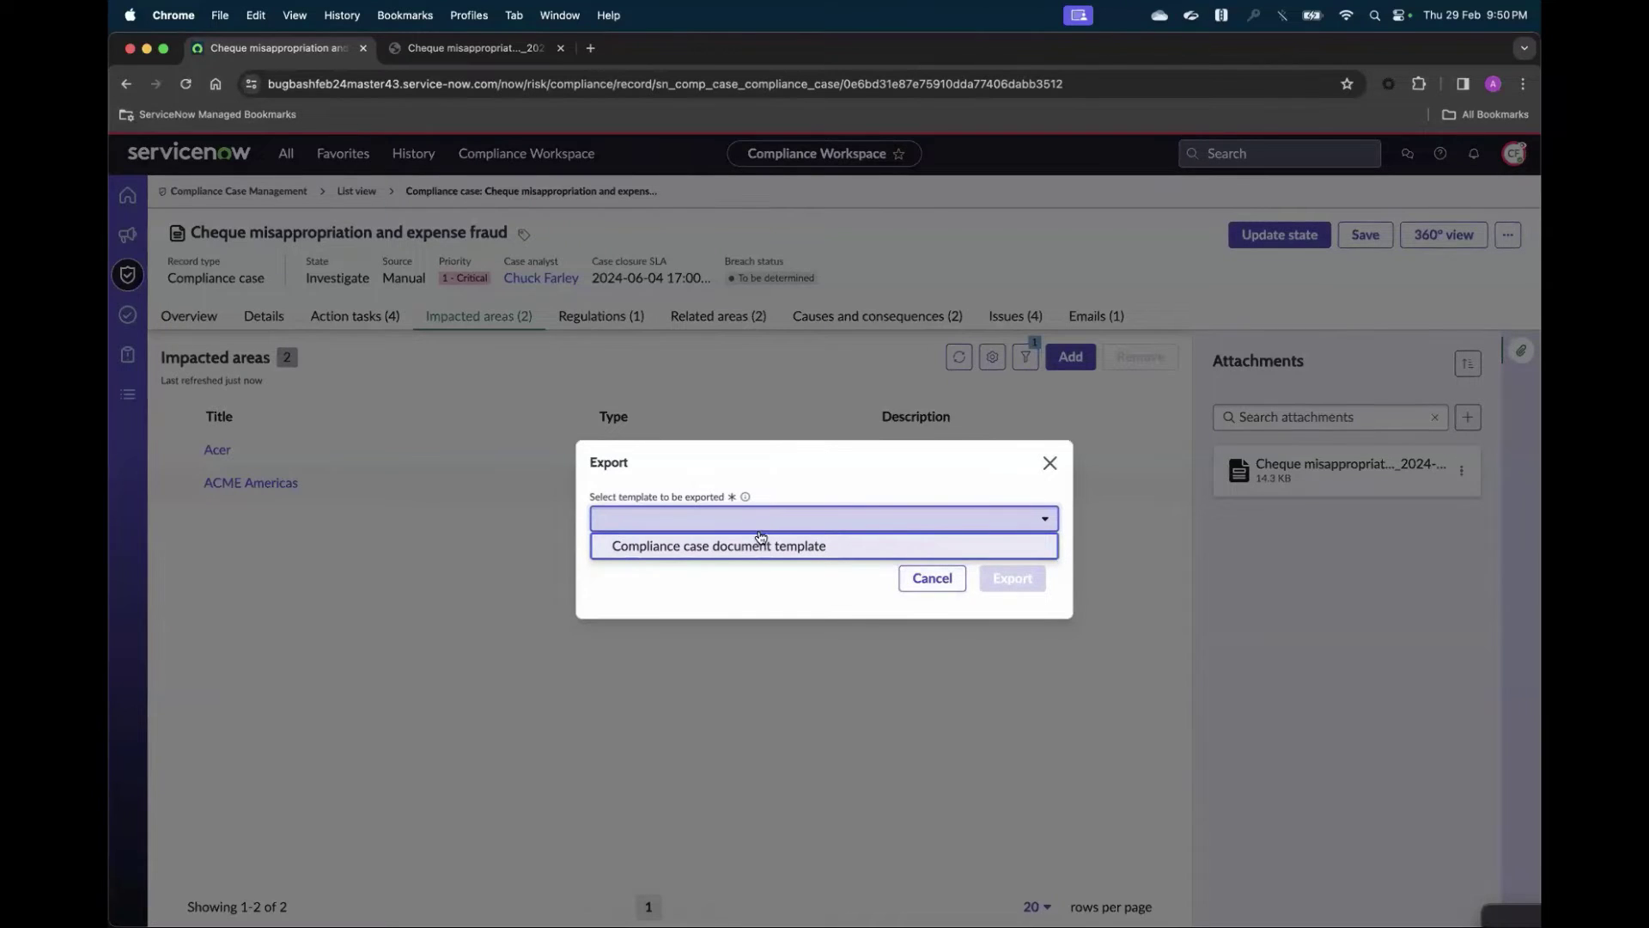
{"action": "left_click", "coordinate": [1043, 471]}
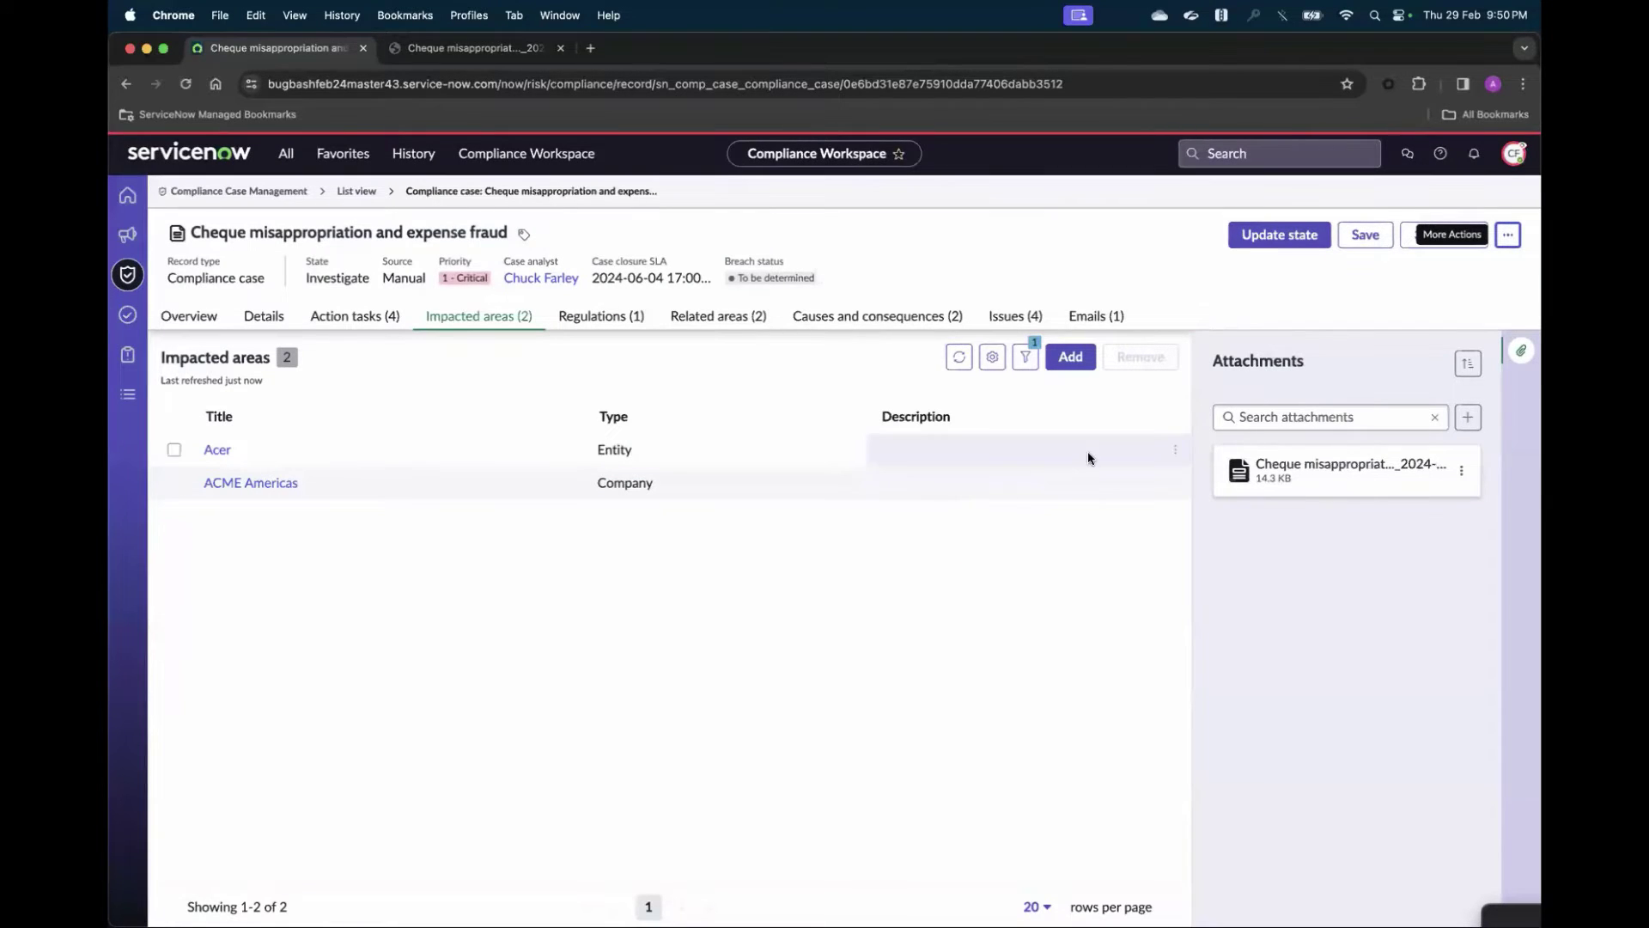
{"action": "left_click", "coordinate": [509, 53]}
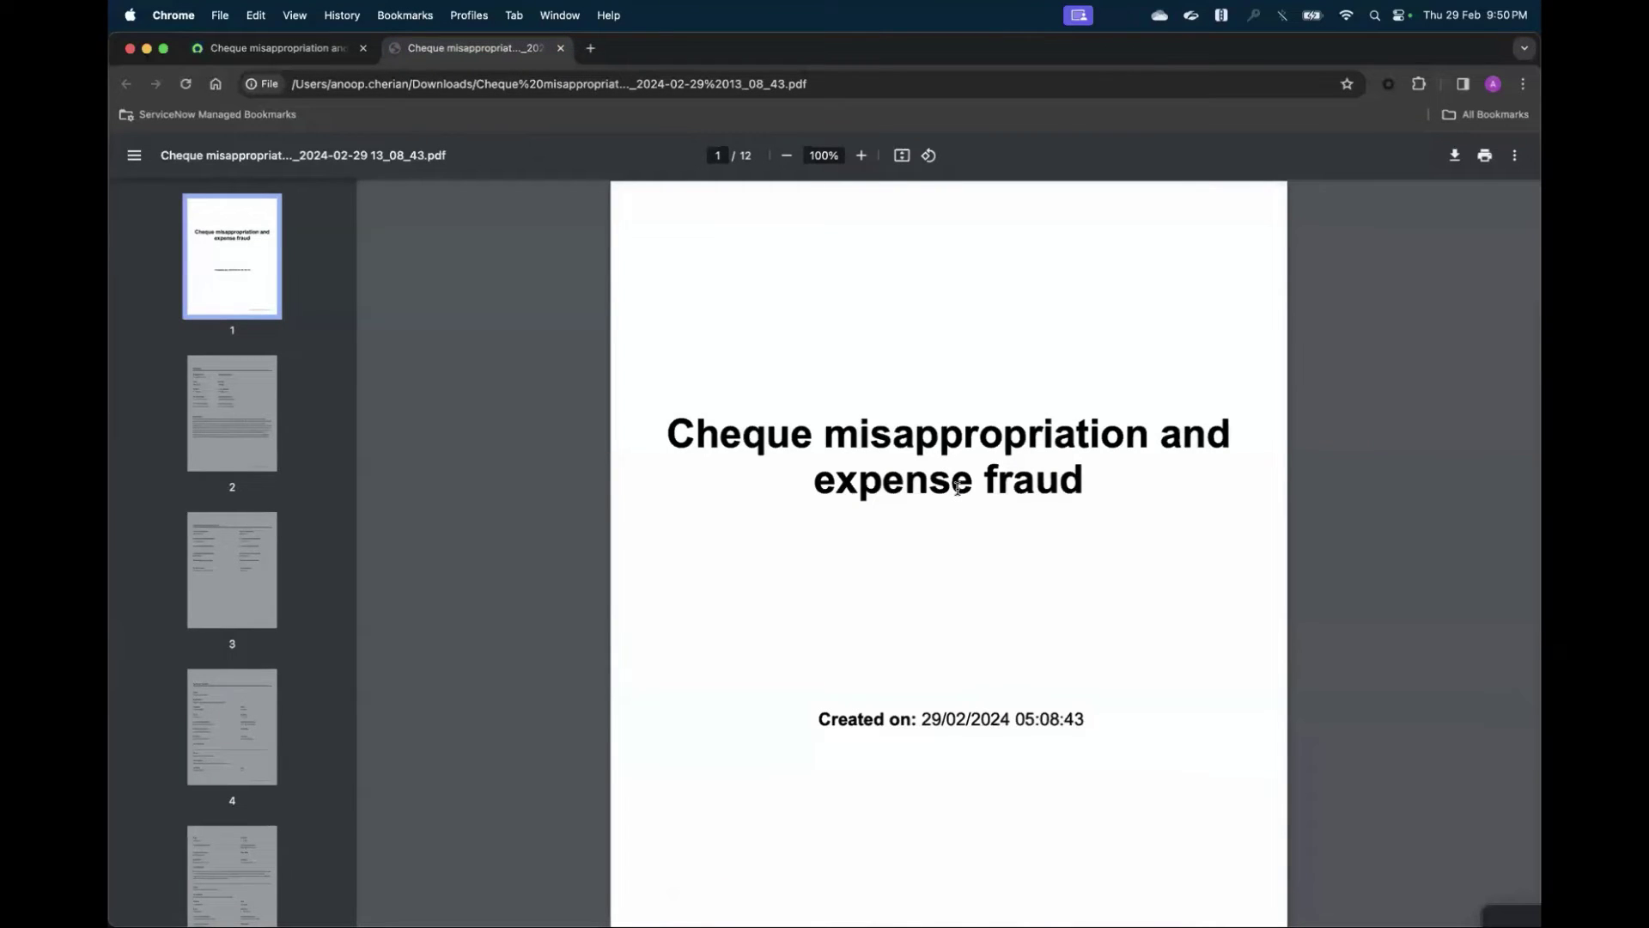
- Scroll through the exported case PDF from page 1 to the regulations and related areas pages
{"action": "scroll", "coordinate": [958, 488], "scroll_direction": "down", "scroll_amount": 2}
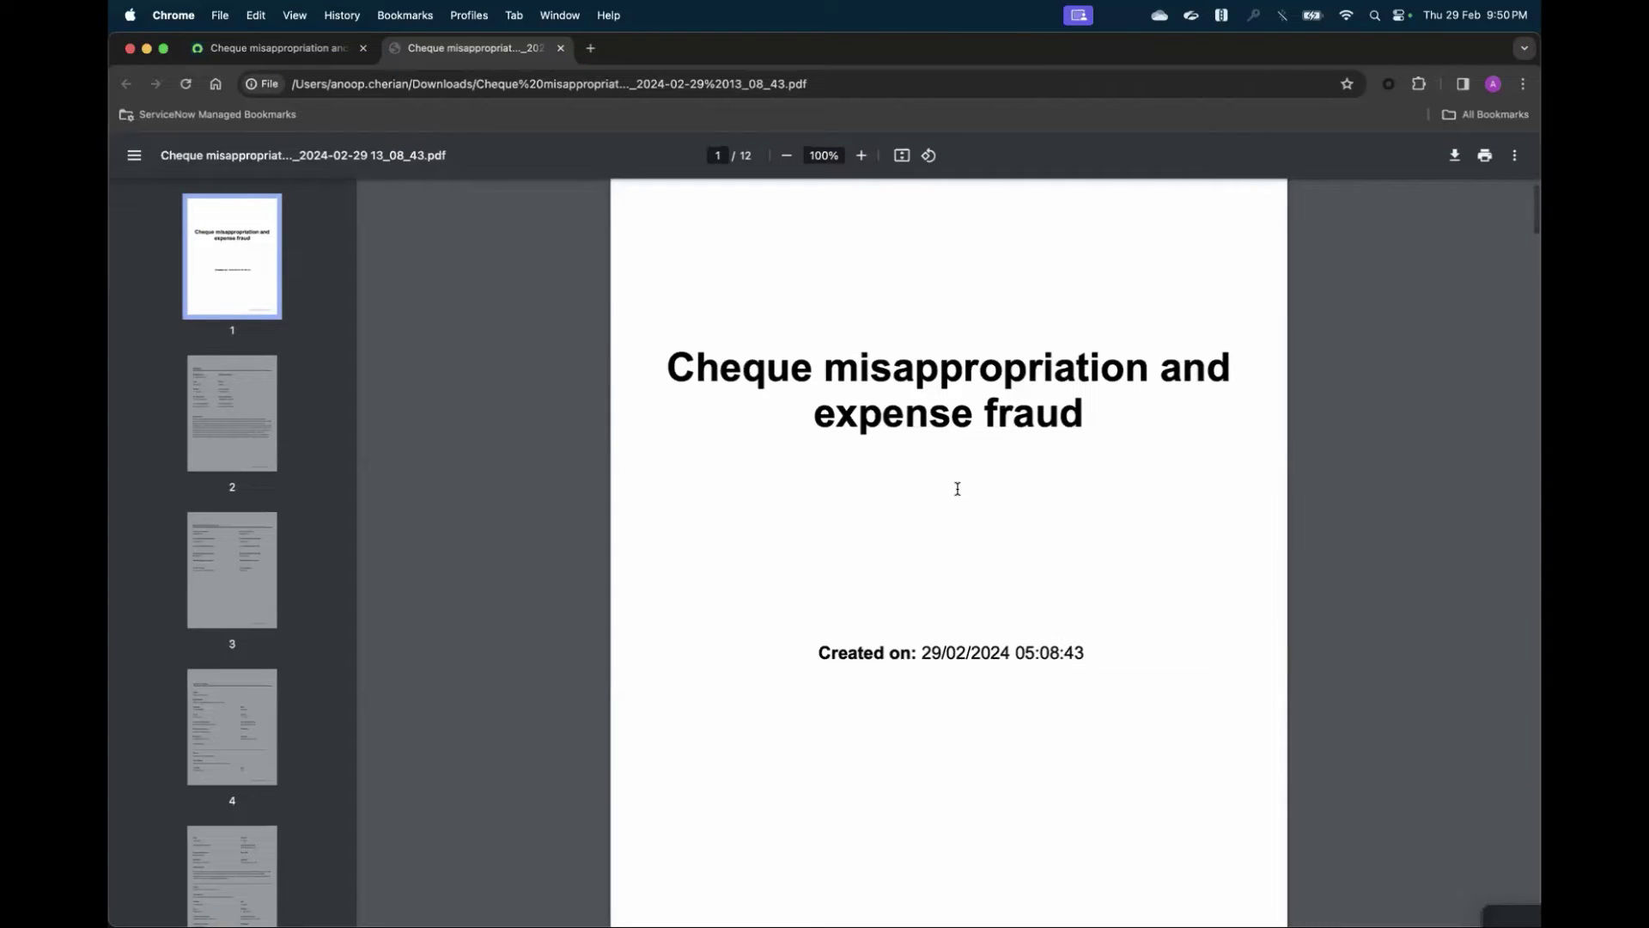
{"action": "scroll", "coordinate": [958, 487], "scroll_direction": "down", "scroll_amount": 2}
{"action": "scroll", "coordinate": [958, 488], "scroll_direction": "down", "scroll_amount": 15}
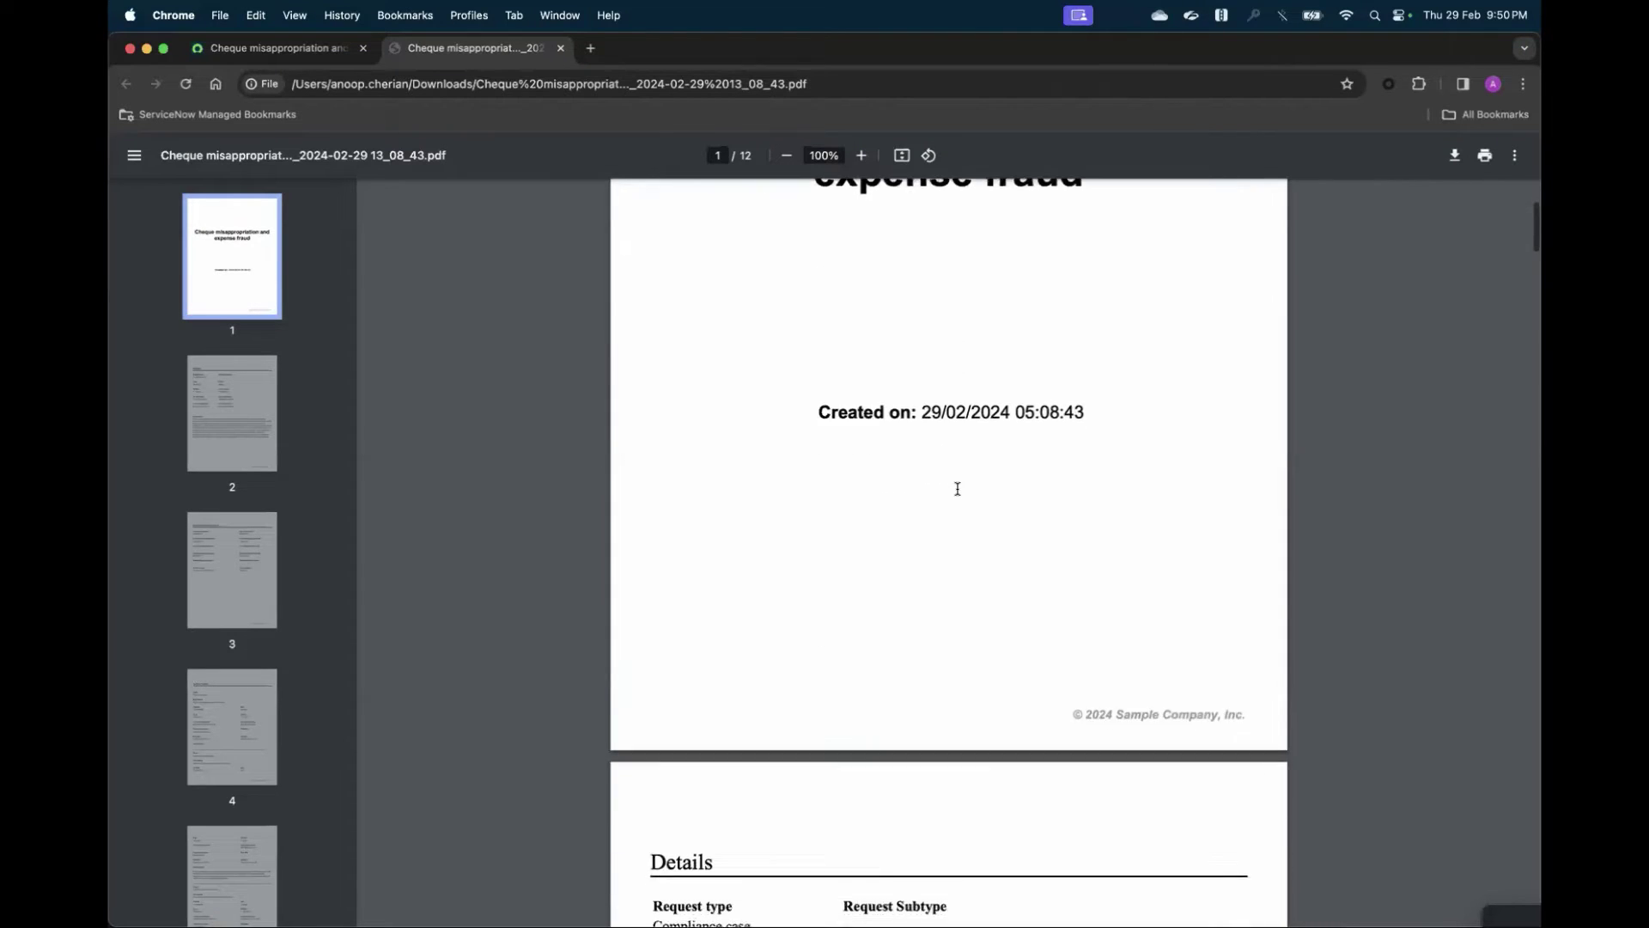
{"action": "scroll", "coordinate": [957, 488], "scroll_direction": "down", "scroll_amount": 6}
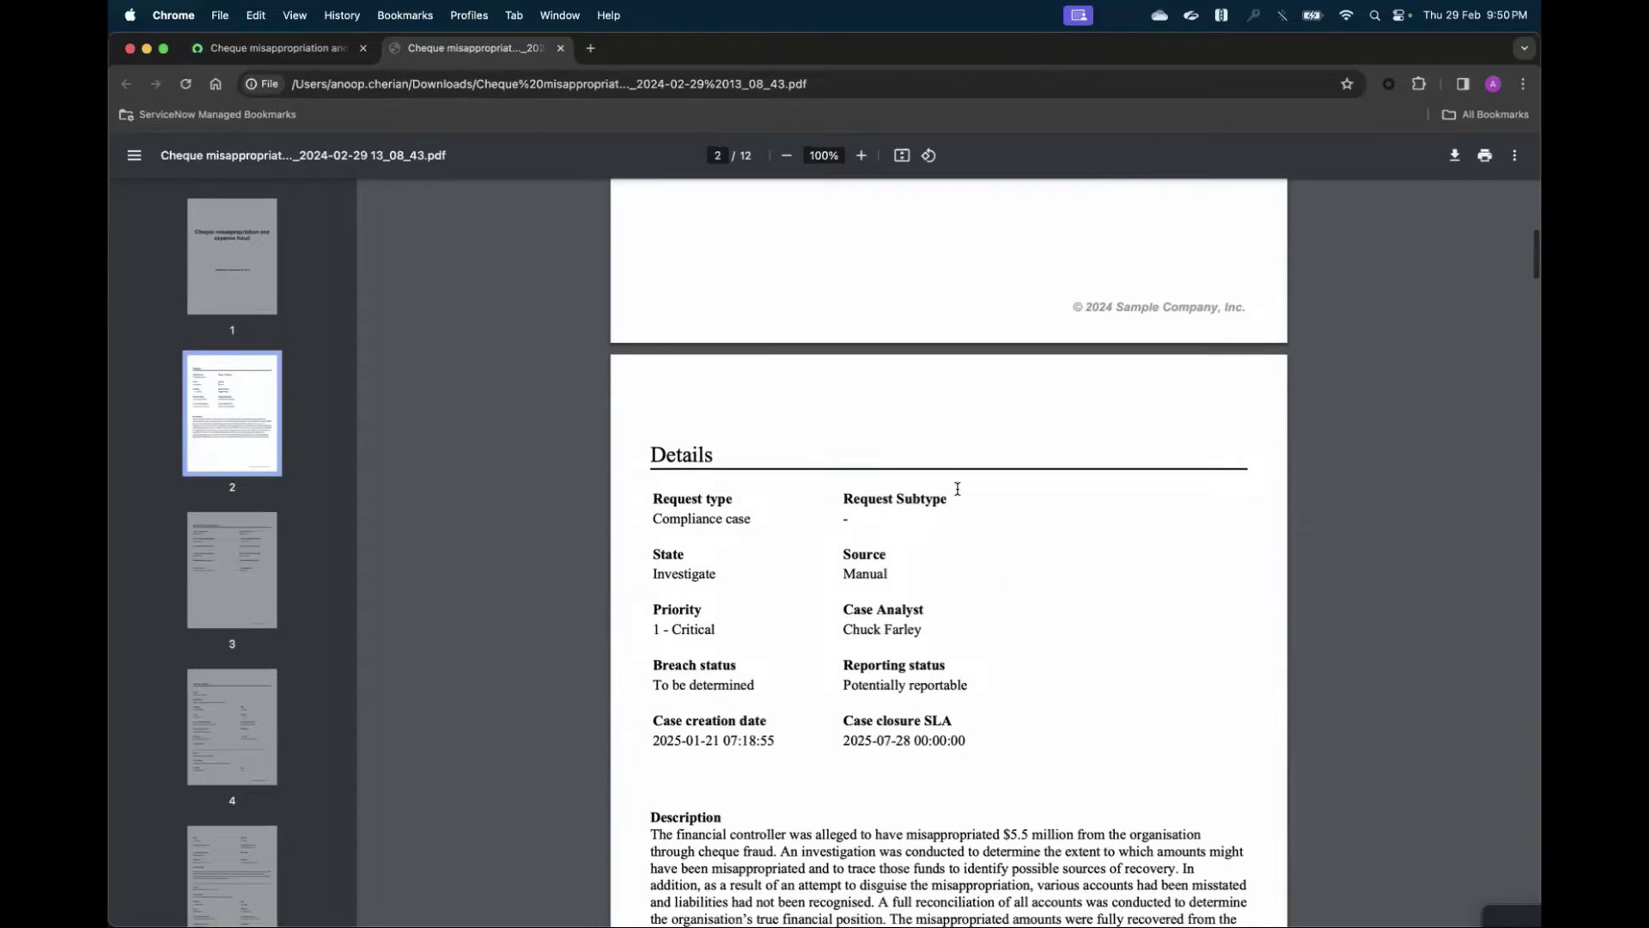
{"action": "scroll", "coordinate": [958, 487], "scroll_direction": "down", "scroll_amount": 11}
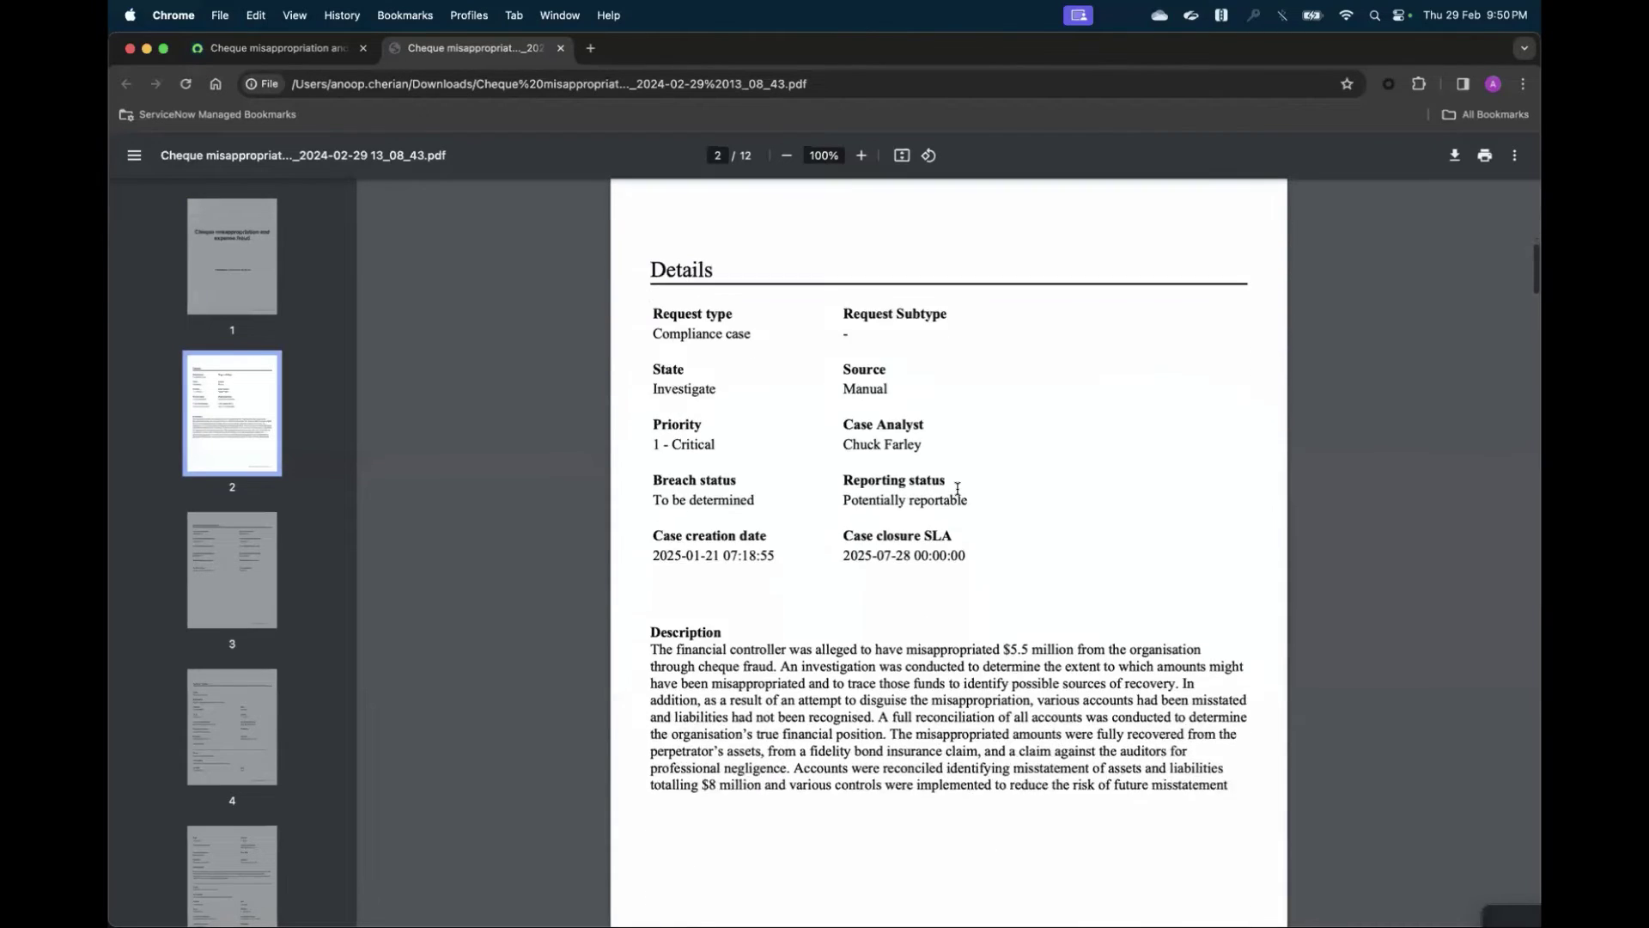
{"action": "scroll", "coordinate": [958, 488], "scroll_direction": "down", "scroll_amount": 20}
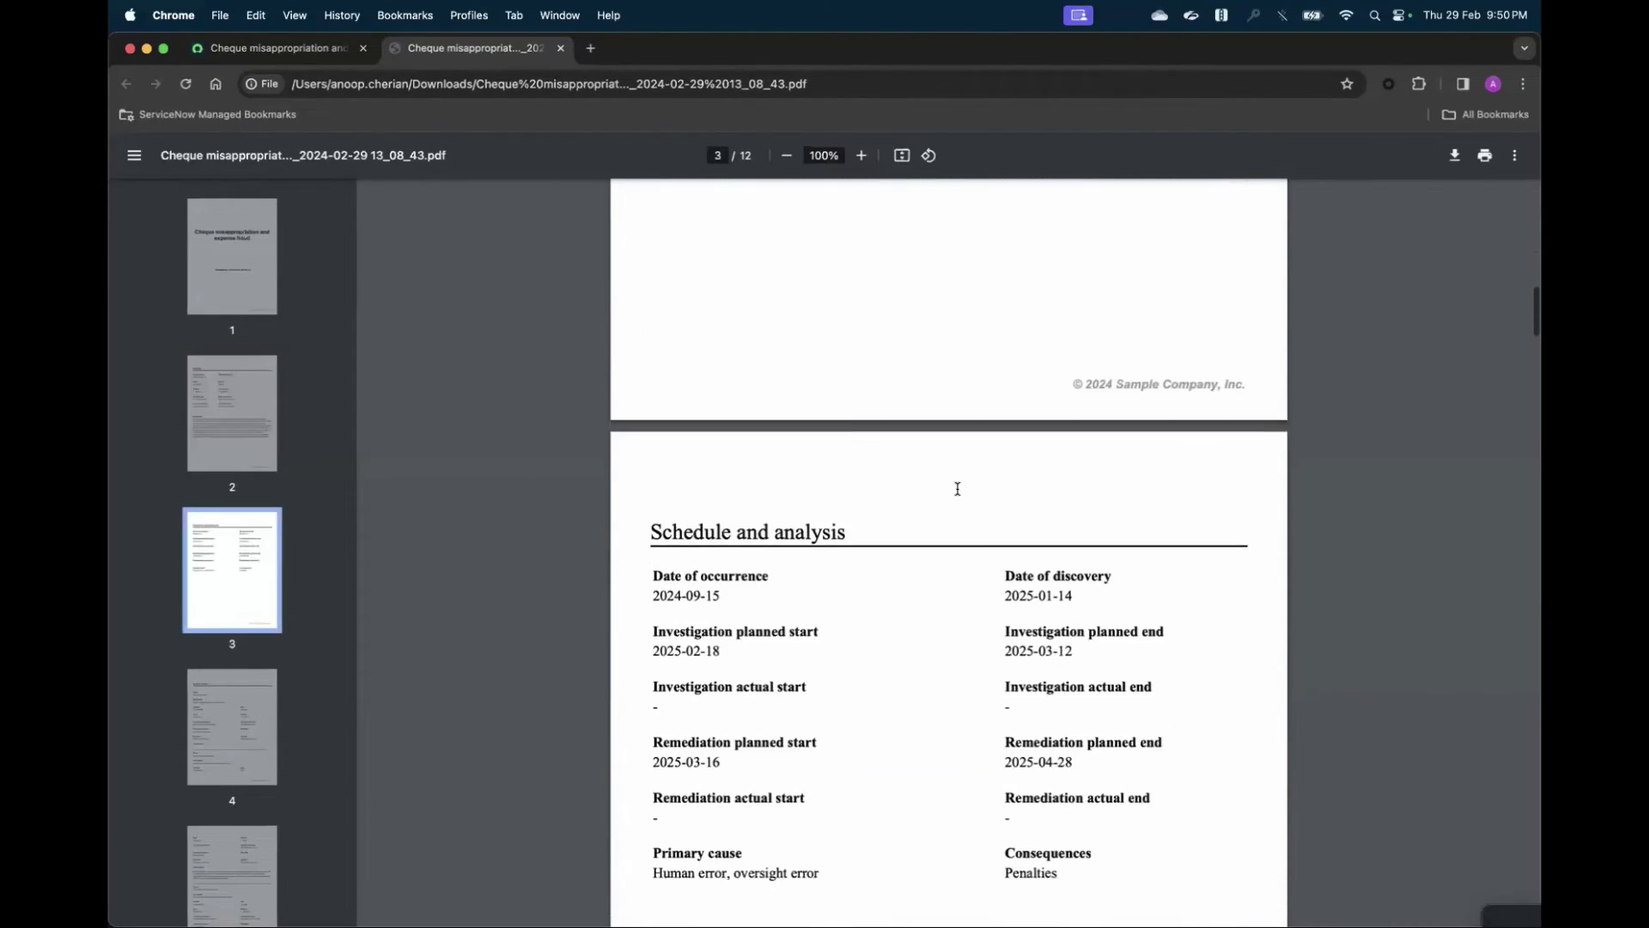
{"action": "scroll", "coordinate": [958, 488], "scroll_direction": "down", "scroll_amount": 18}
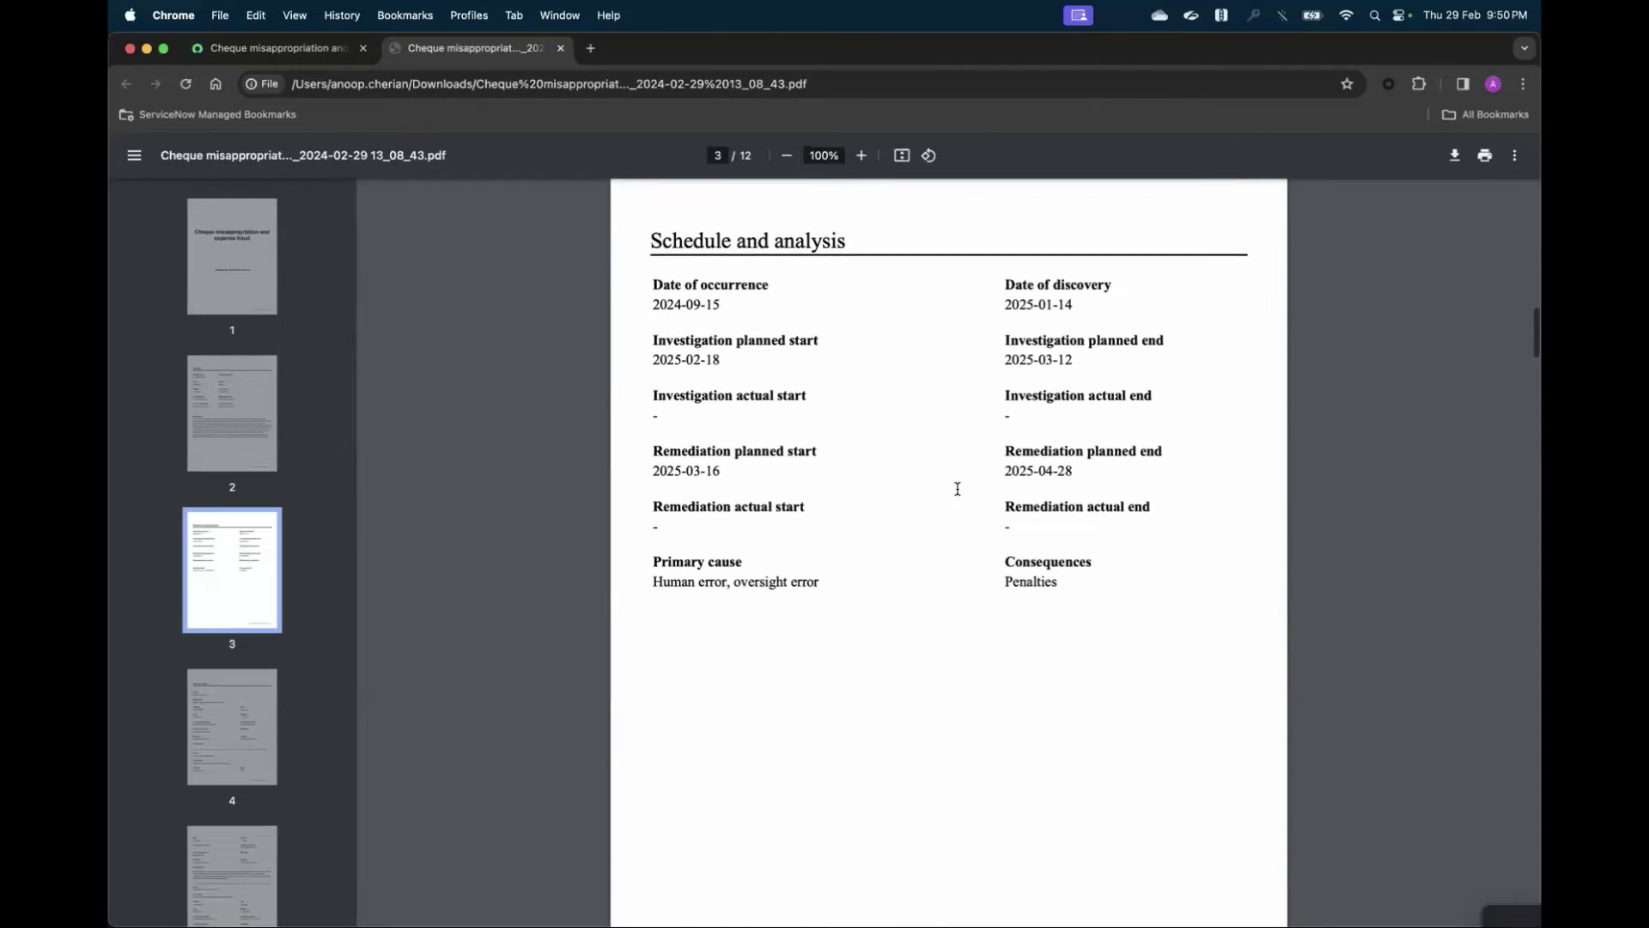
{"action": "scroll", "coordinate": [958, 487], "scroll_direction": "down", "scroll_amount": 20}
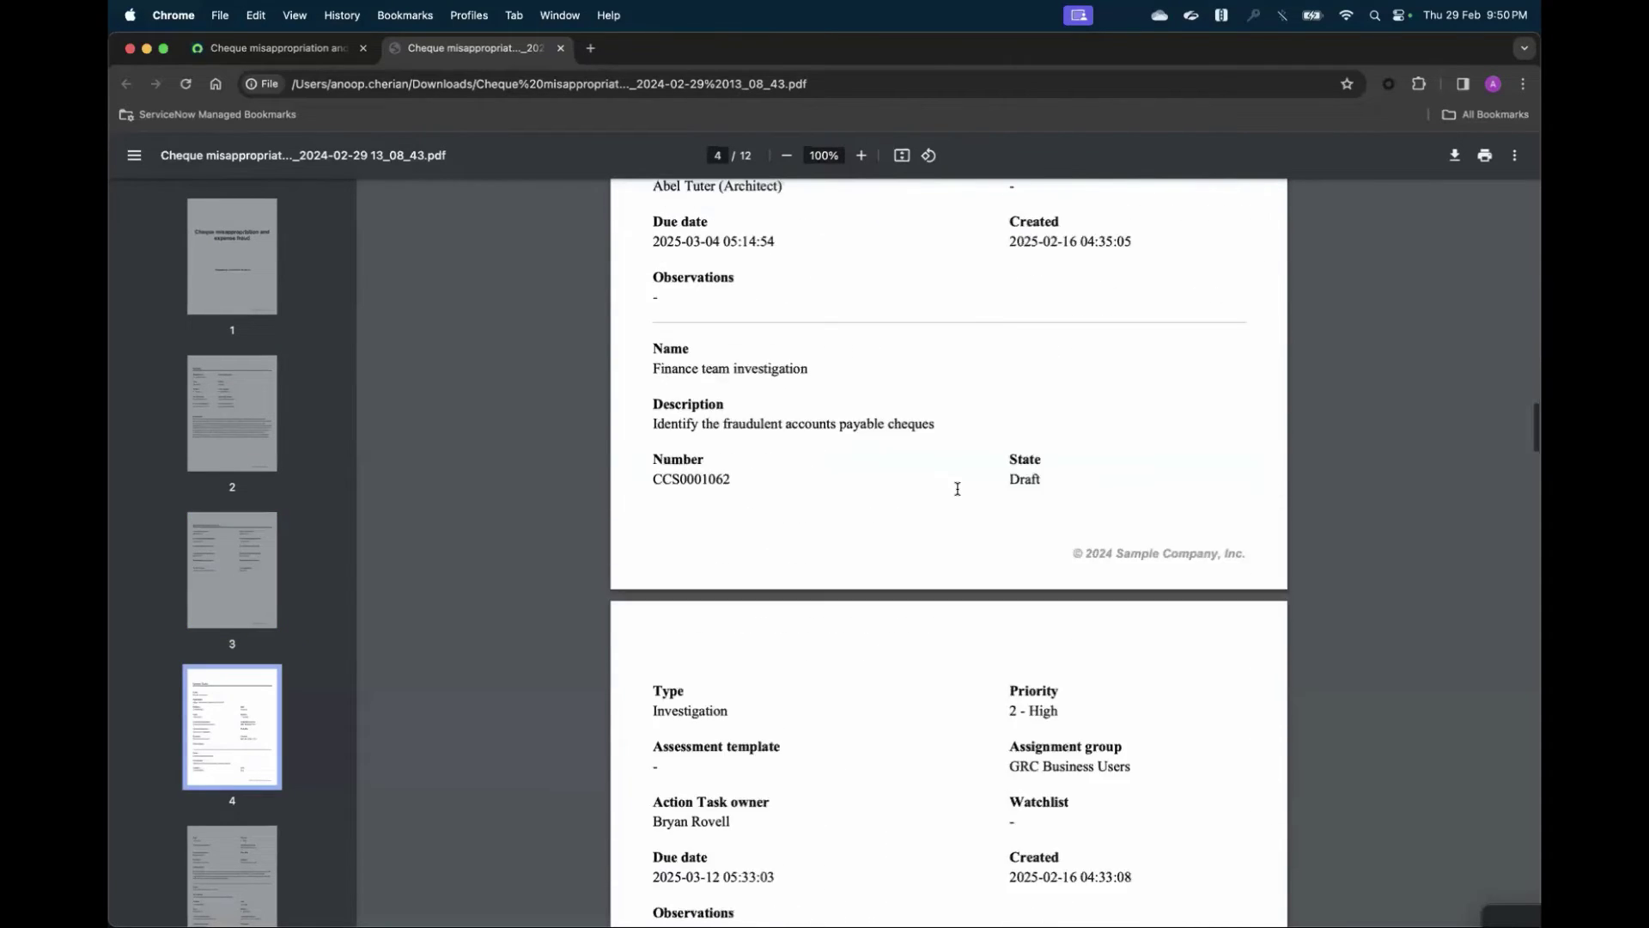
{"action": "scroll", "coordinate": [957, 488], "scroll_direction": "down", "scroll_amount": 6}
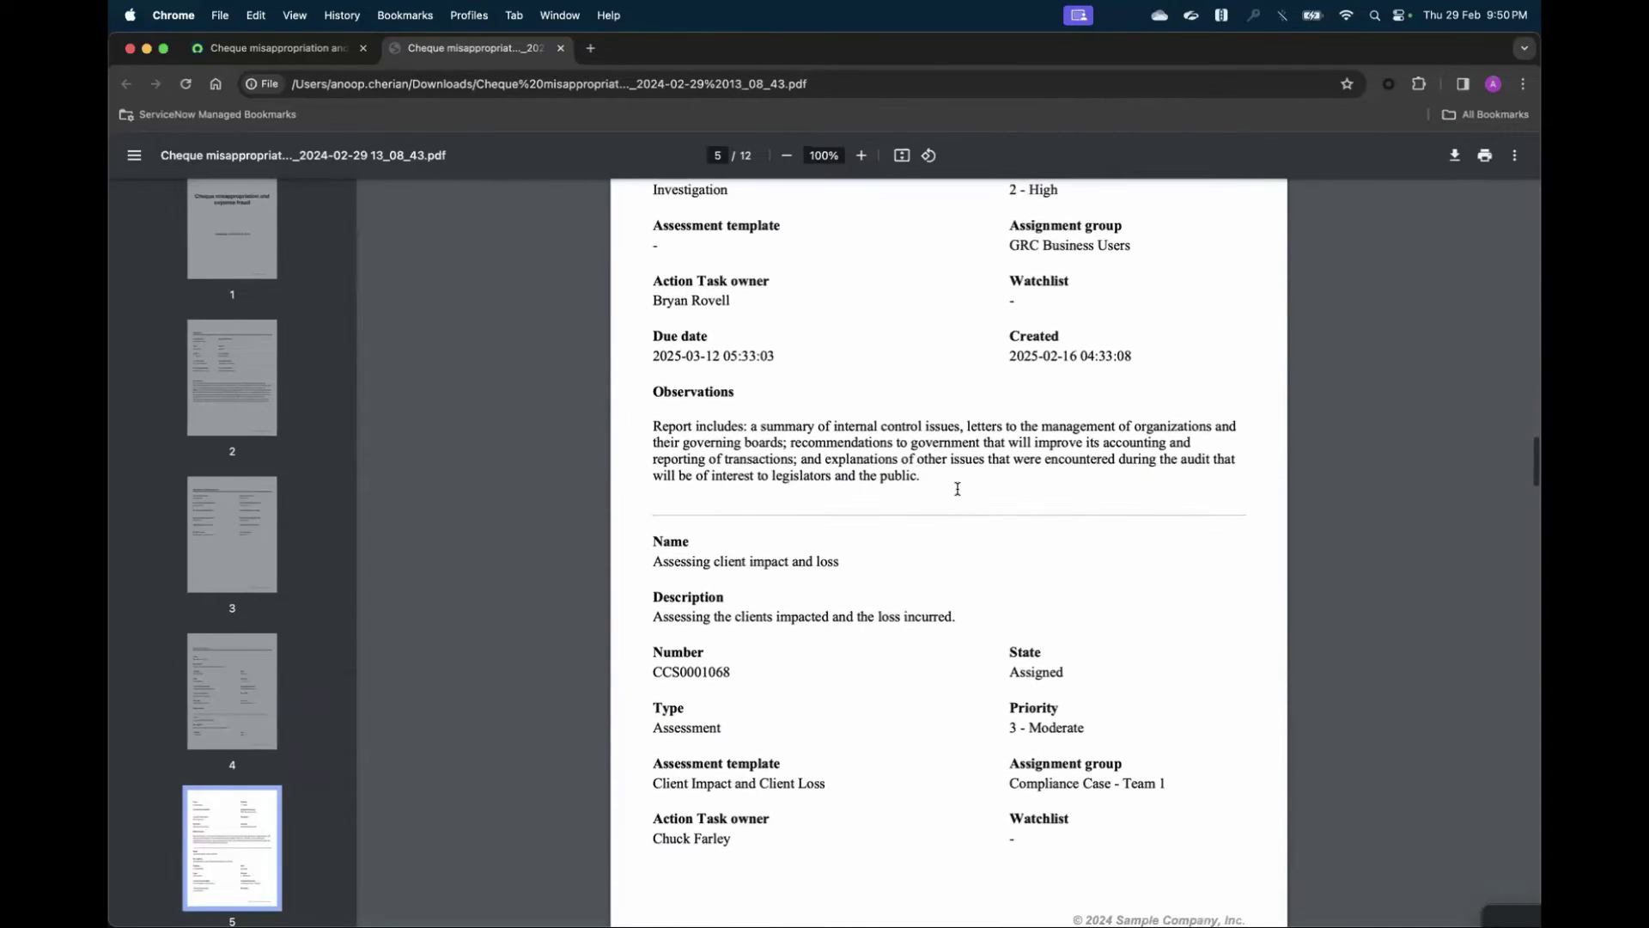
{"action": "scroll", "coordinate": [957, 487], "scroll_direction": "down", "scroll_amount": 20}
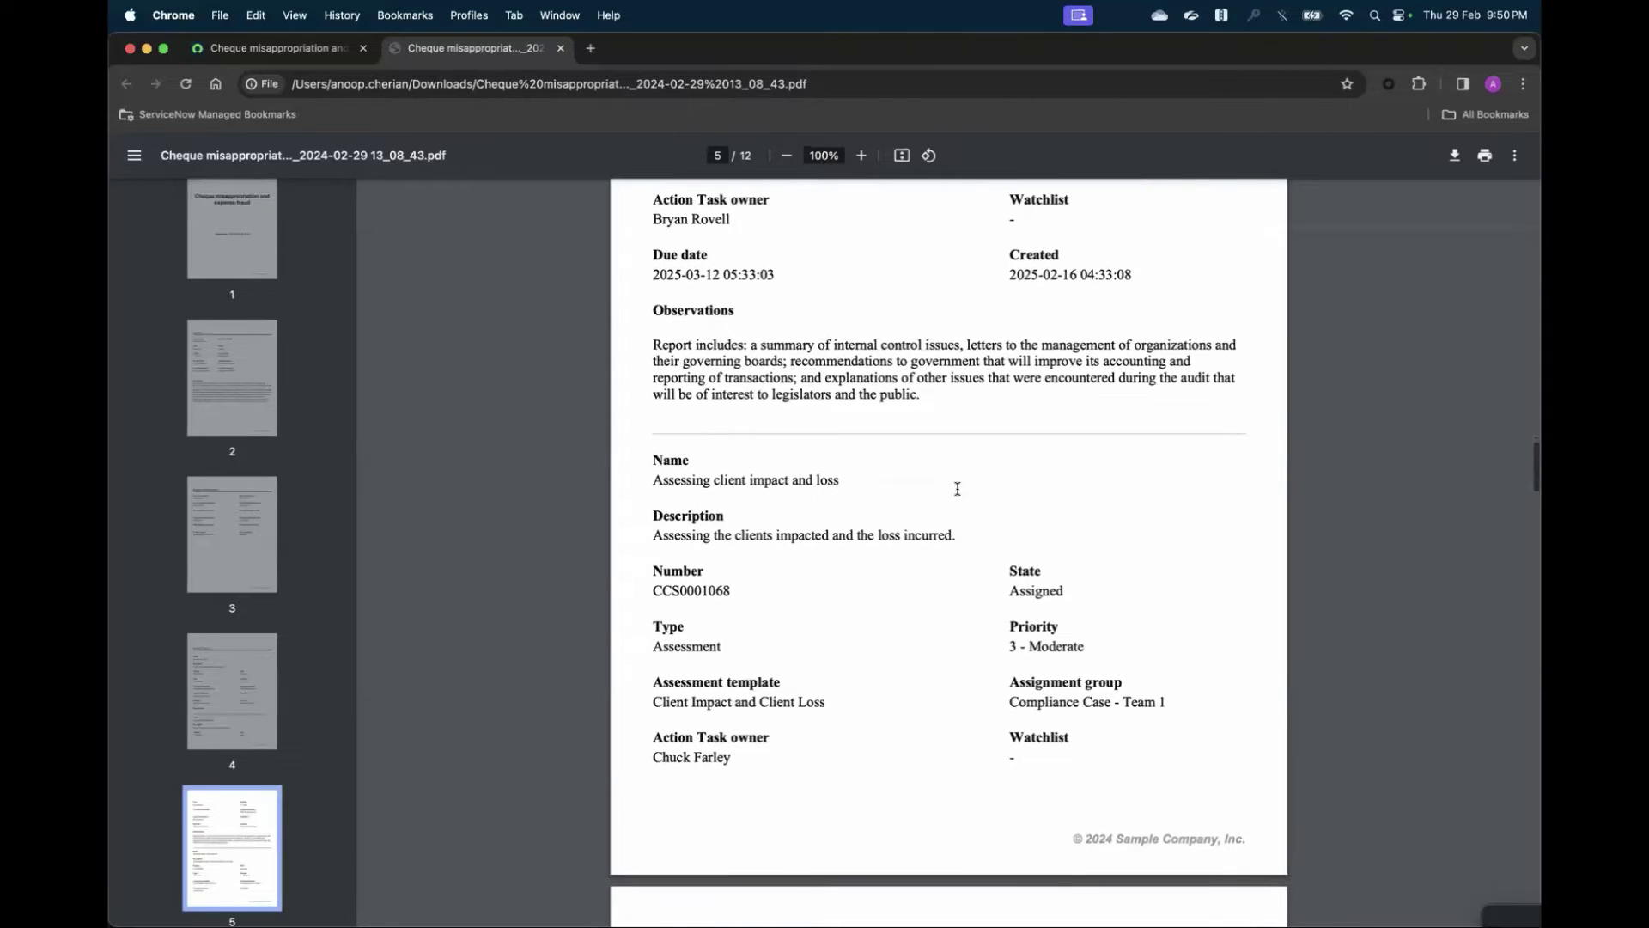
{"action": "scroll", "coordinate": [958, 488], "scroll_direction": "down", "scroll_amount": 5}
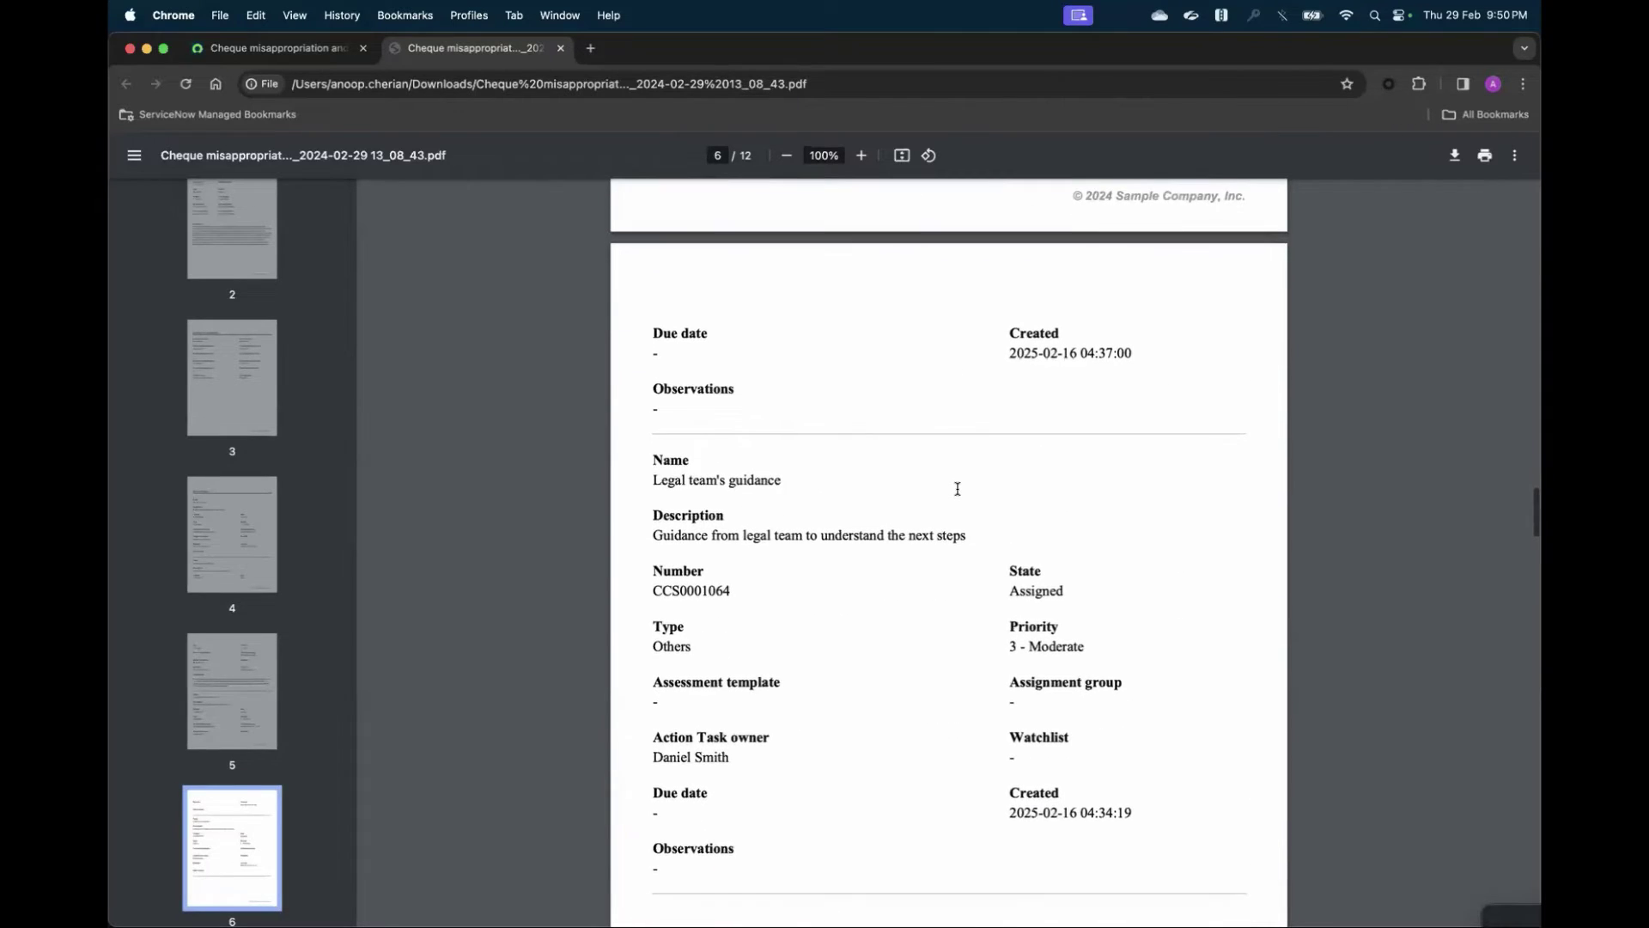
{"action": "scroll", "coordinate": [958, 488], "scroll_direction": "down", "scroll_amount": 18}
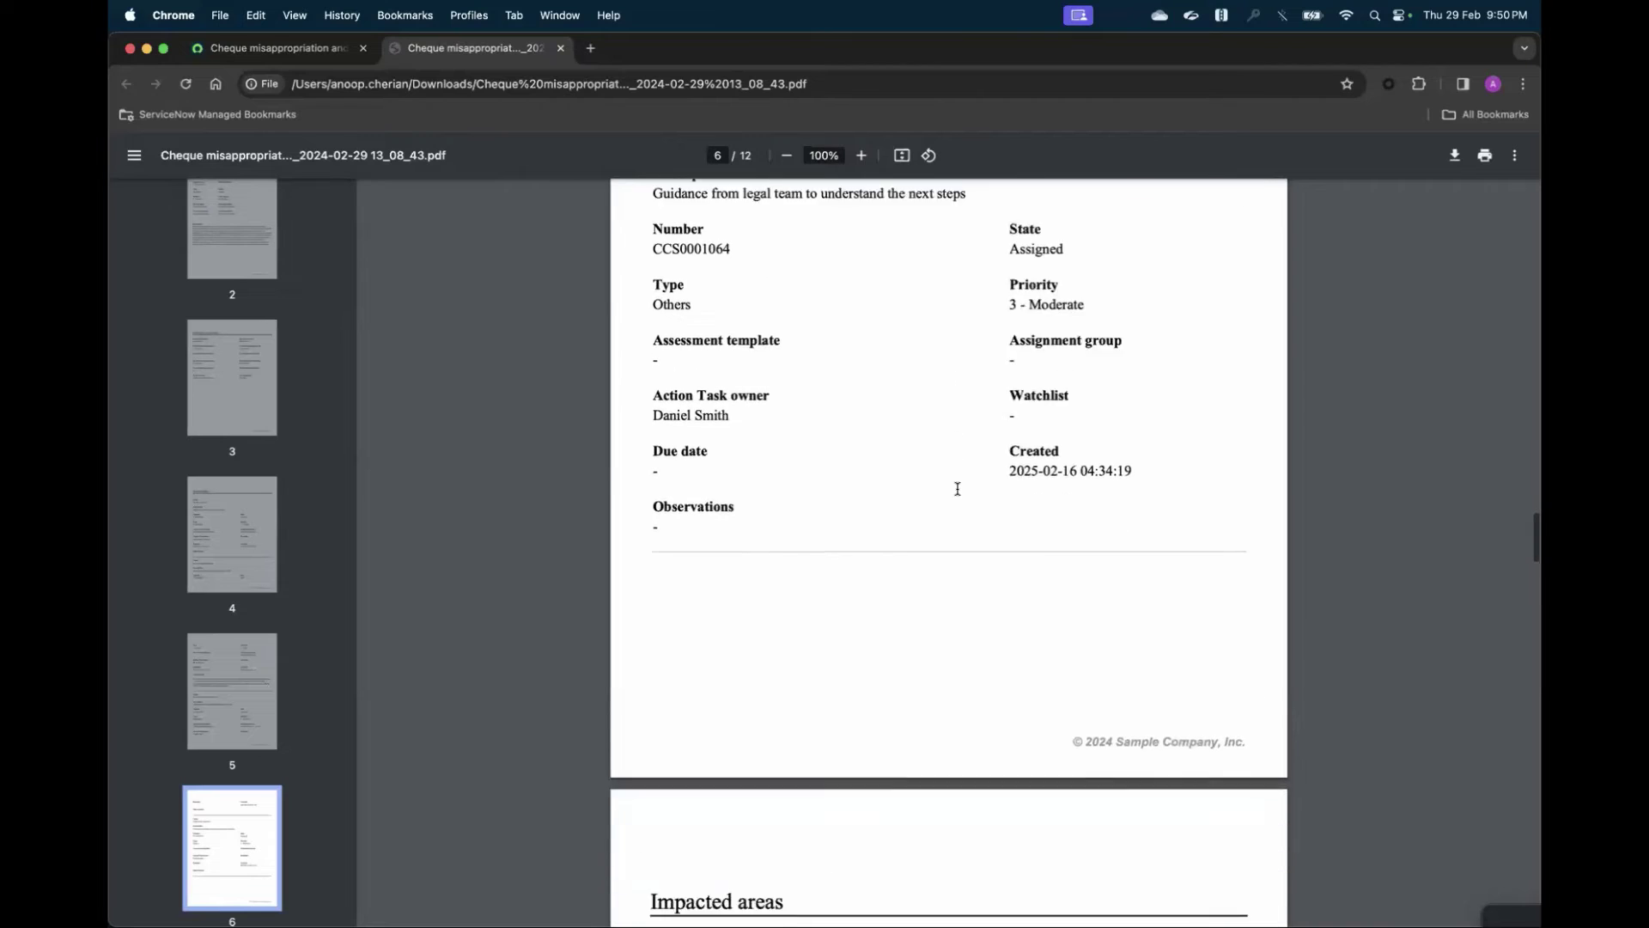
{"action": "scroll", "coordinate": [958, 488], "scroll_direction": "down", "scroll_amount": 20}
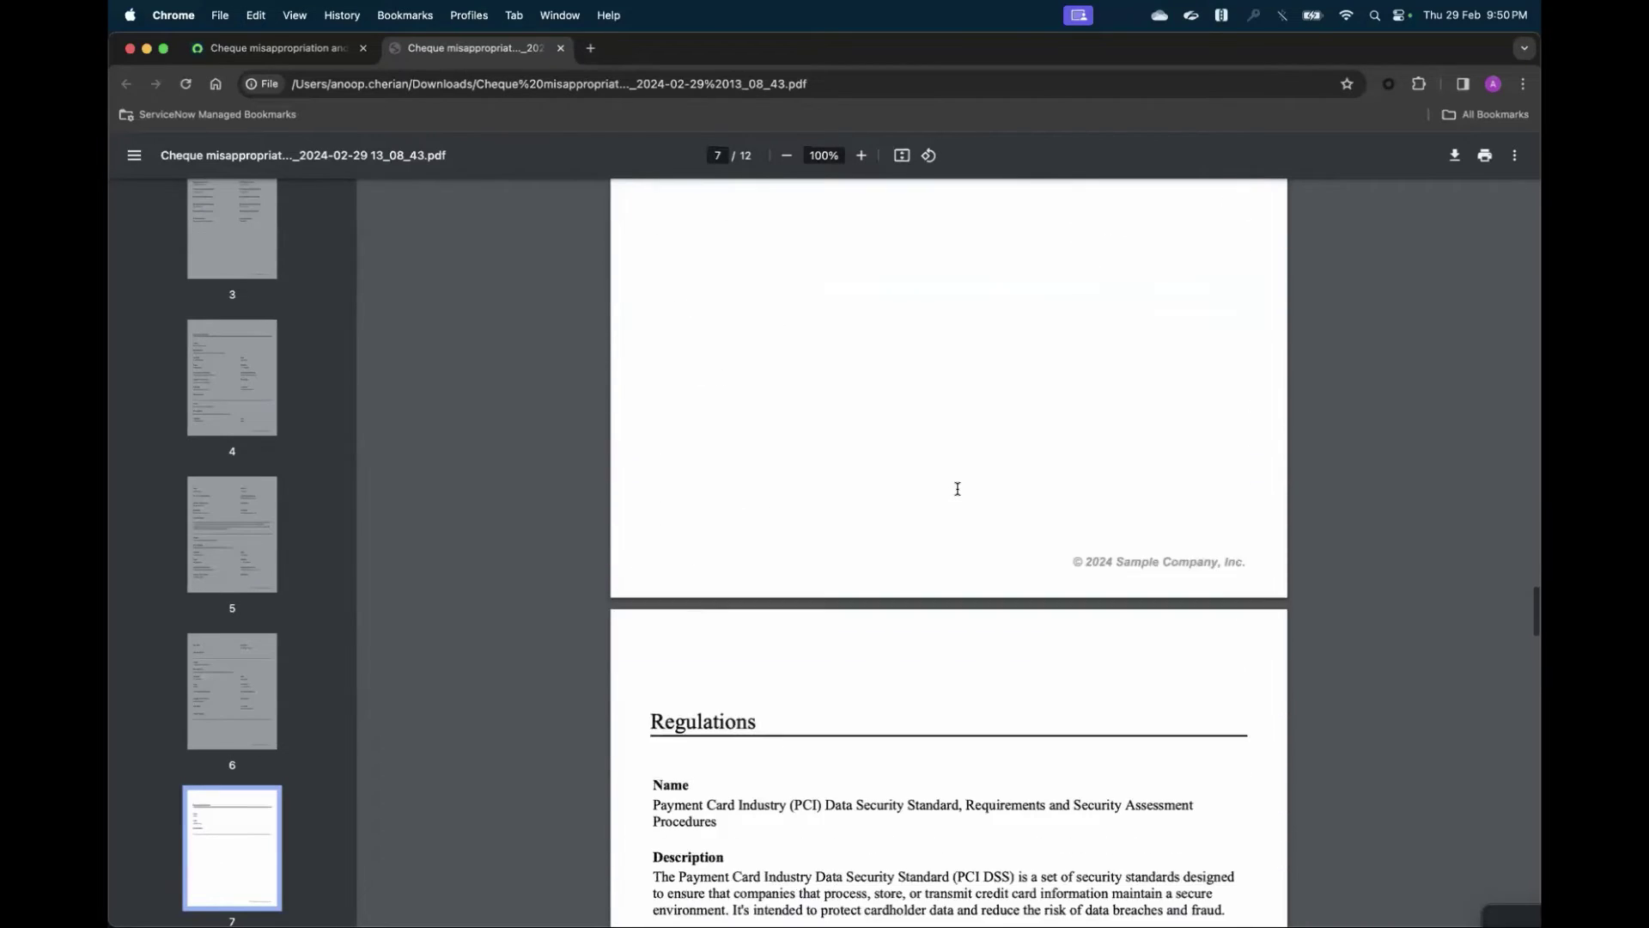
{"action": "scroll", "coordinate": [958, 488], "scroll_direction": "down", "scroll_amount": 20}
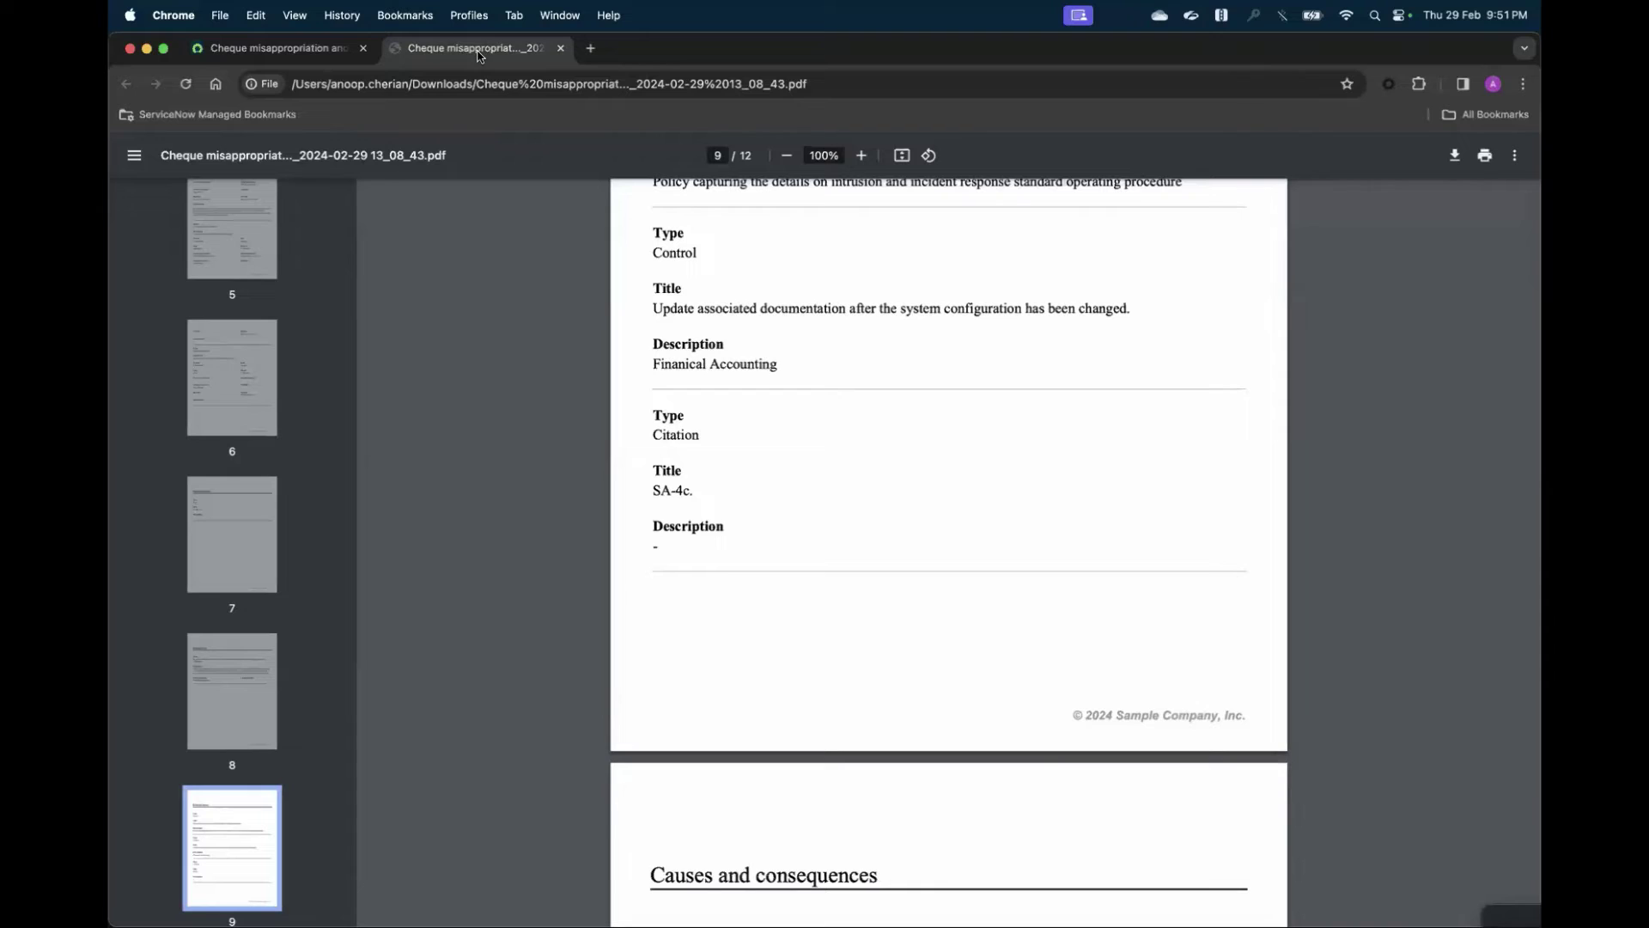
- Add the 100 South Charles Street, Baltimore, MD location as an impacted area of the case
{"action": "left_click", "coordinate": [284, 57]}
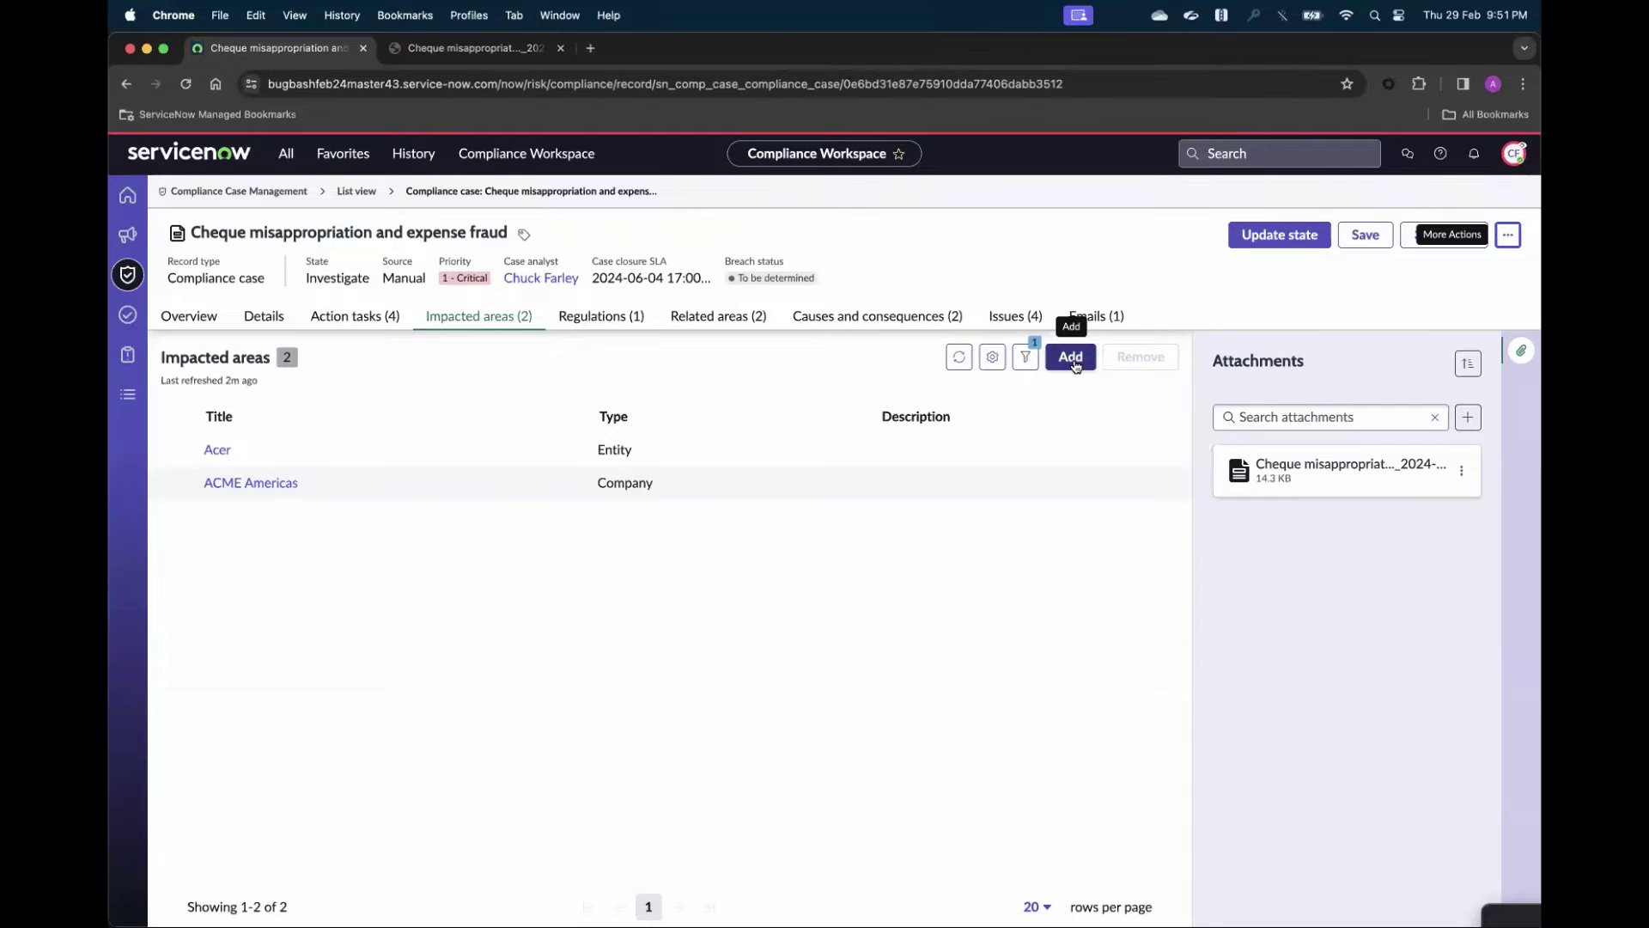
{"action": "left_click", "coordinate": [1071, 356]}
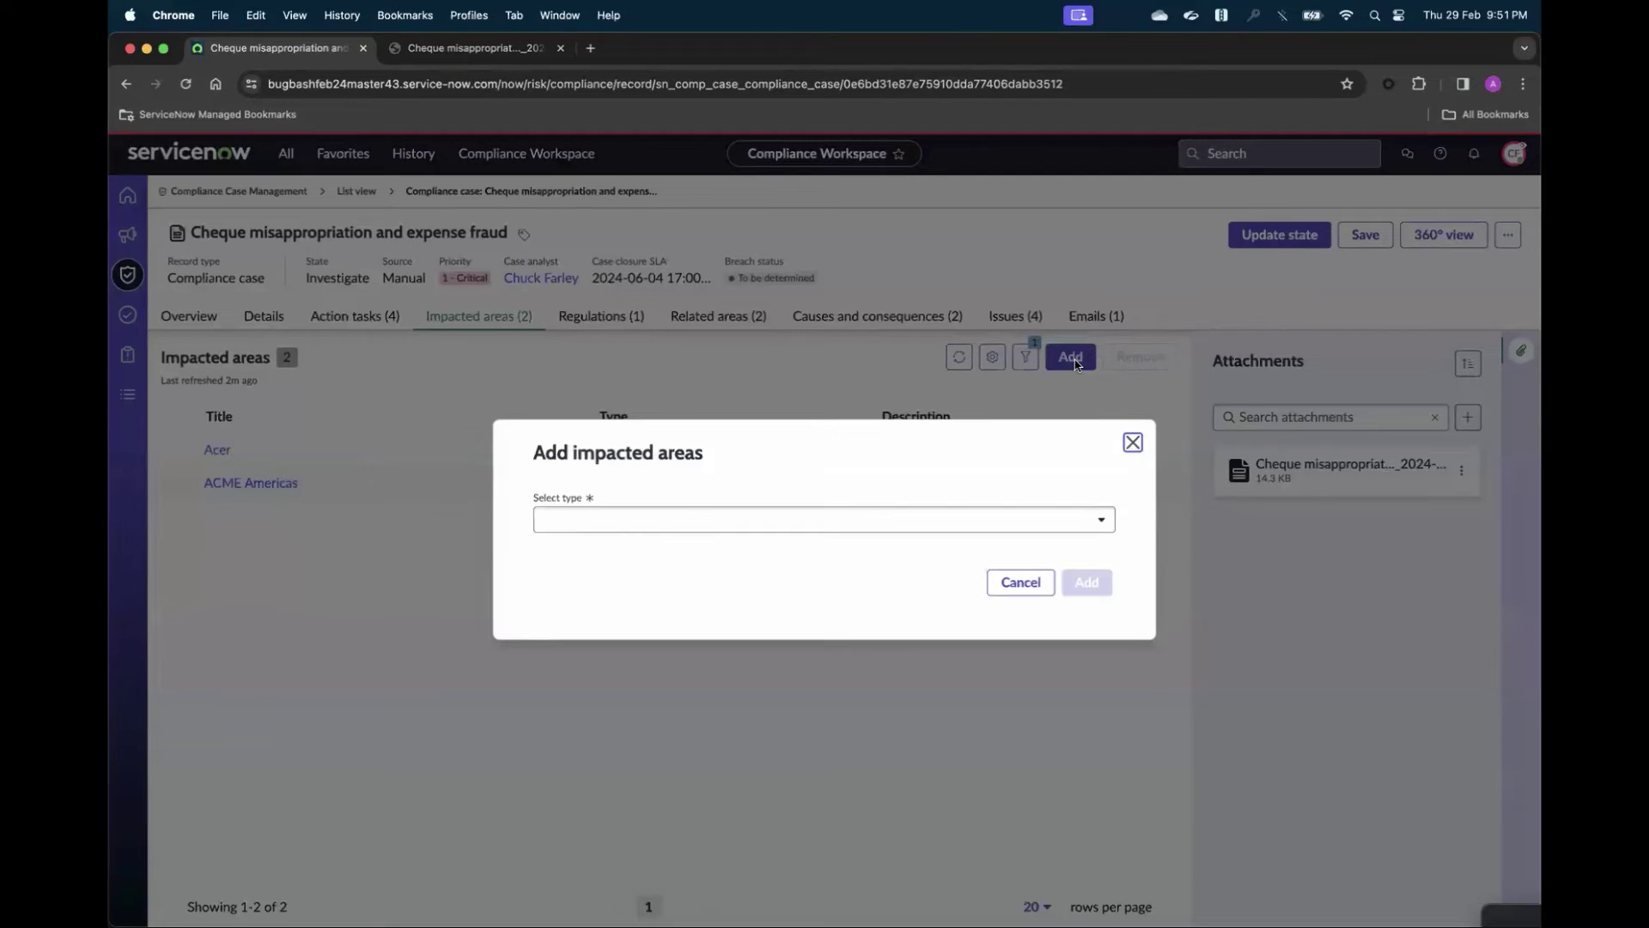
{"action": "left_click", "coordinate": [1091, 525]}
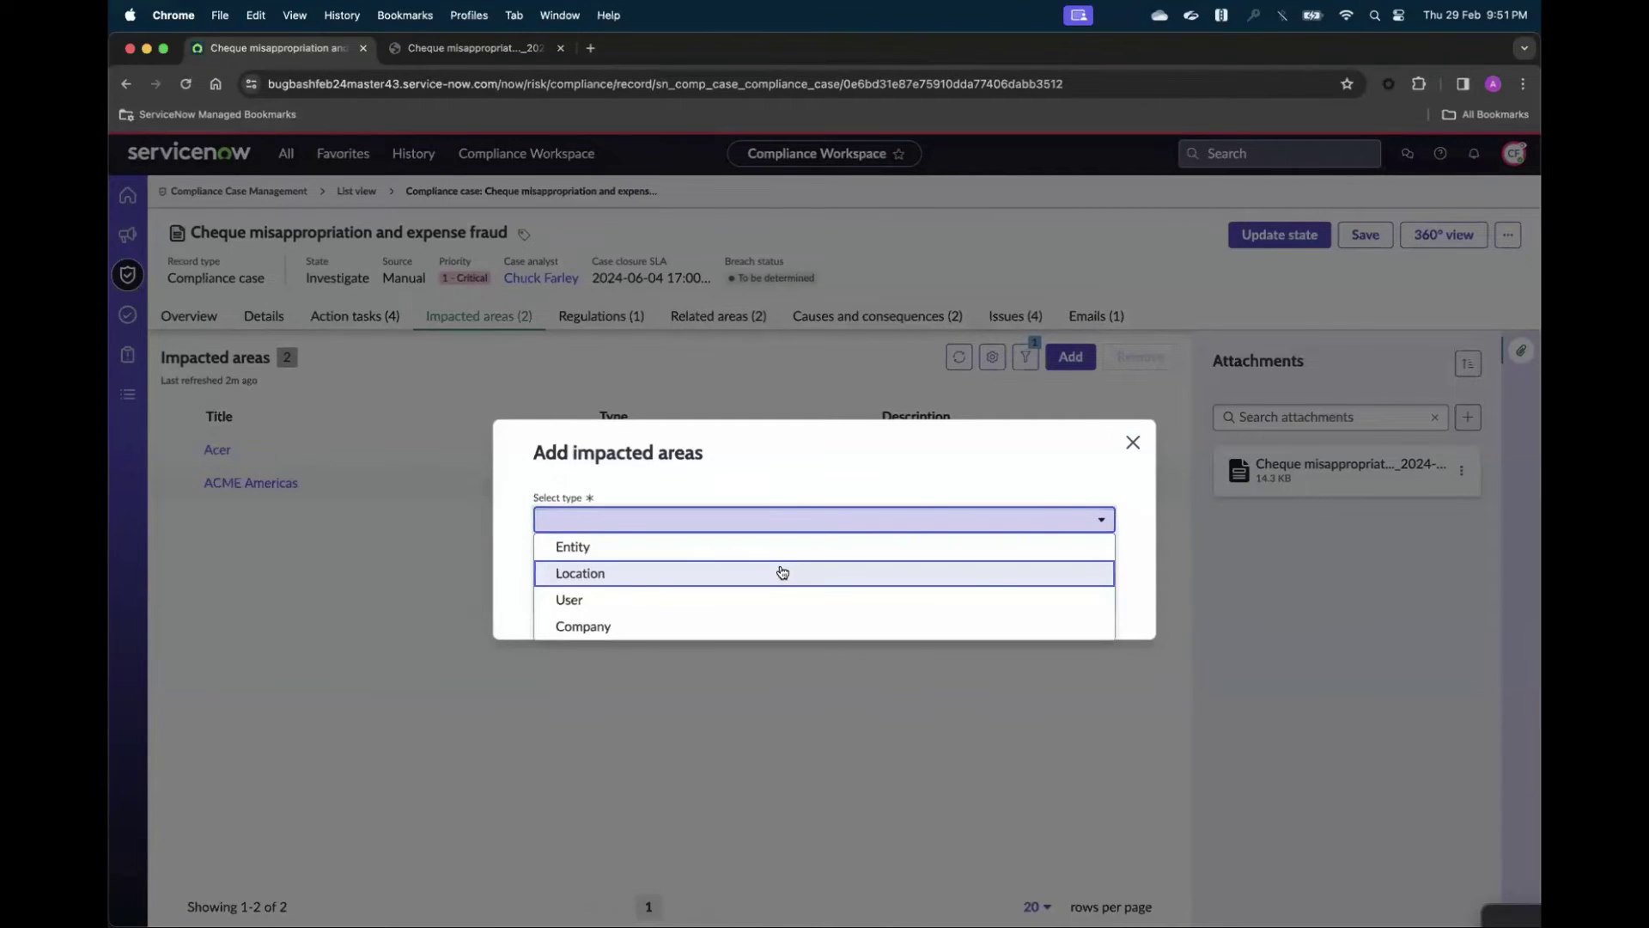
{"action": "left_click", "coordinate": [782, 572]}
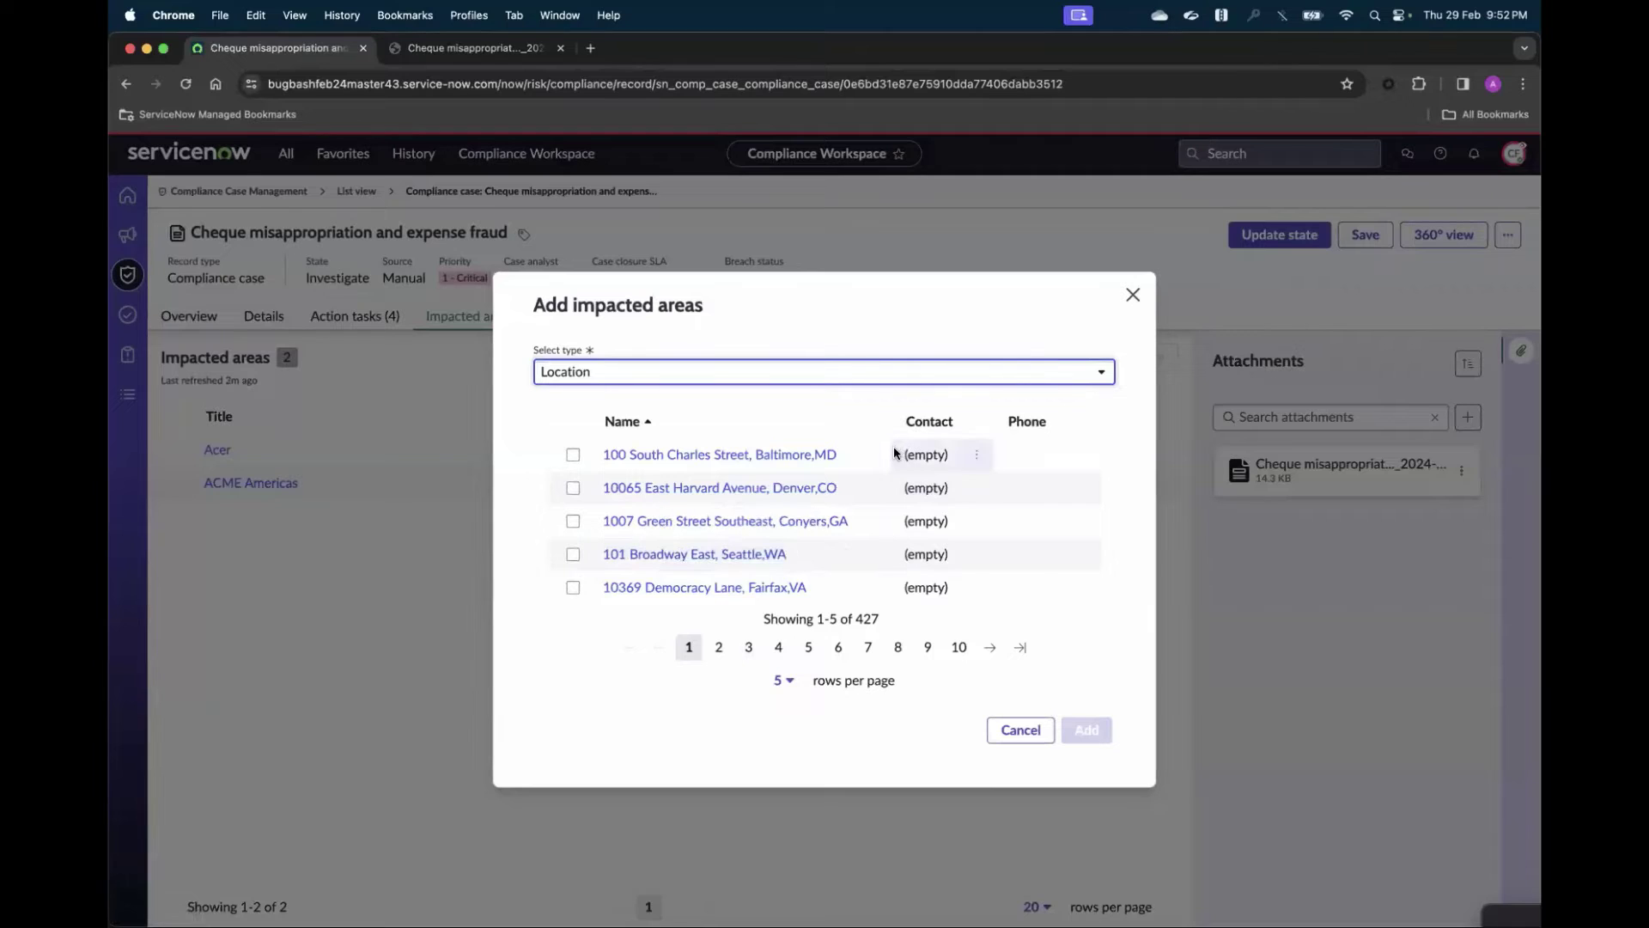
{"action": "left_click", "coordinate": [574, 455]}
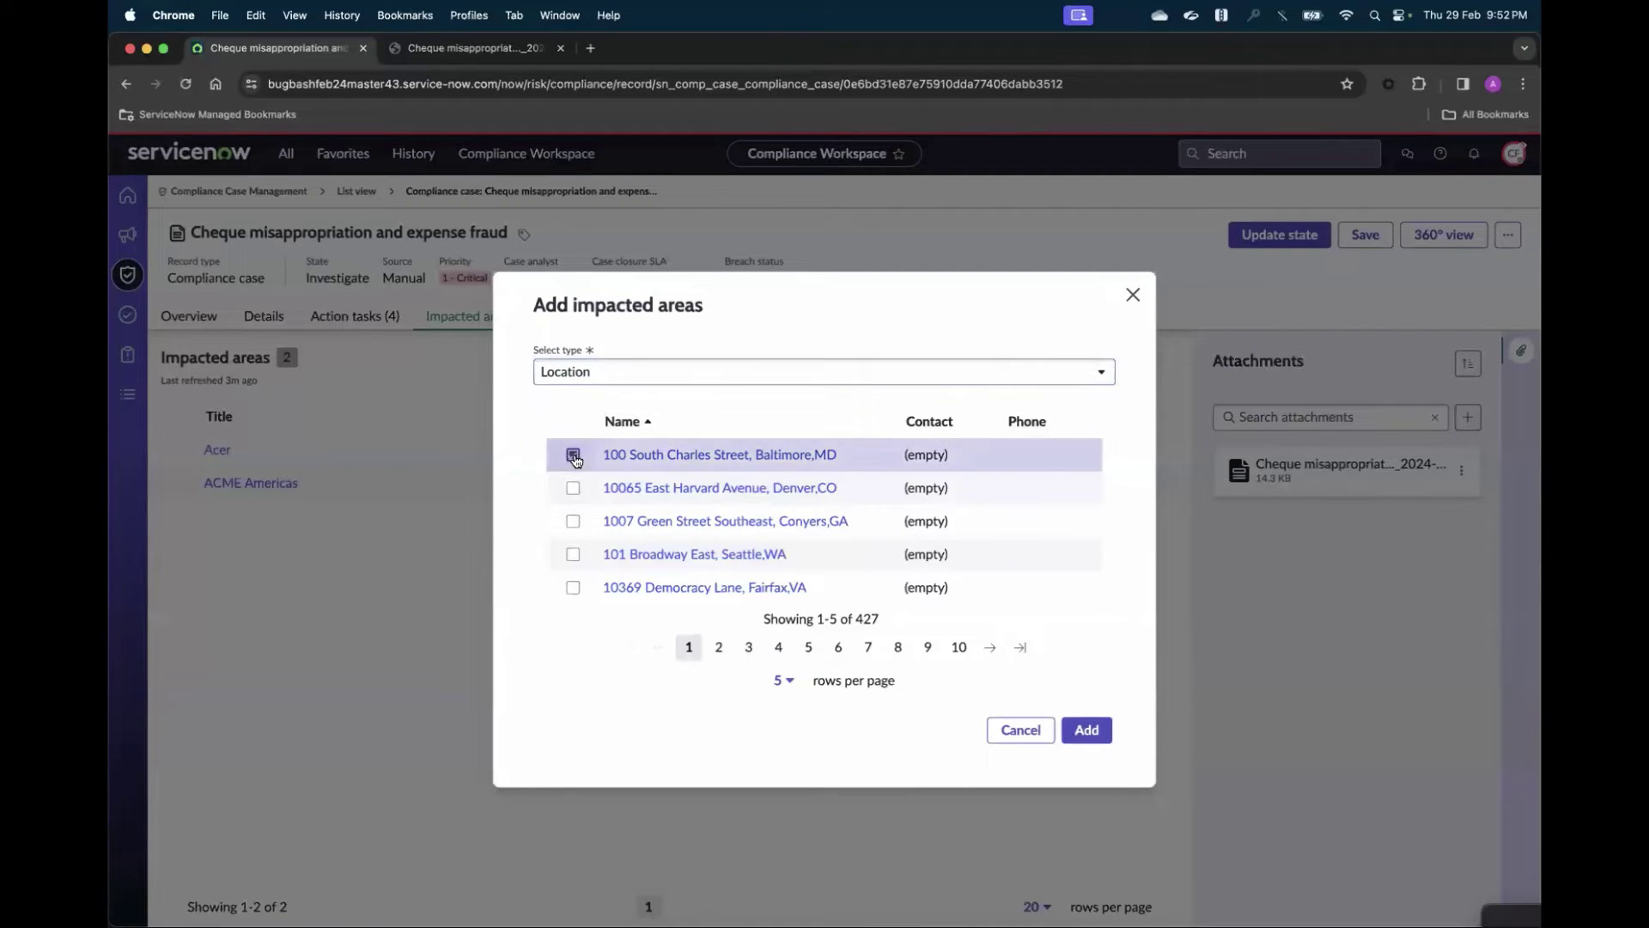
{"action": "left_click", "coordinate": [1088, 731]}
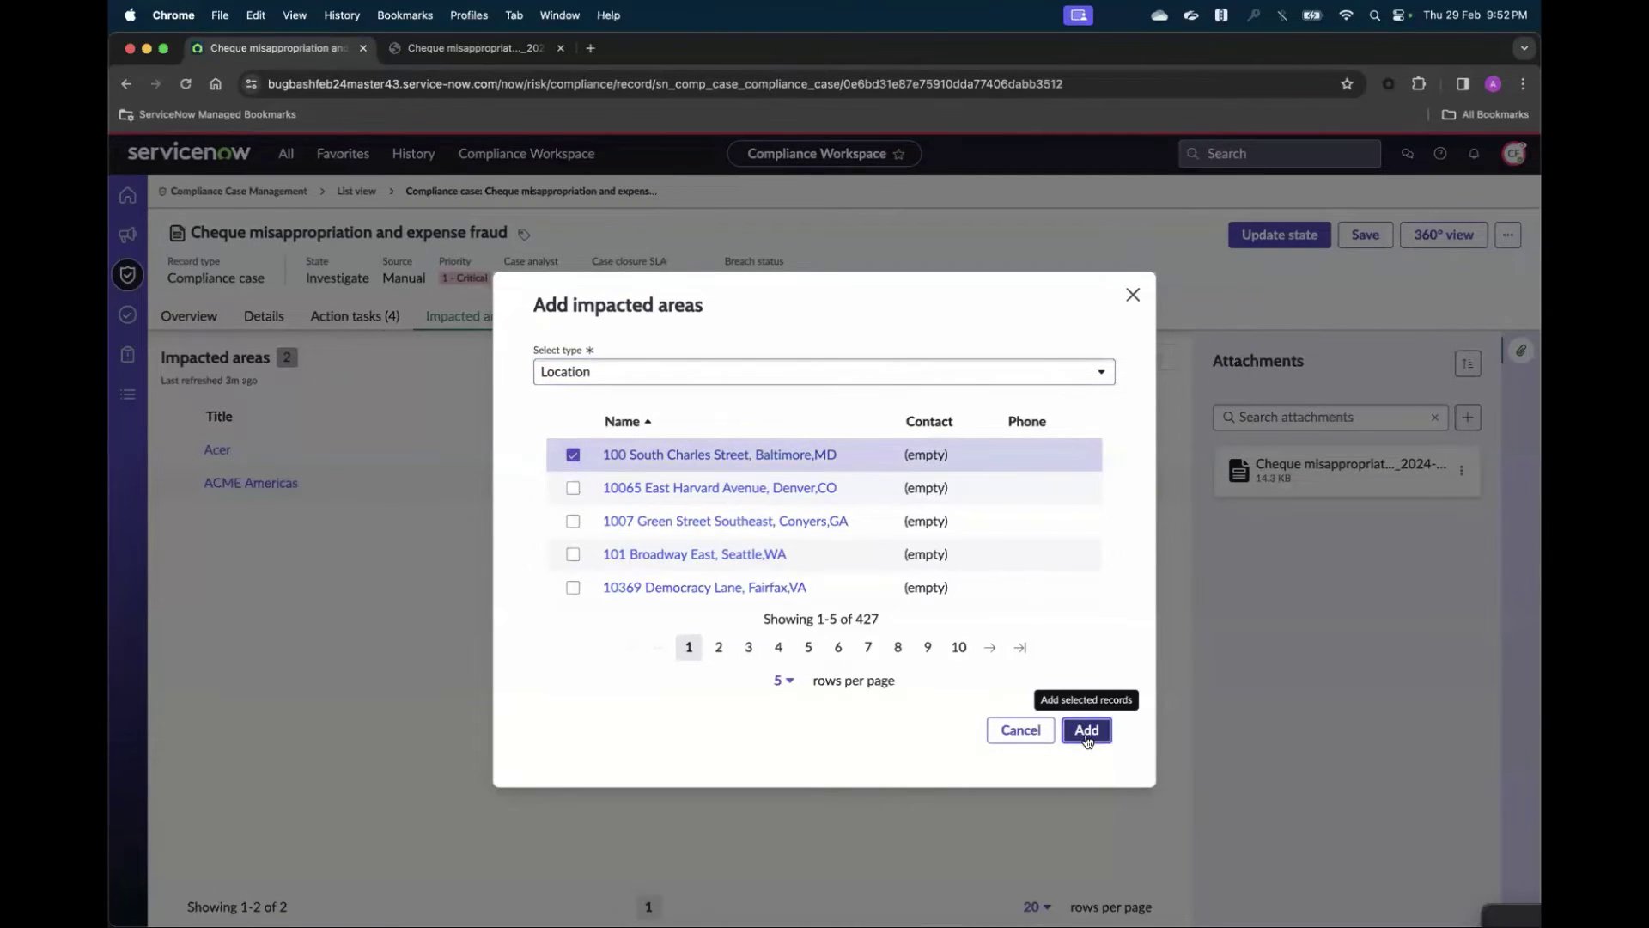
- Add the first two users in the User list as impacted areas
{"action": "left_click", "coordinate": [1074, 358]}
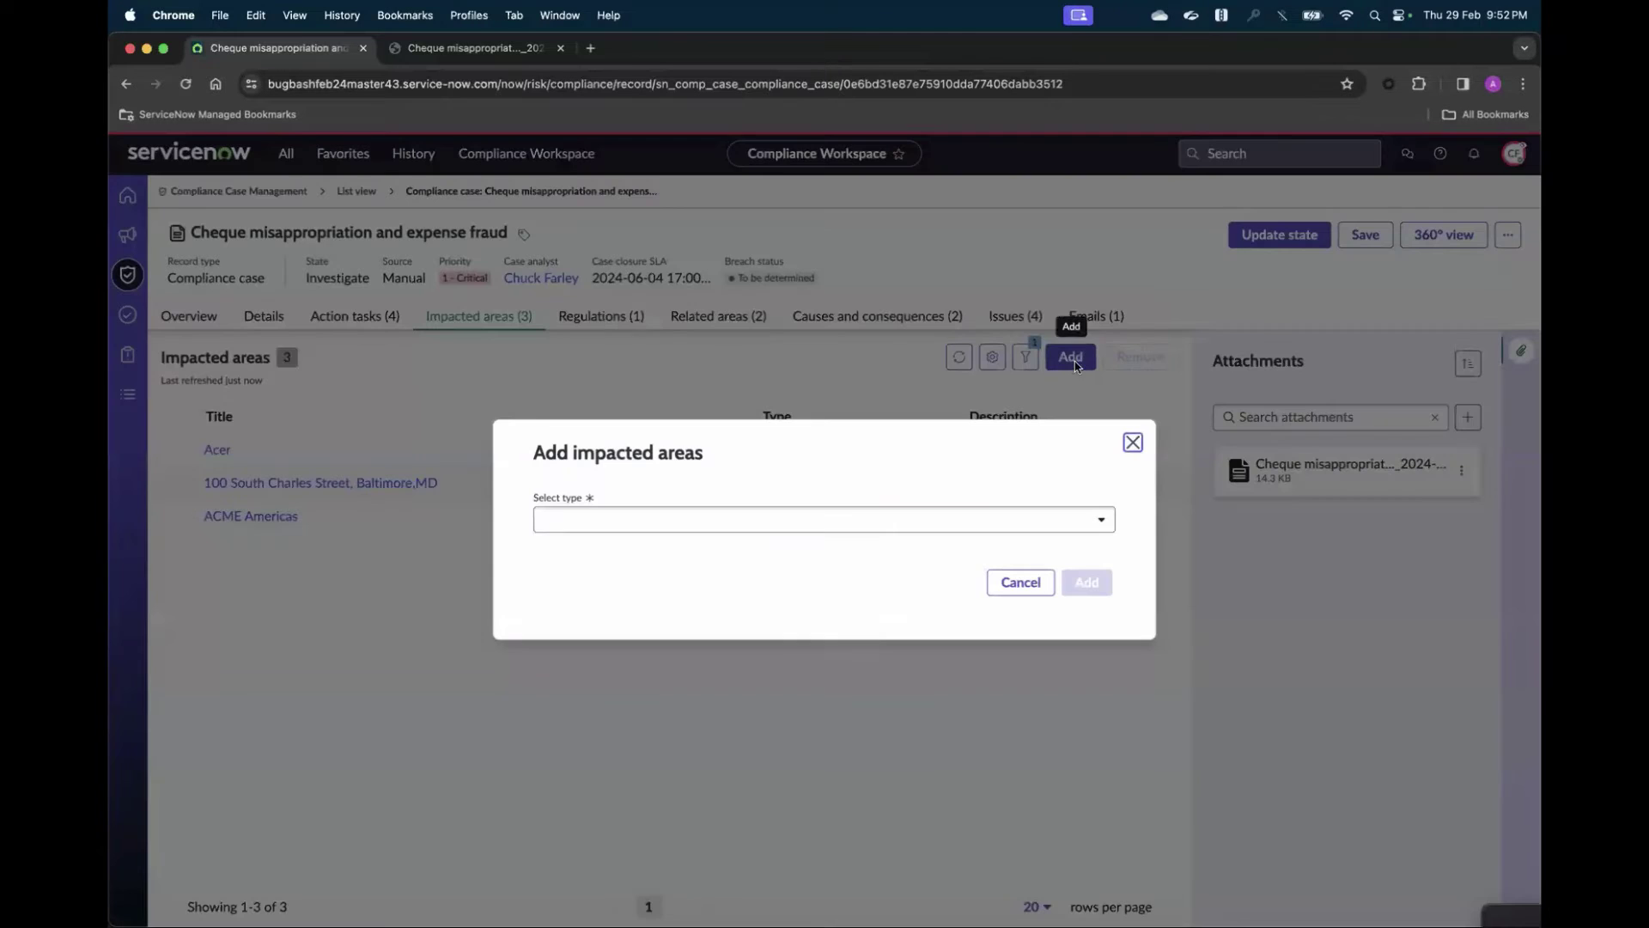
{"action": "left_click", "coordinate": [764, 520]}
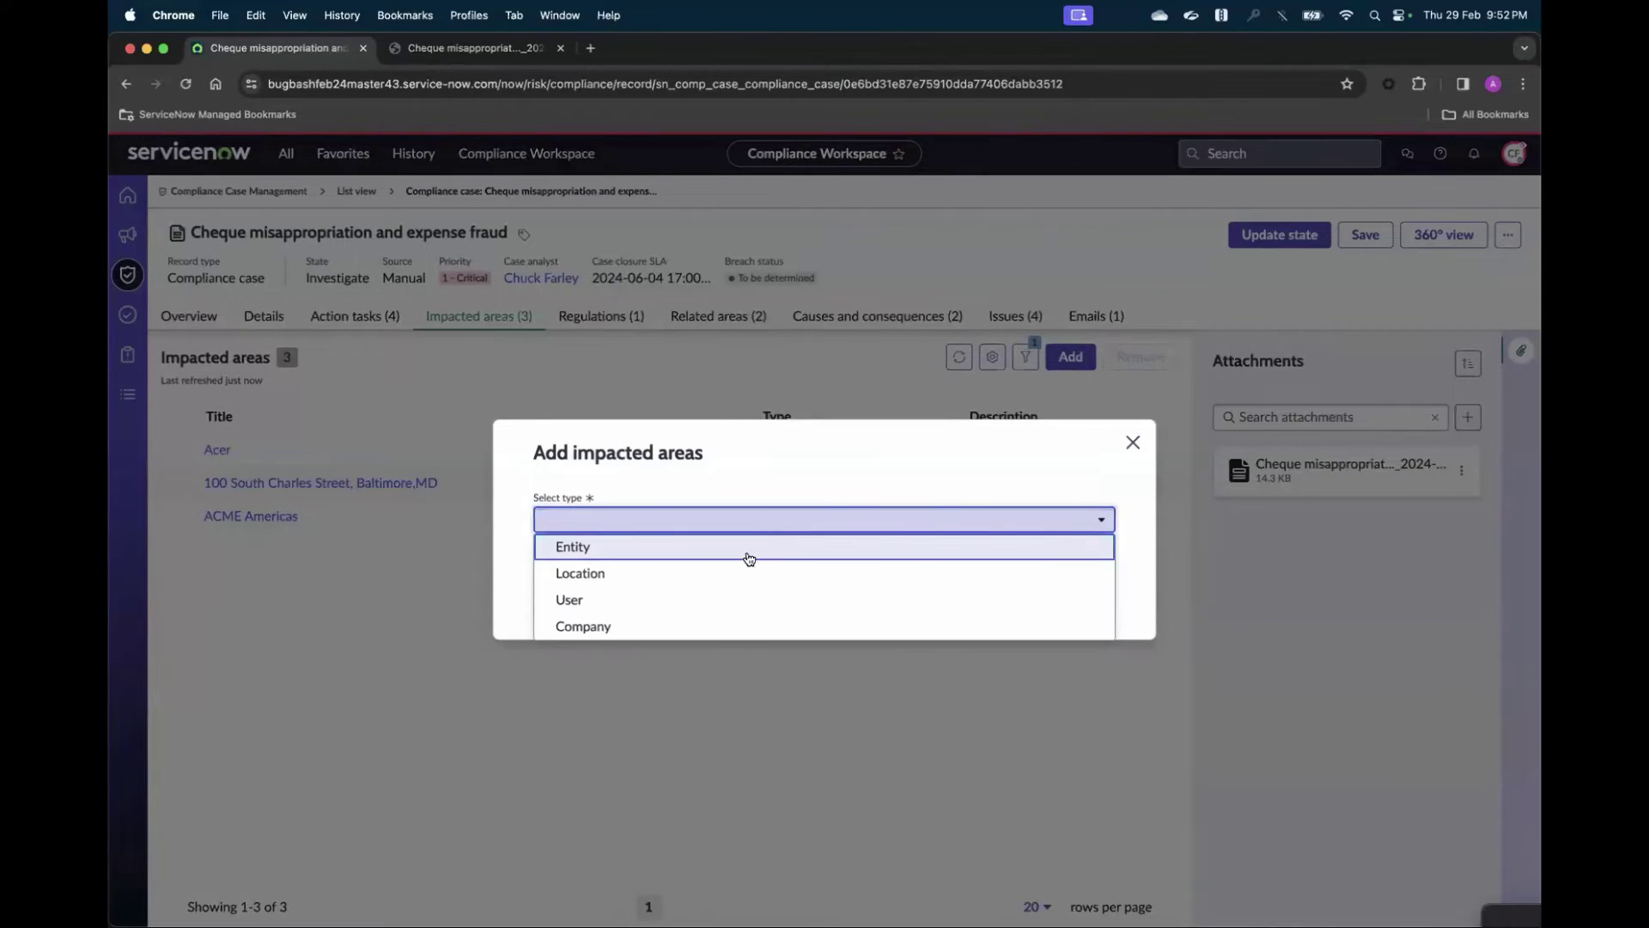
{"action": "left_click", "coordinate": [724, 600]}
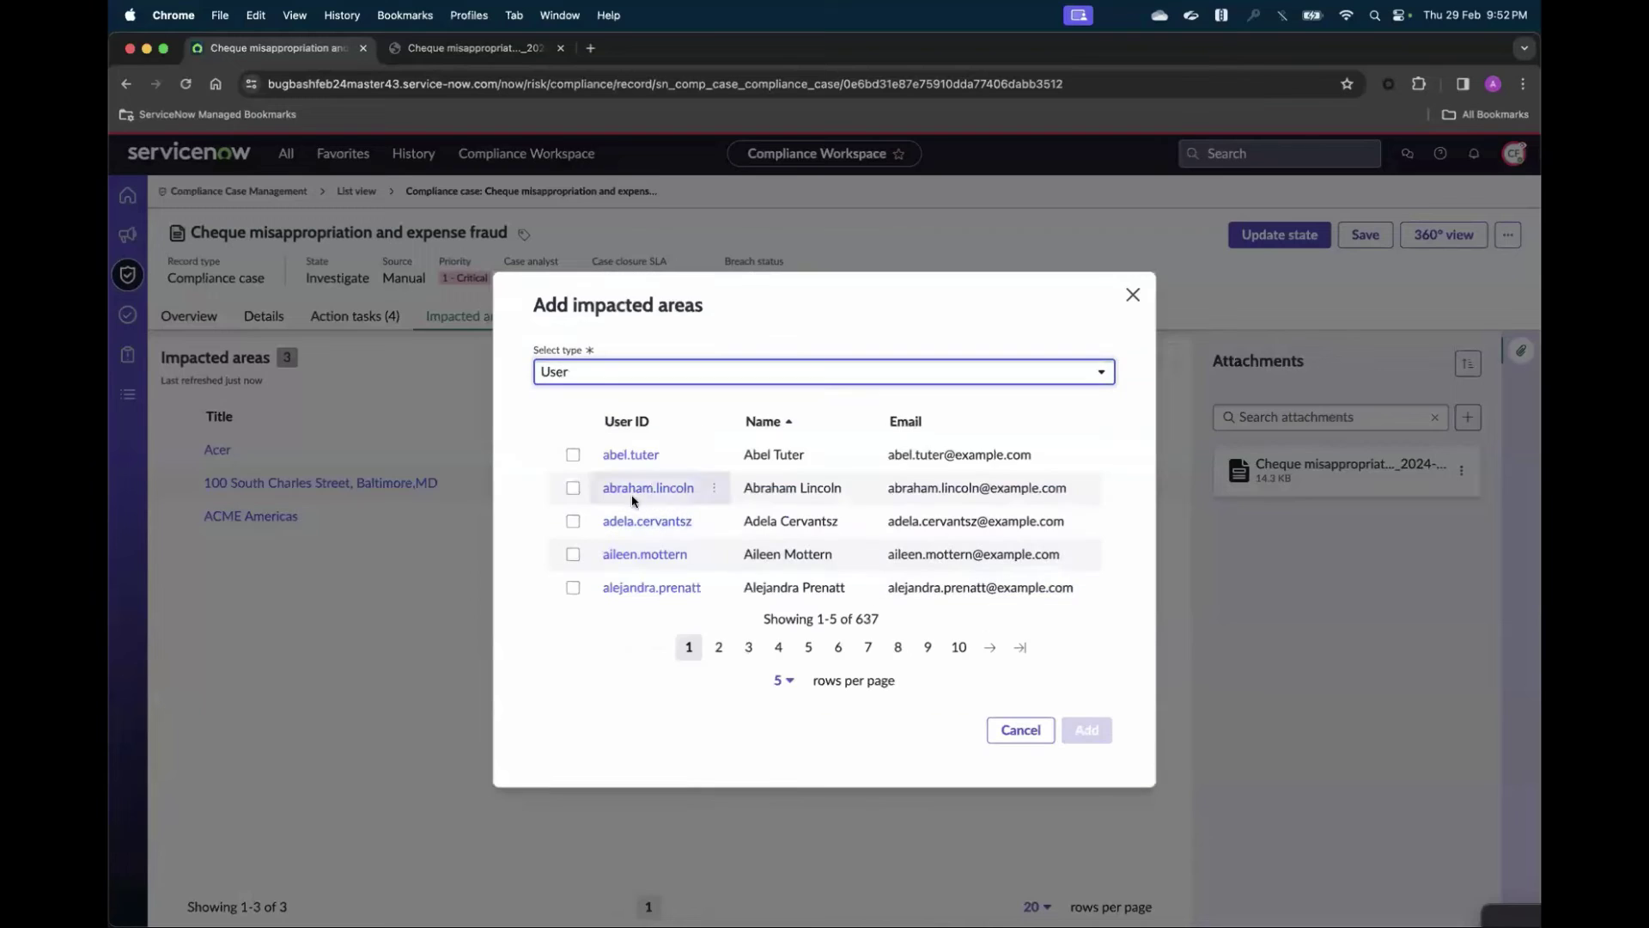
{"action": "left_click", "coordinate": [573, 455]}
{"action": "left_click", "coordinate": [572, 488]}
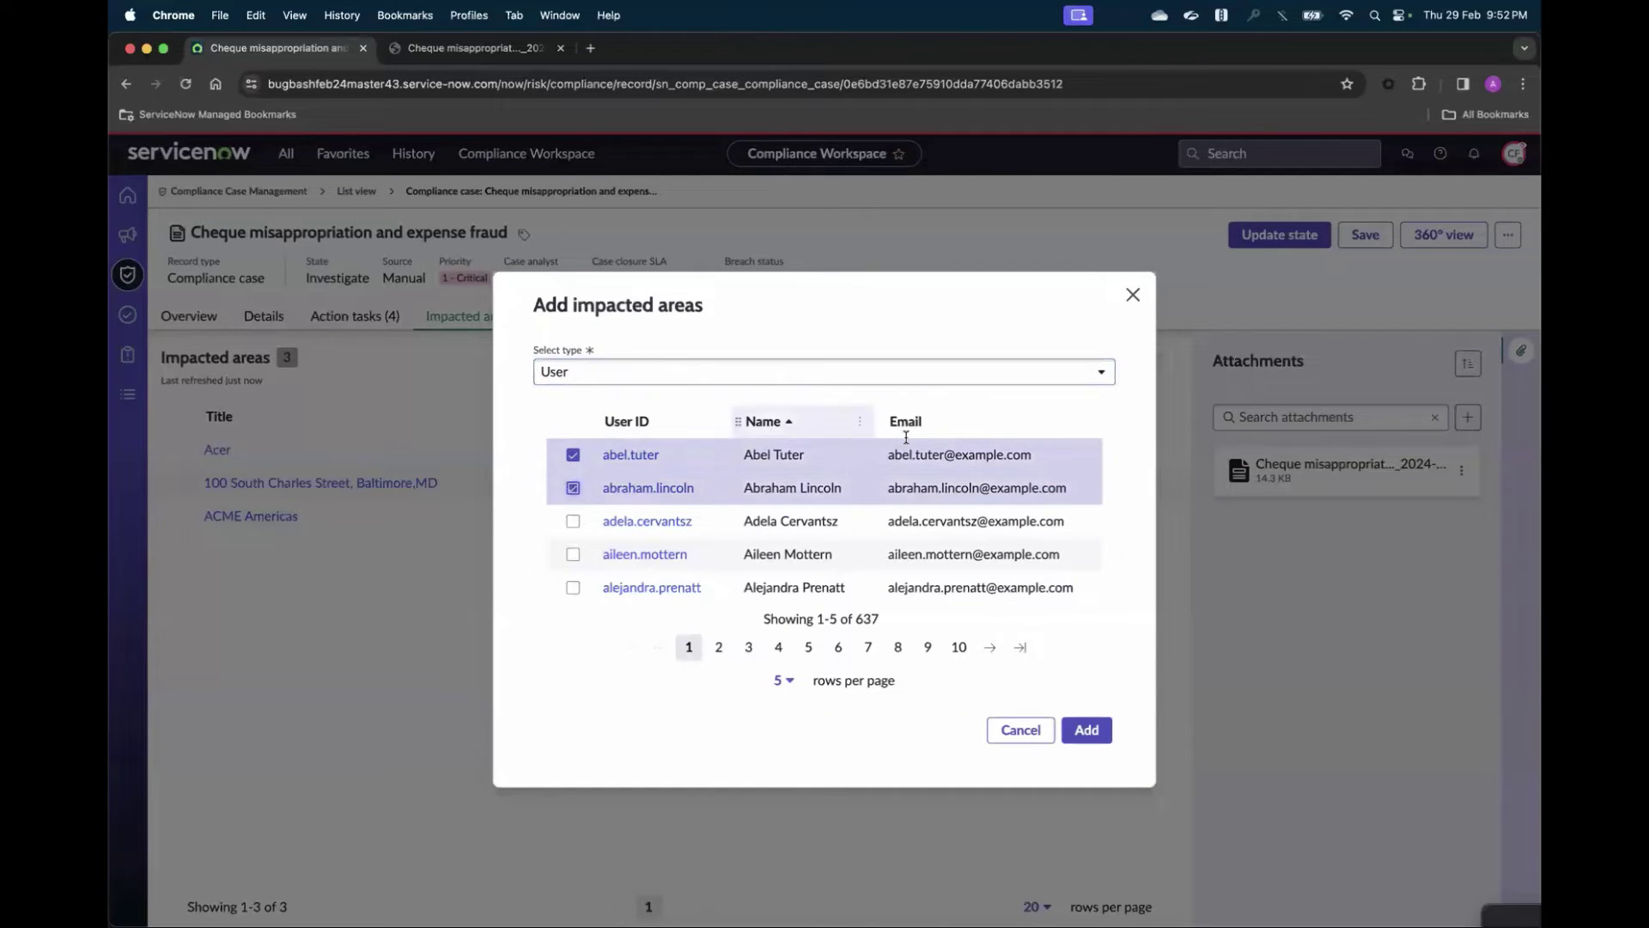
{"action": "left_click", "coordinate": [1087, 730]}
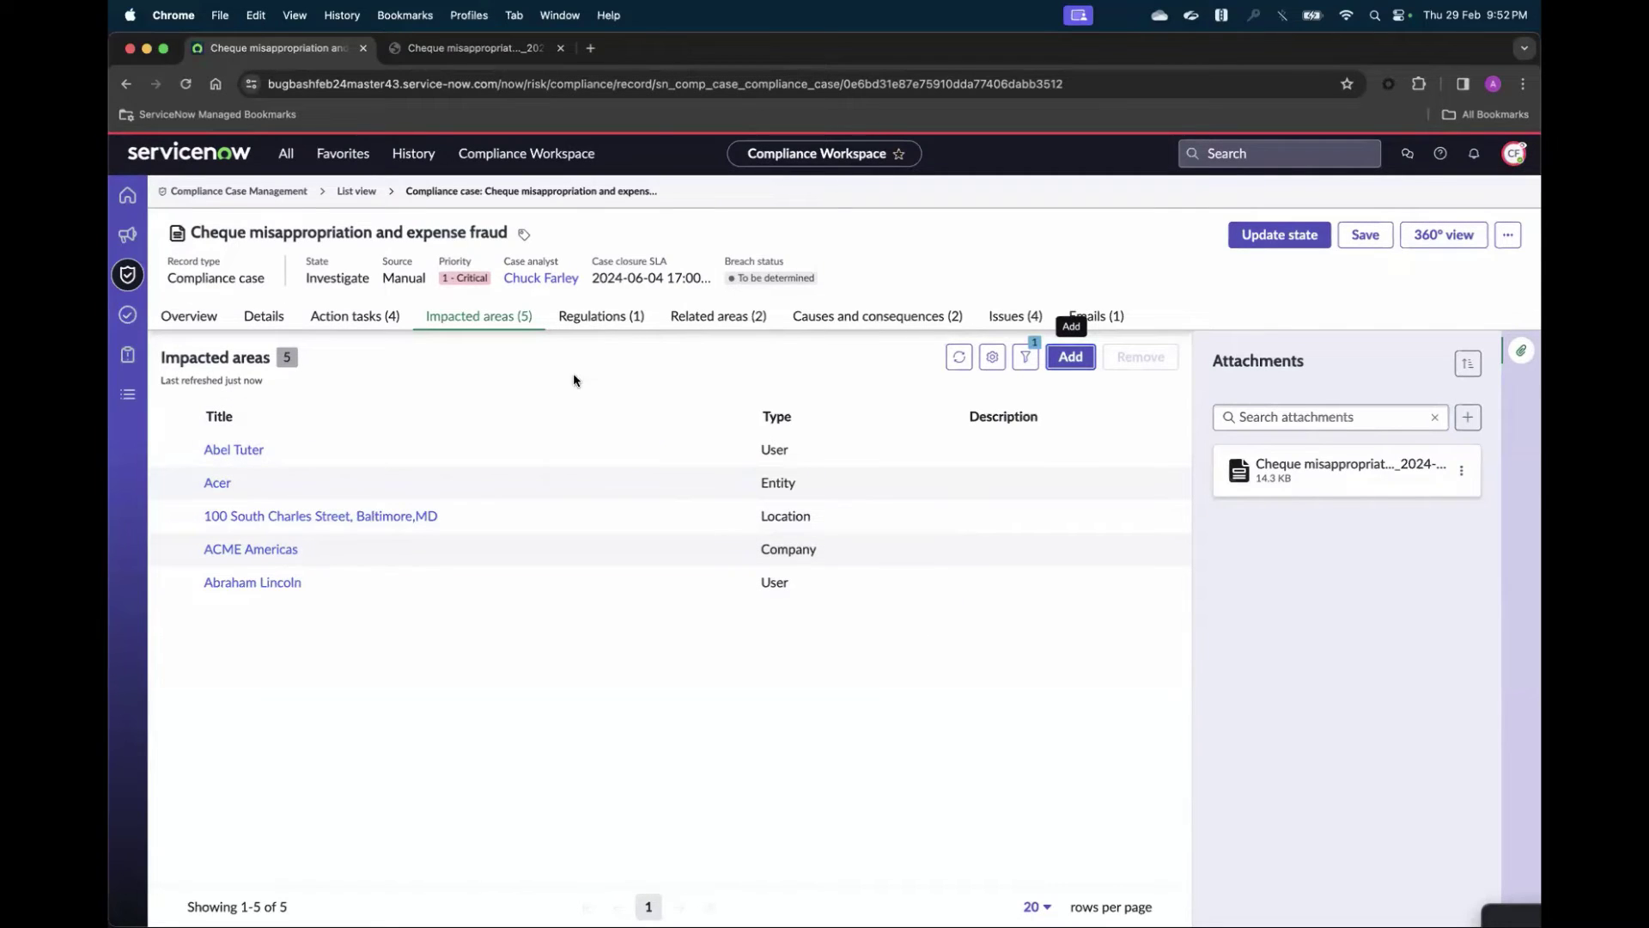
- Add Business Records and Media Management and Remote Access Control policies as related areas, then view Emails (1)
{"action": "left_click", "coordinate": [726, 323]}
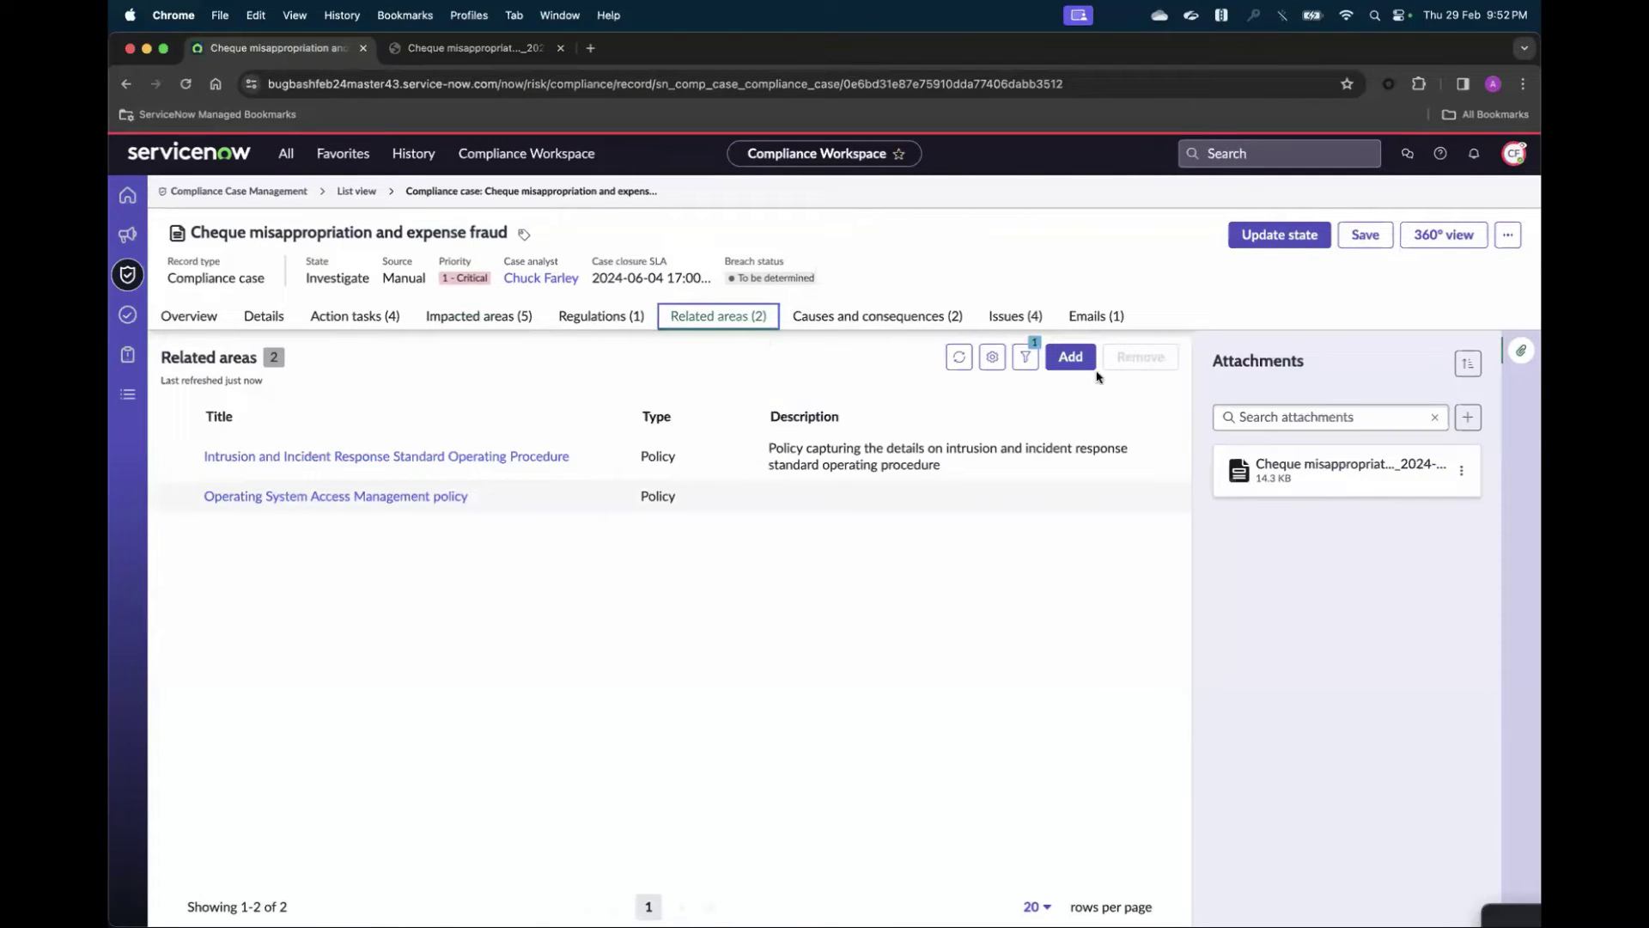
{"action": "left_click", "coordinate": [1084, 362]}
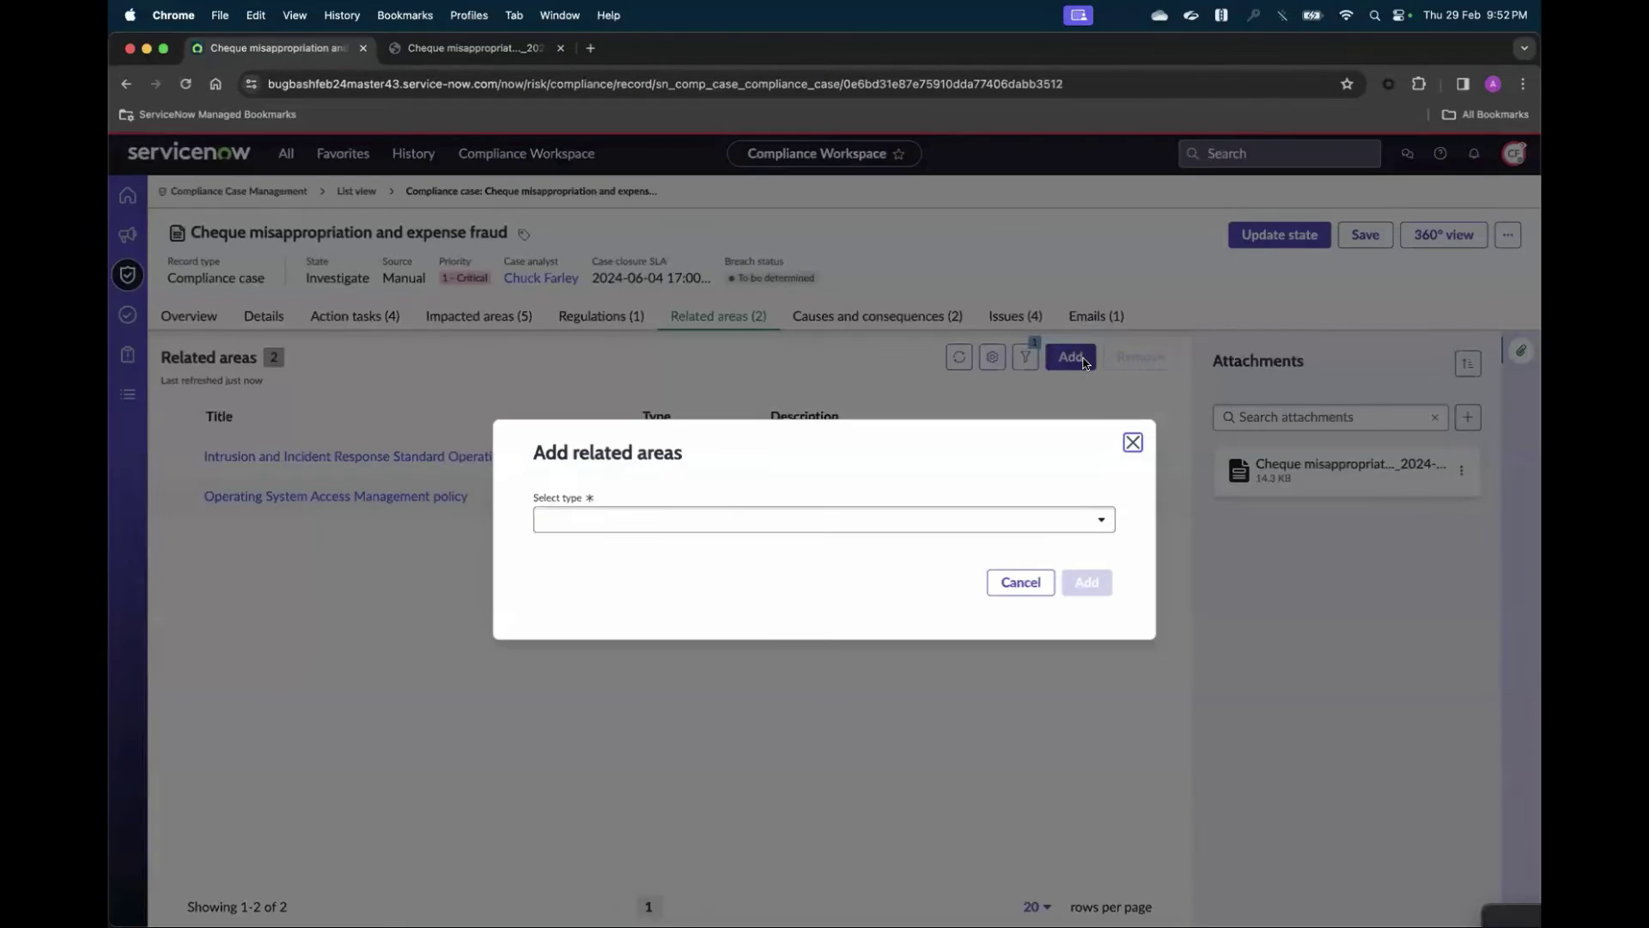
{"action": "left_click", "coordinate": [1028, 520]}
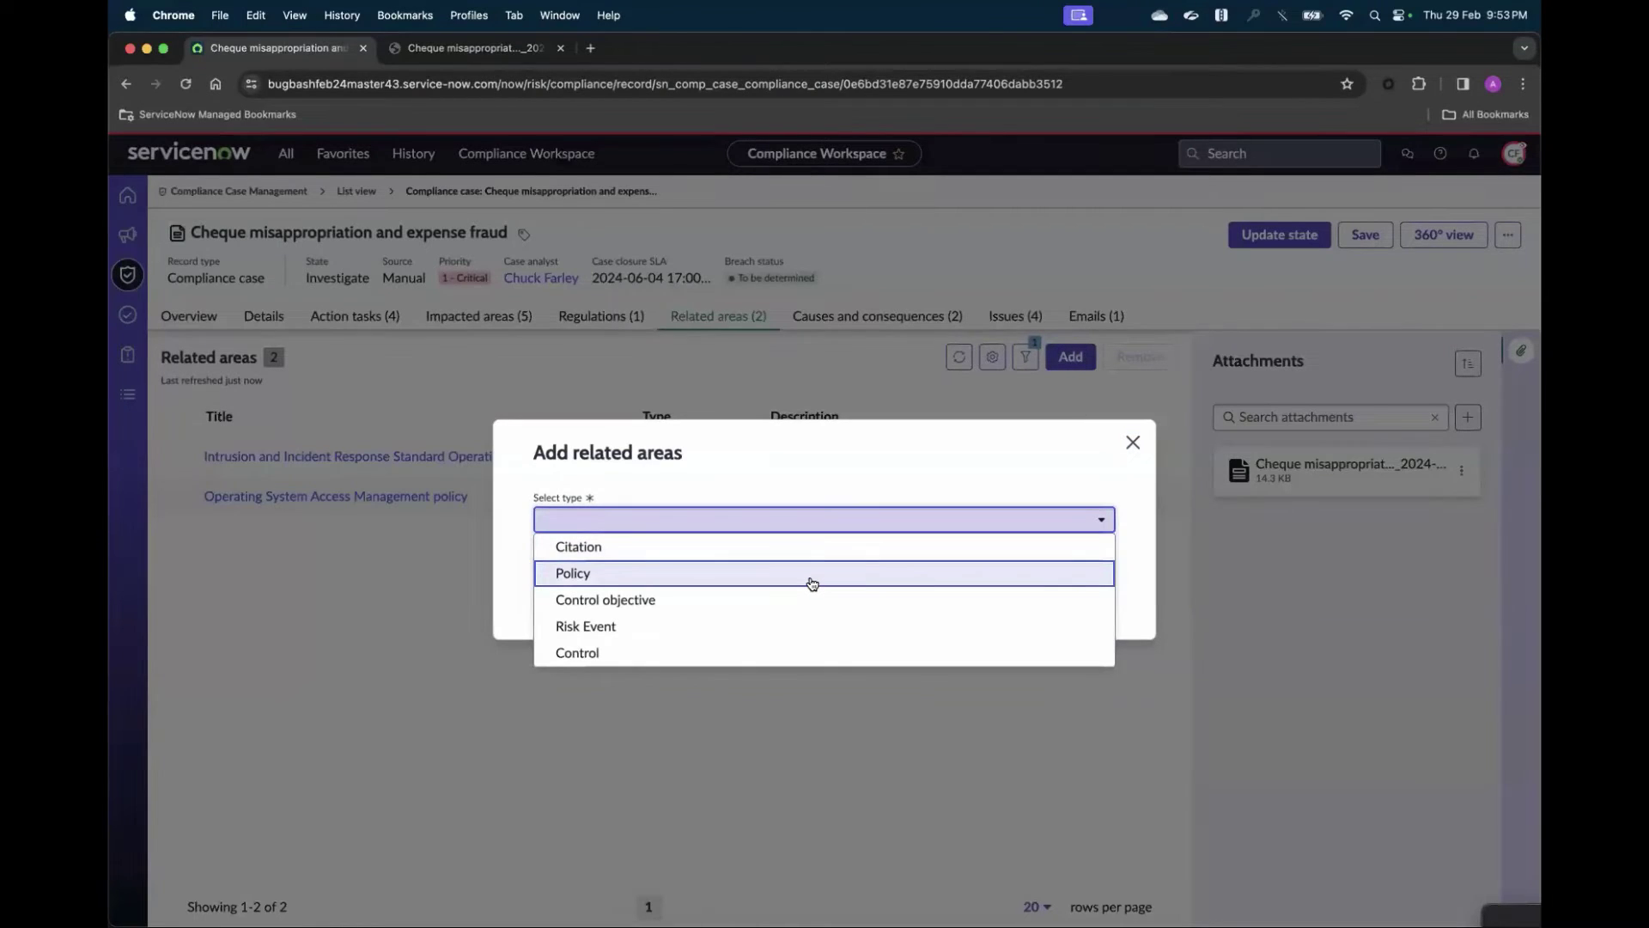
{"action": "left_click", "coordinate": [811, 583]}
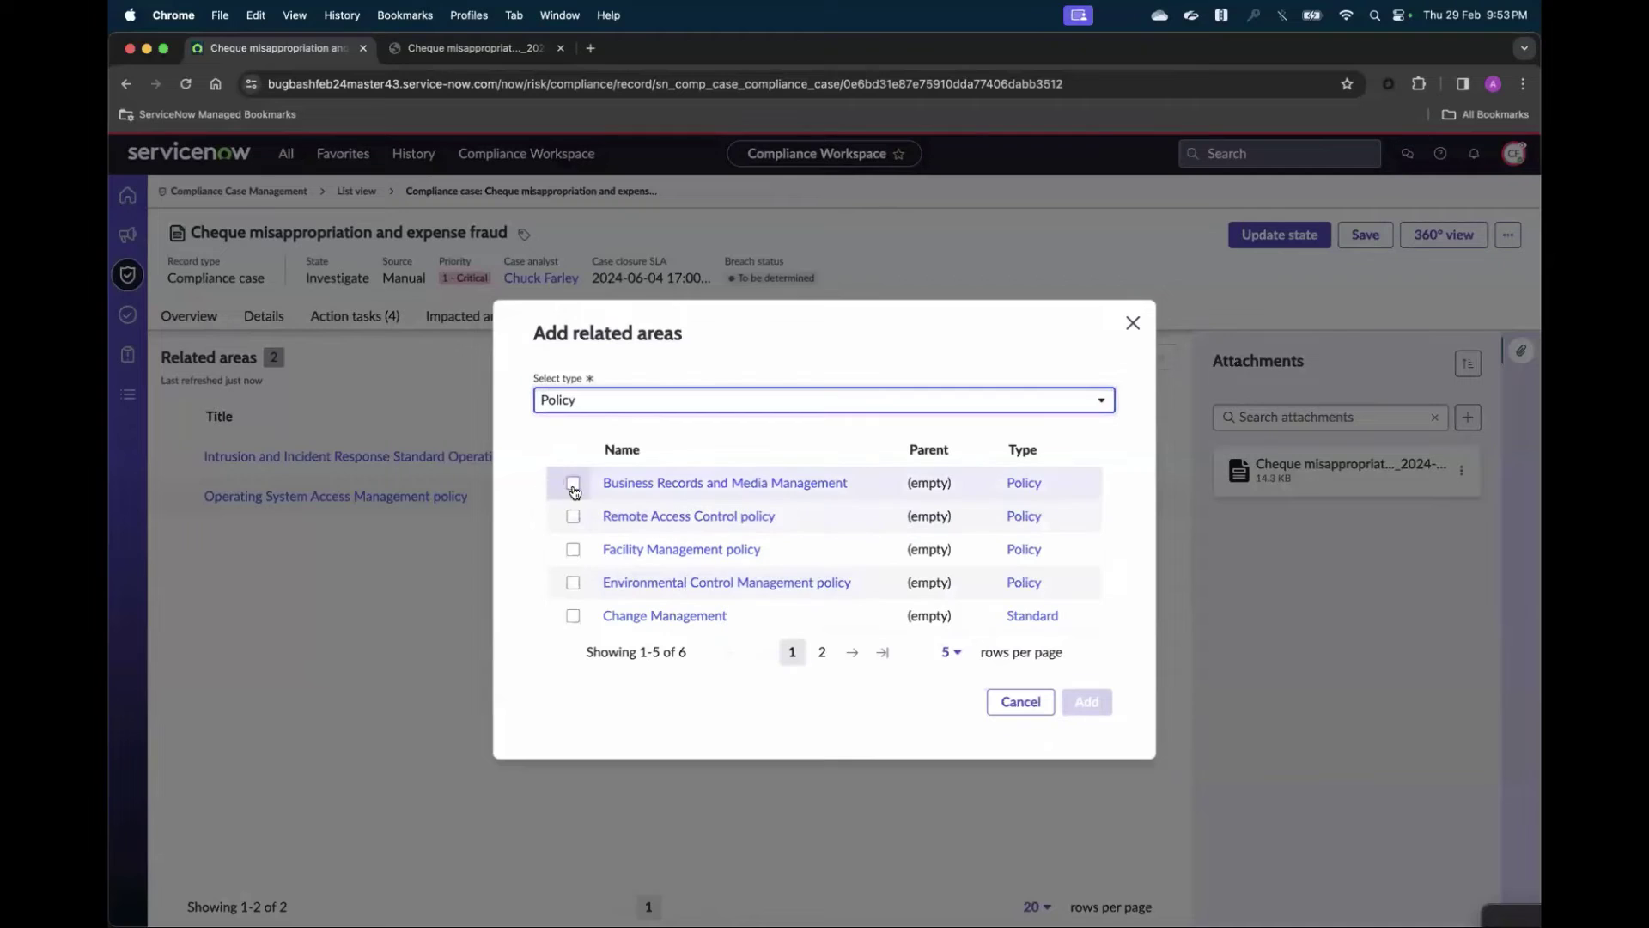
{"action": "left_click", "coordinate": [572, 484]}
{"action": "left_click", "coordinate": [572, 516]}
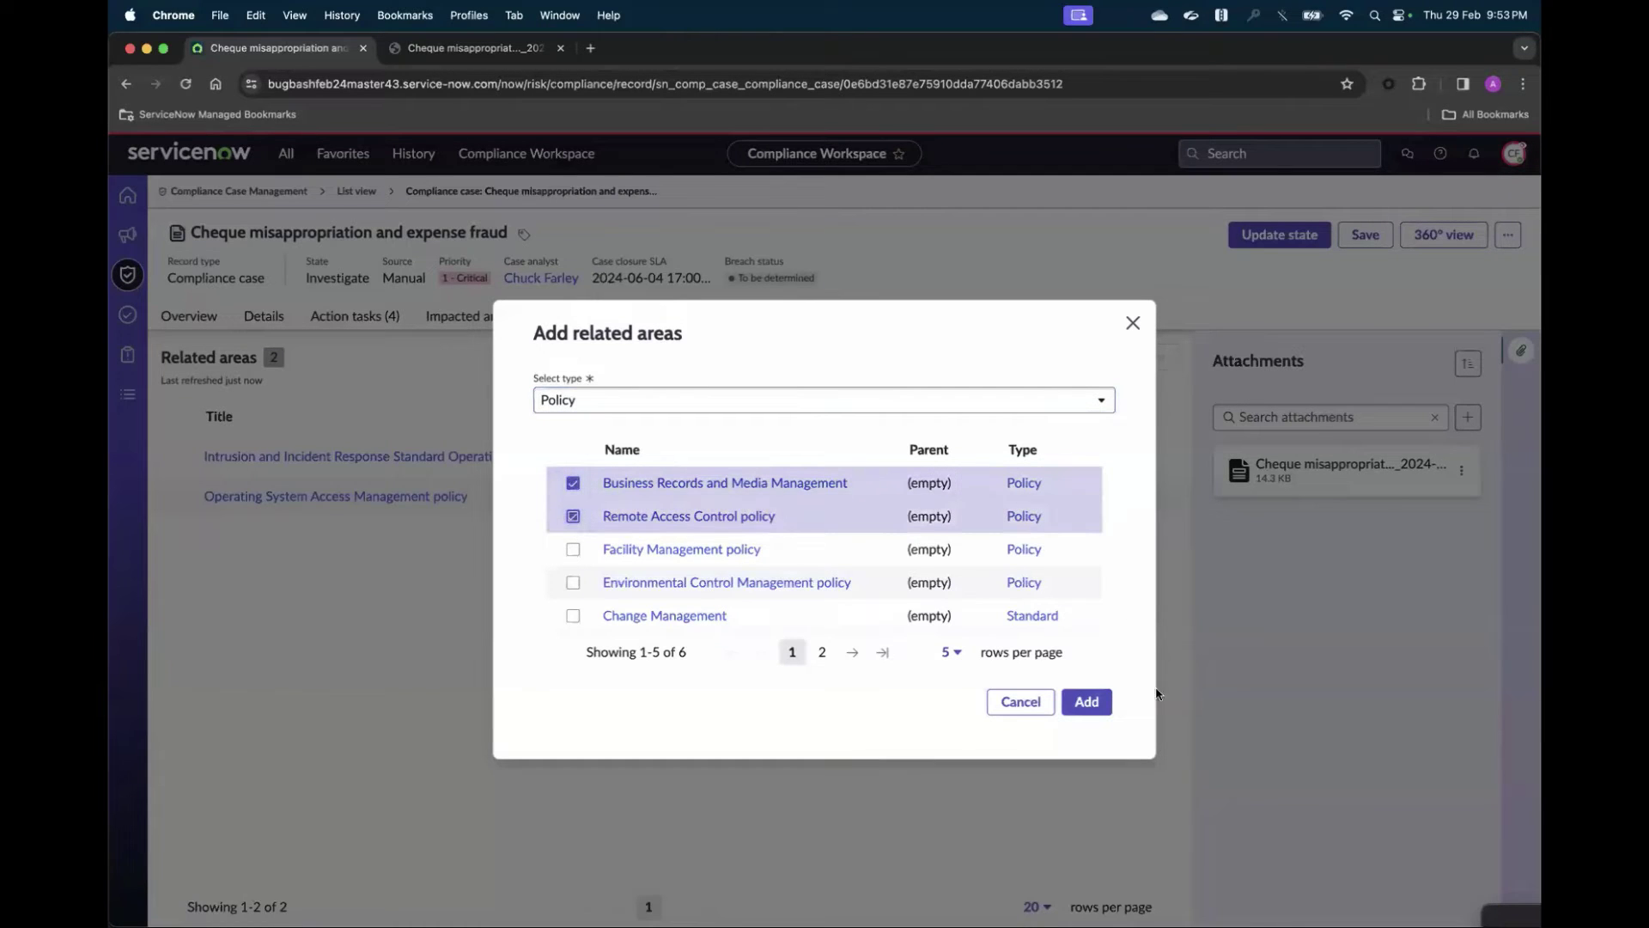
{"action": "left_click", "coordinate": [1086, 701]}
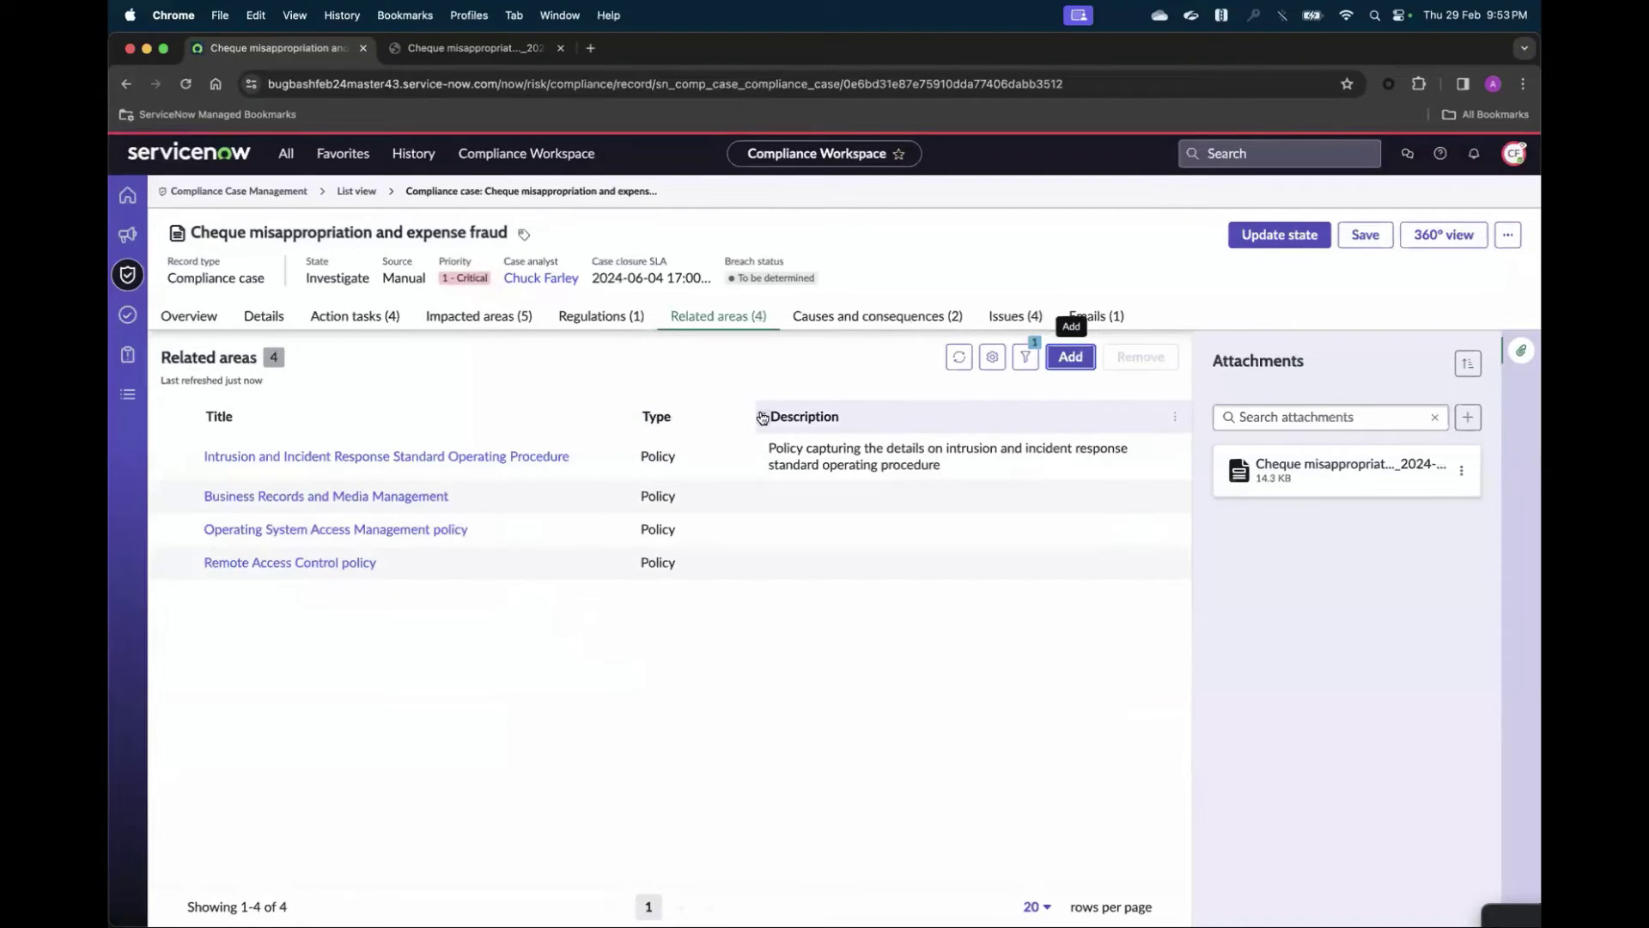
{"action": "left_click", "coordinate": [1107, 319]}
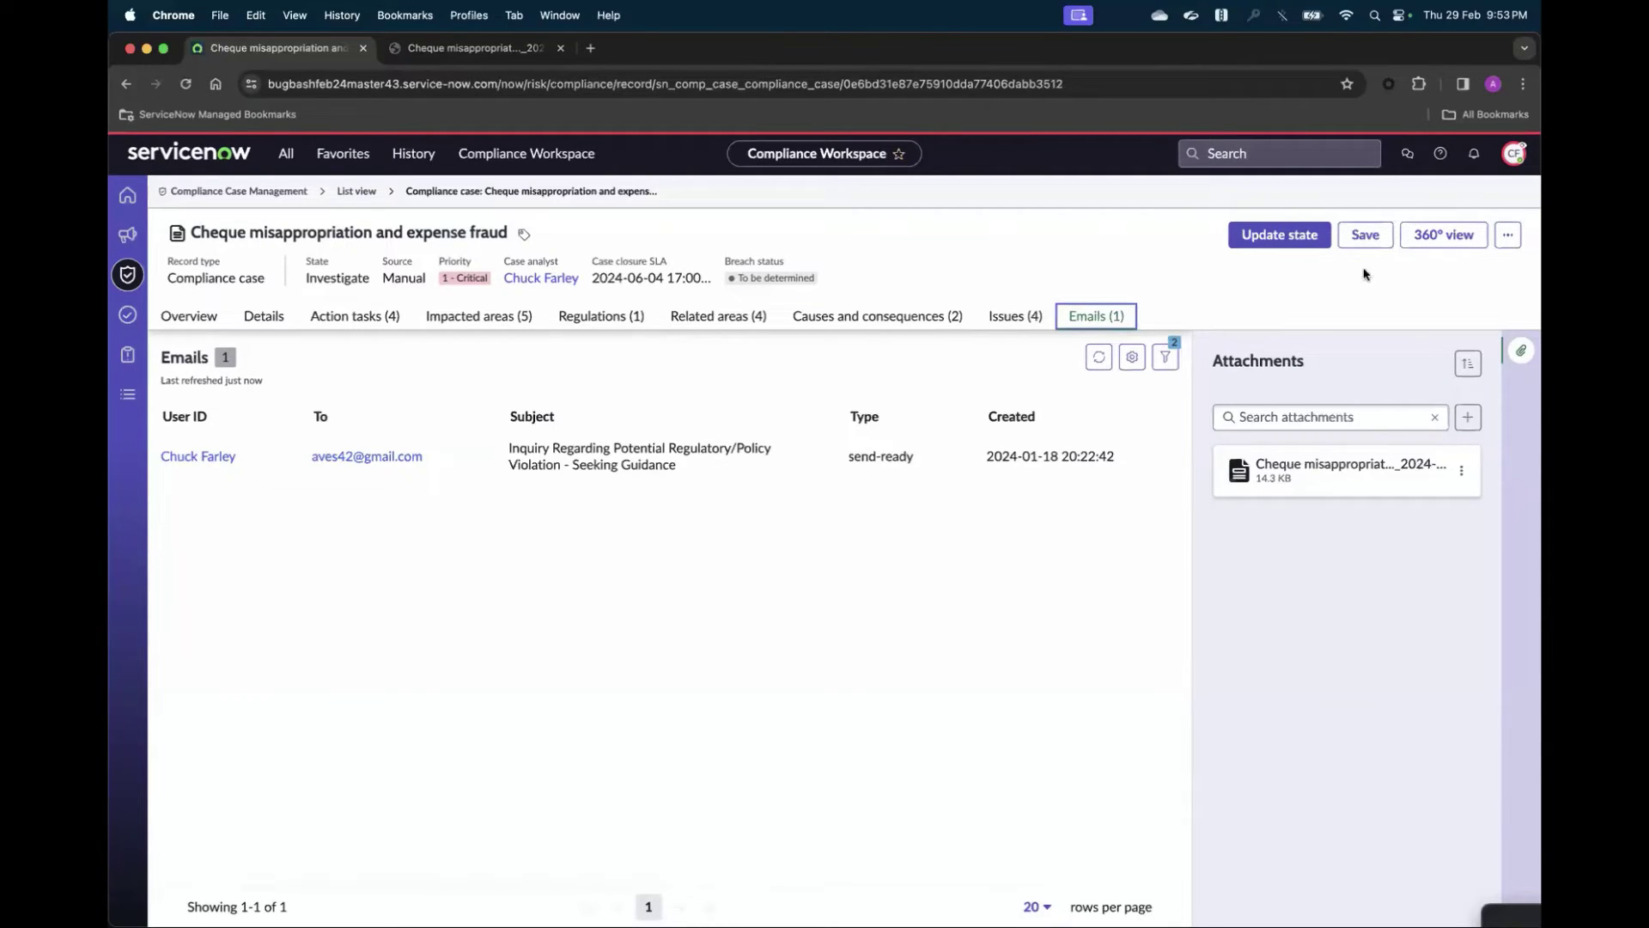
- Start a blank email draft from the Cheque misappropriation case's more-actions menu
{"action": "left_click", "coordinate": [1507, 241]}
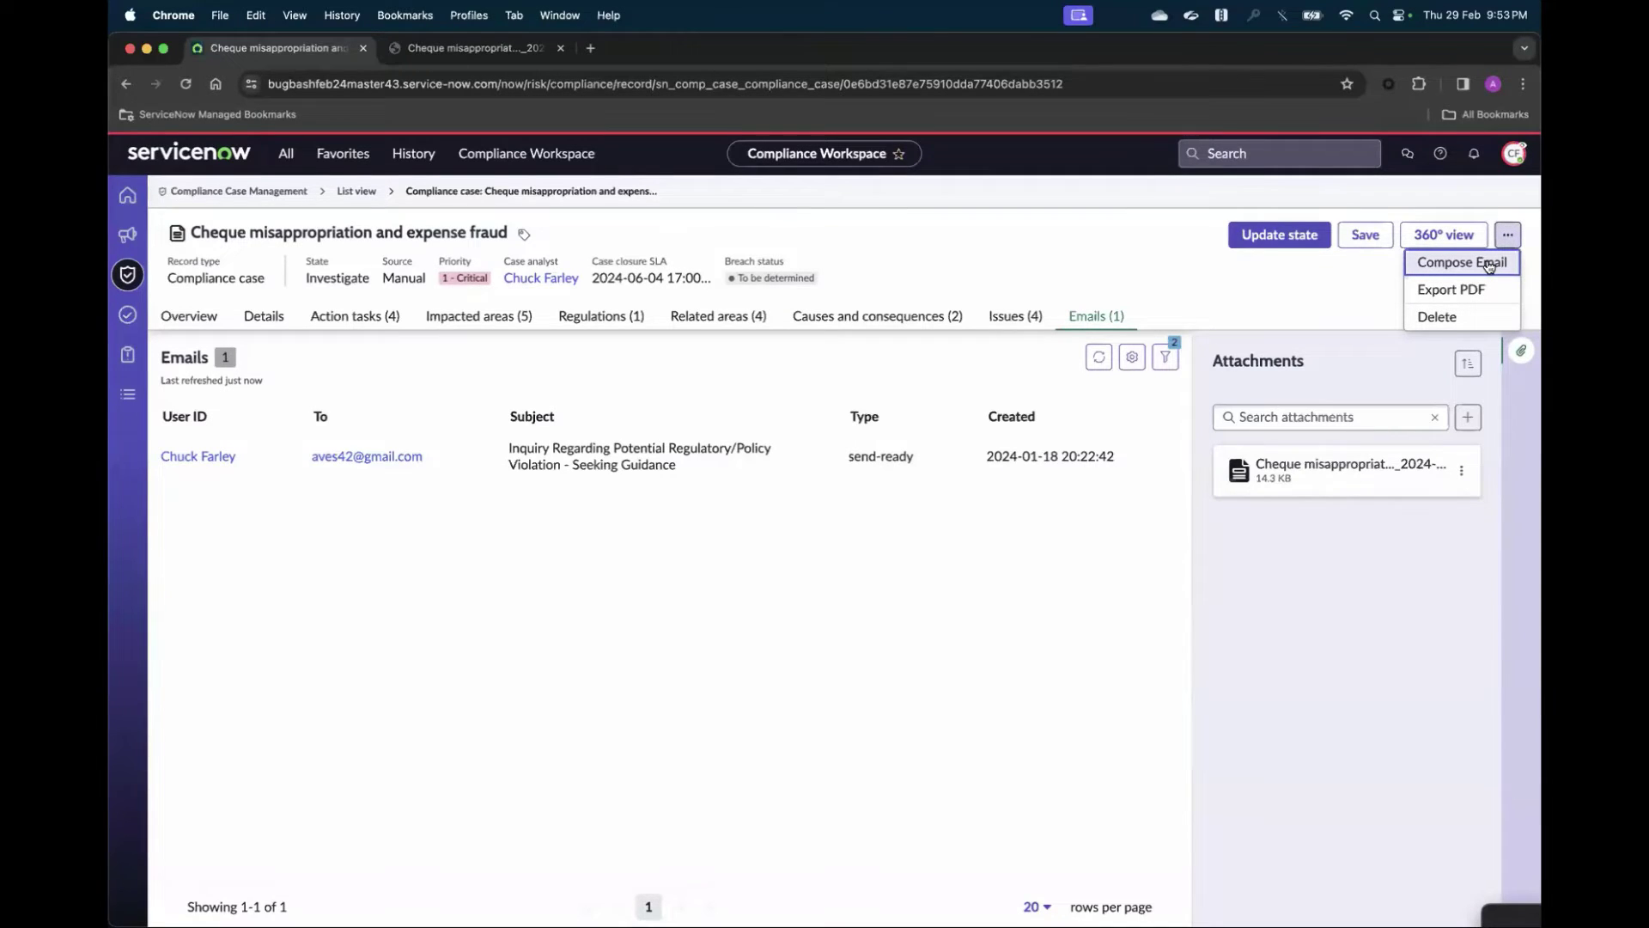
{"action": "left_click", "coordinate": [1488, 265]}
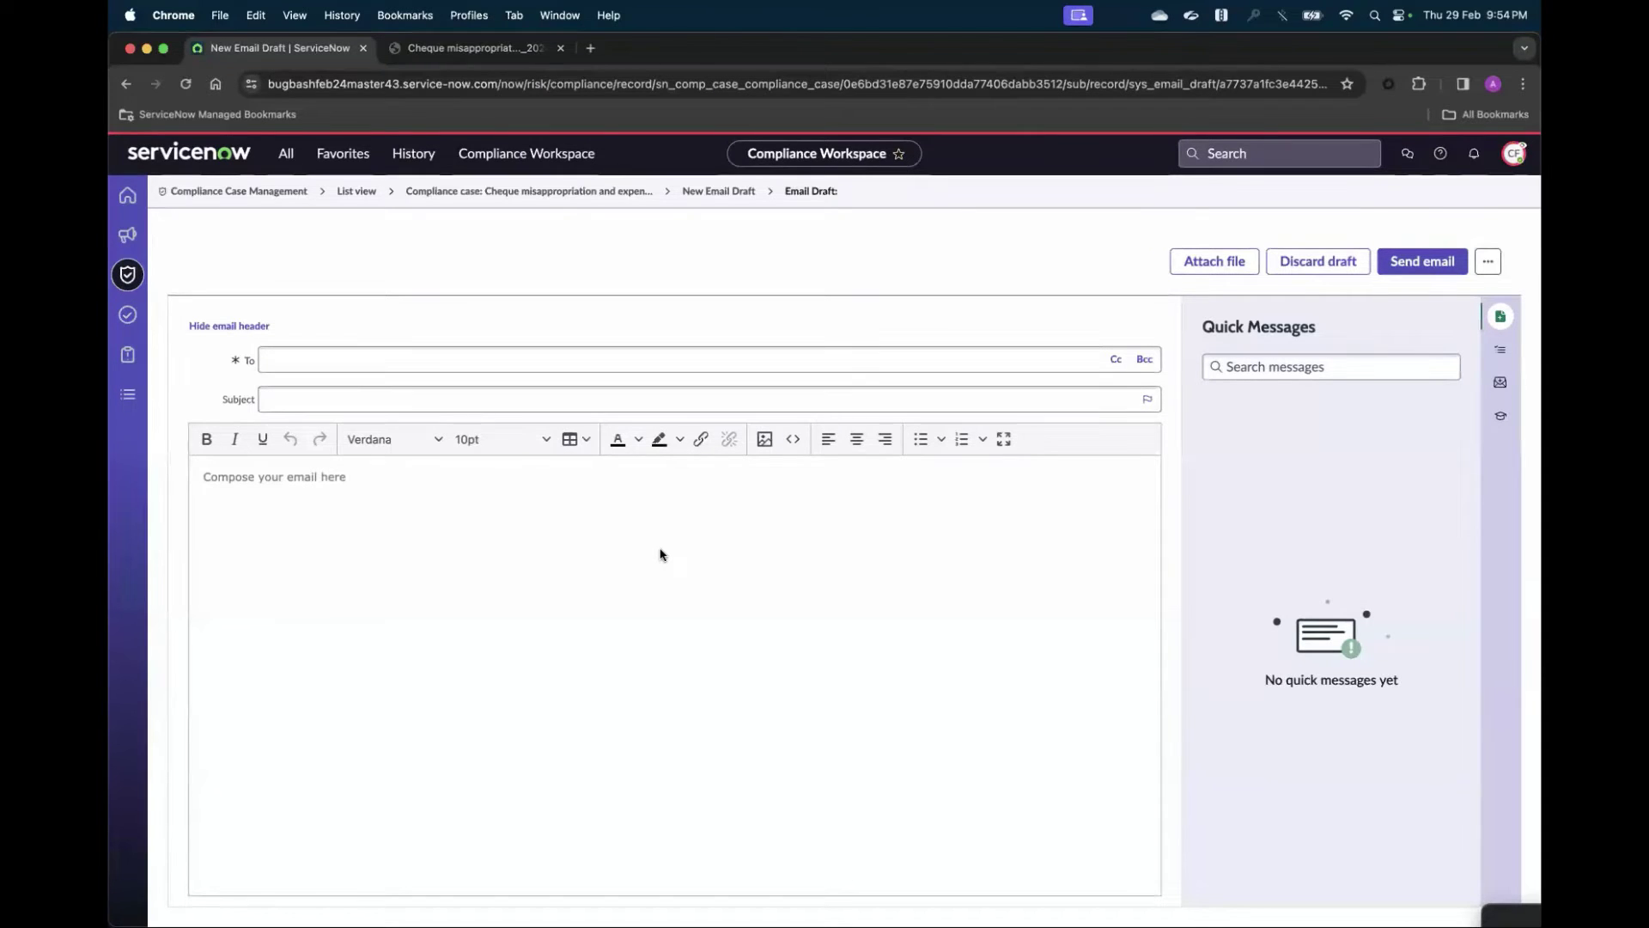
- Return to the Cheque misappropriation compliance case record via its breadcrumb link
{"action": "left_click", "coordinate": [598, 196]}
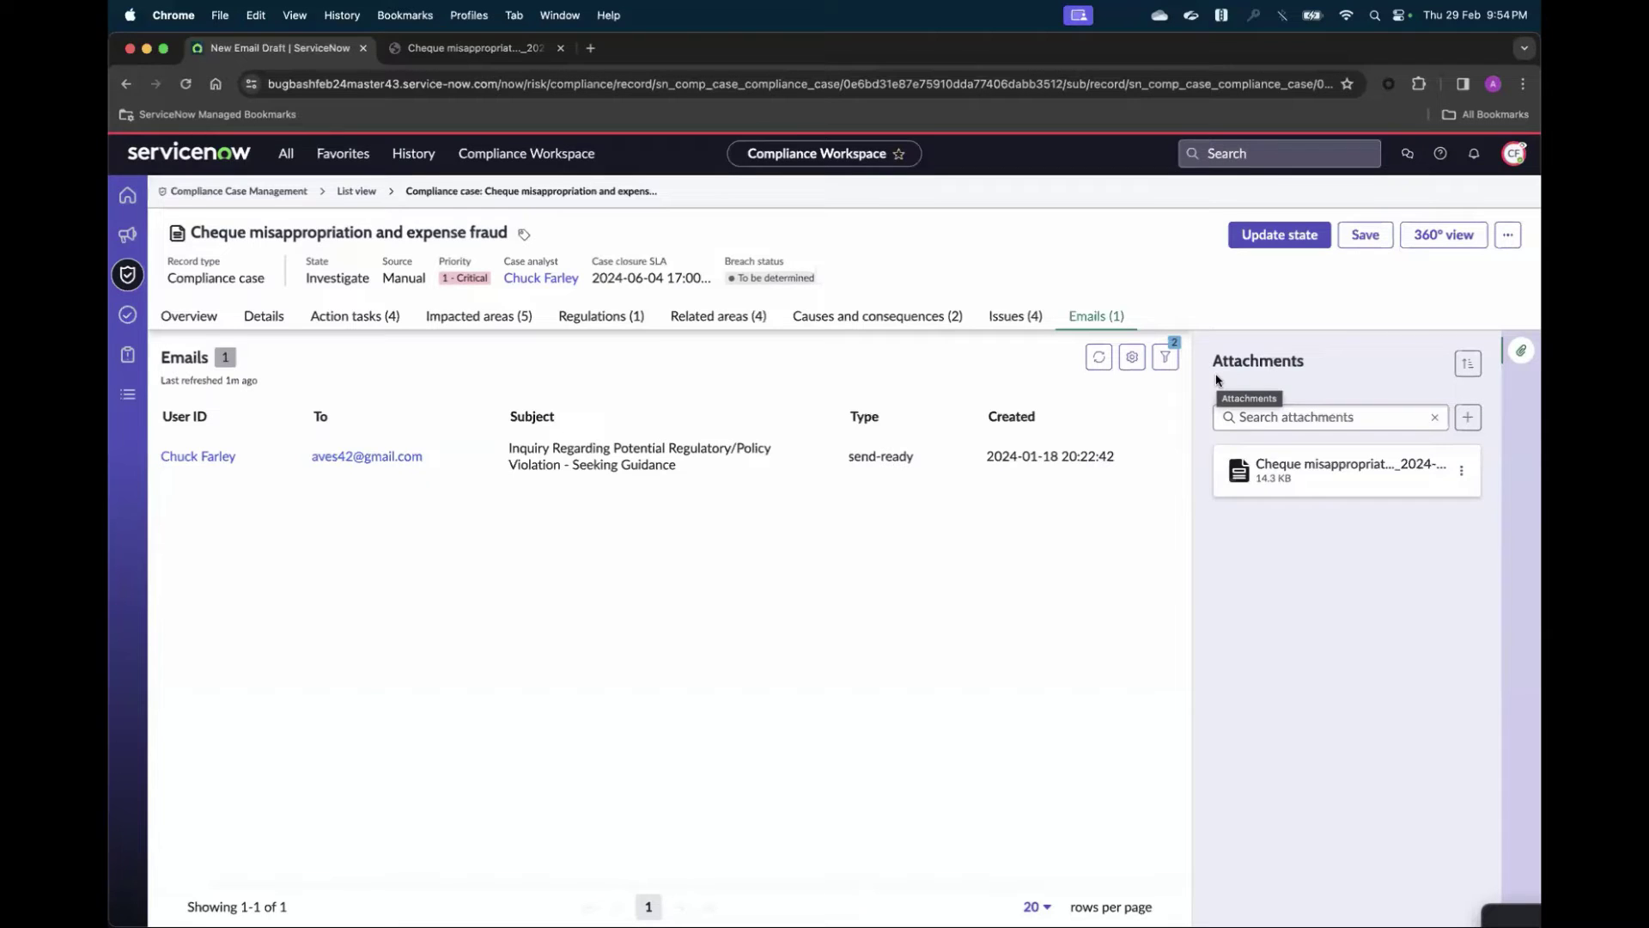
- Compose a fresh blank email for the cheque misappropriation case from more actions
{"action": "left_click", "coordinate": [1508, 236]}
{"action": "left_click", "coordinate": [1505, 259]}
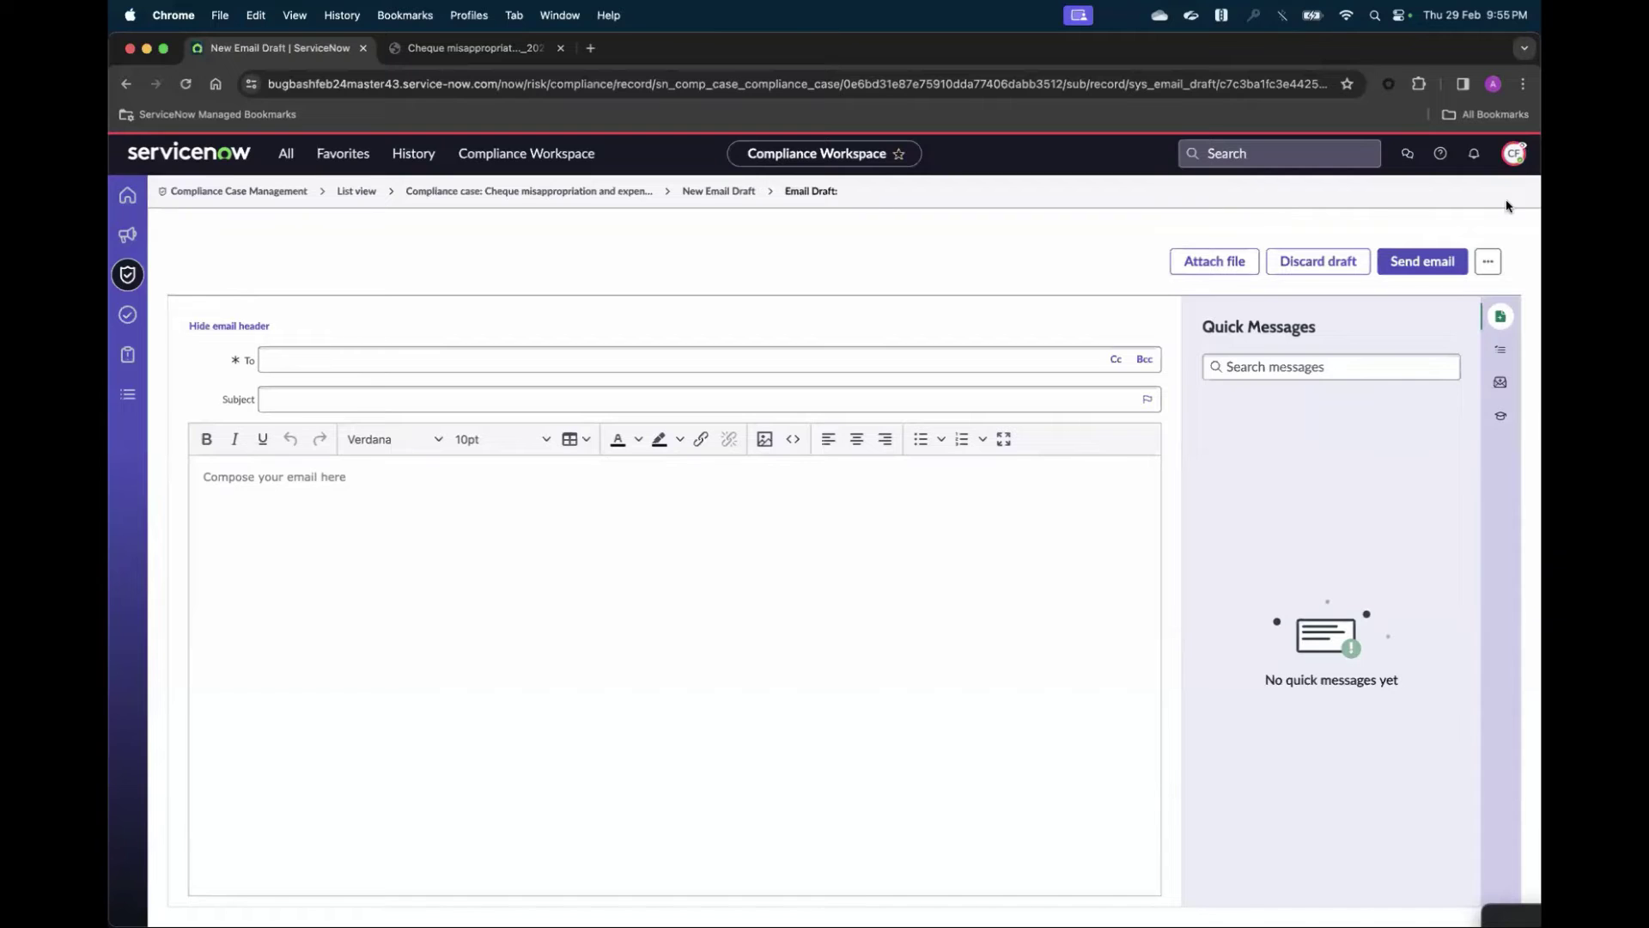
- Go back to the compliance case record showing the one send-ready inquiry email
{"action": "left_click", "coordinate": [624, 192]}
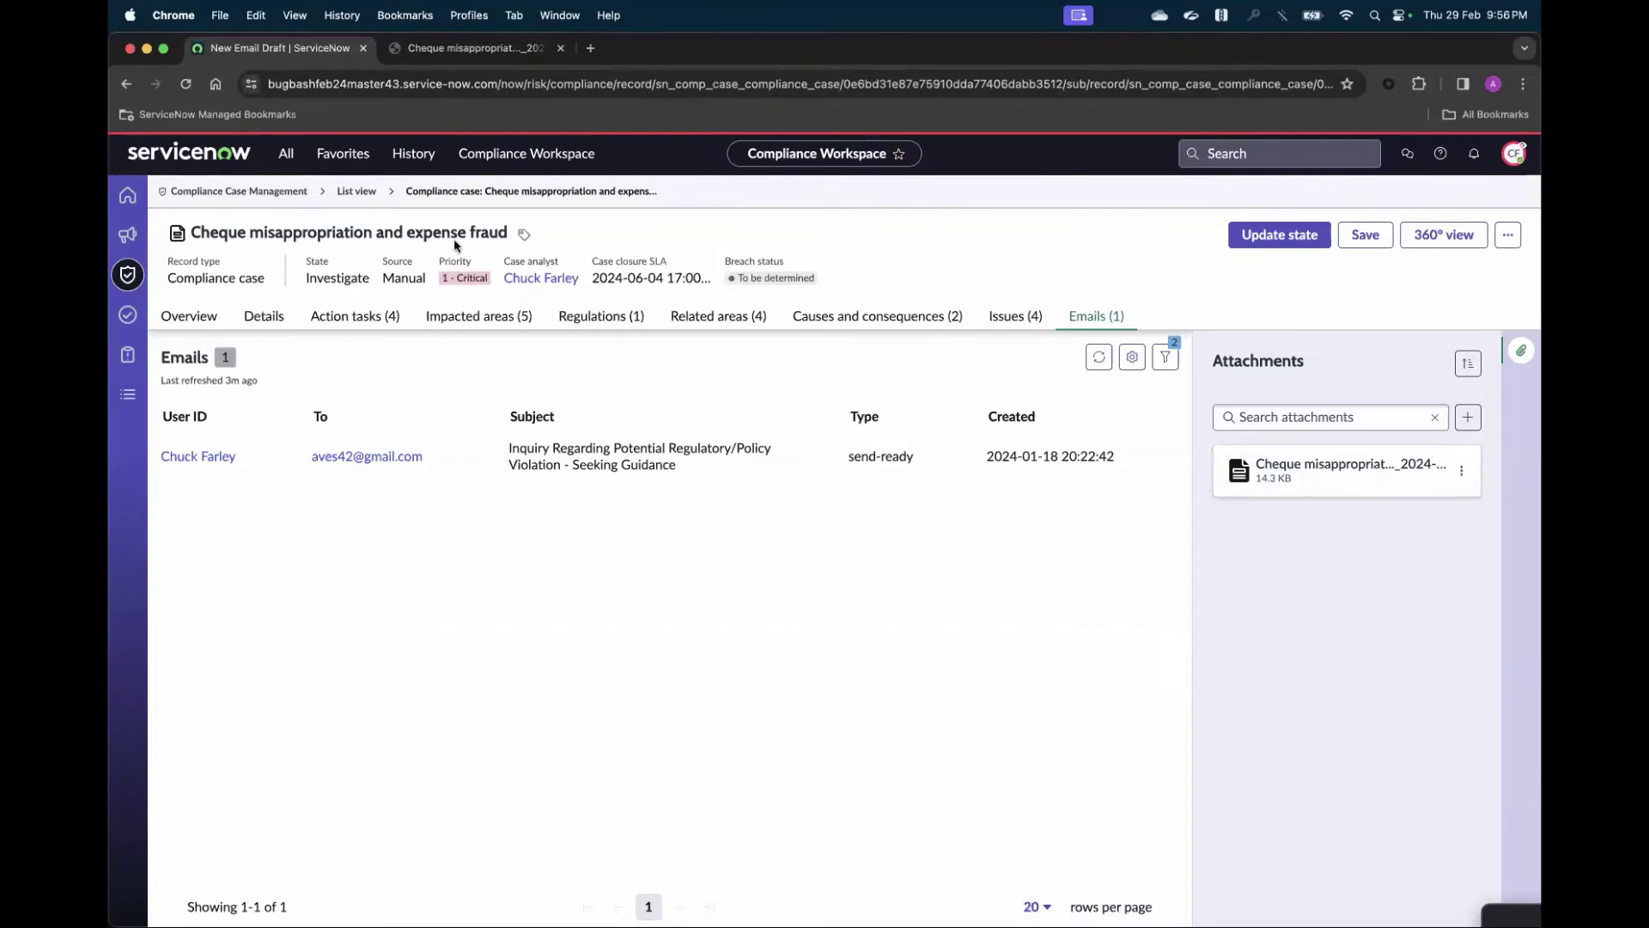
- Open the Compliance case record type from Case types, filtering the navigator by 'type'
{"action": "left_click", "coordinate": [286, 161]}
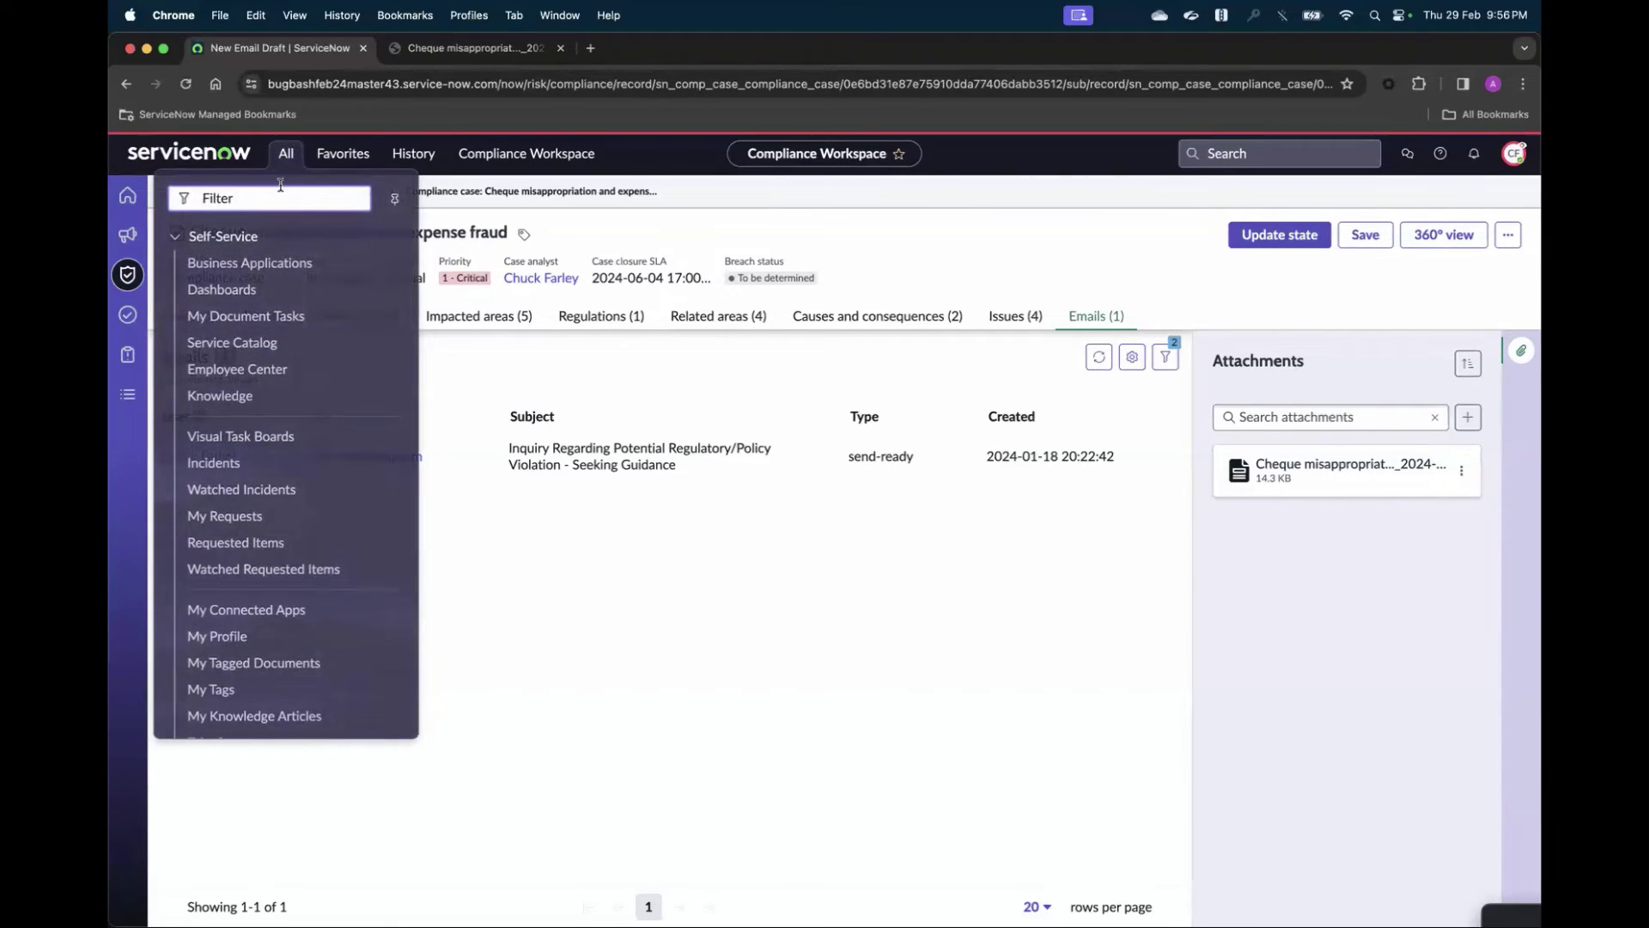
{"action": "type", "text": "type"}
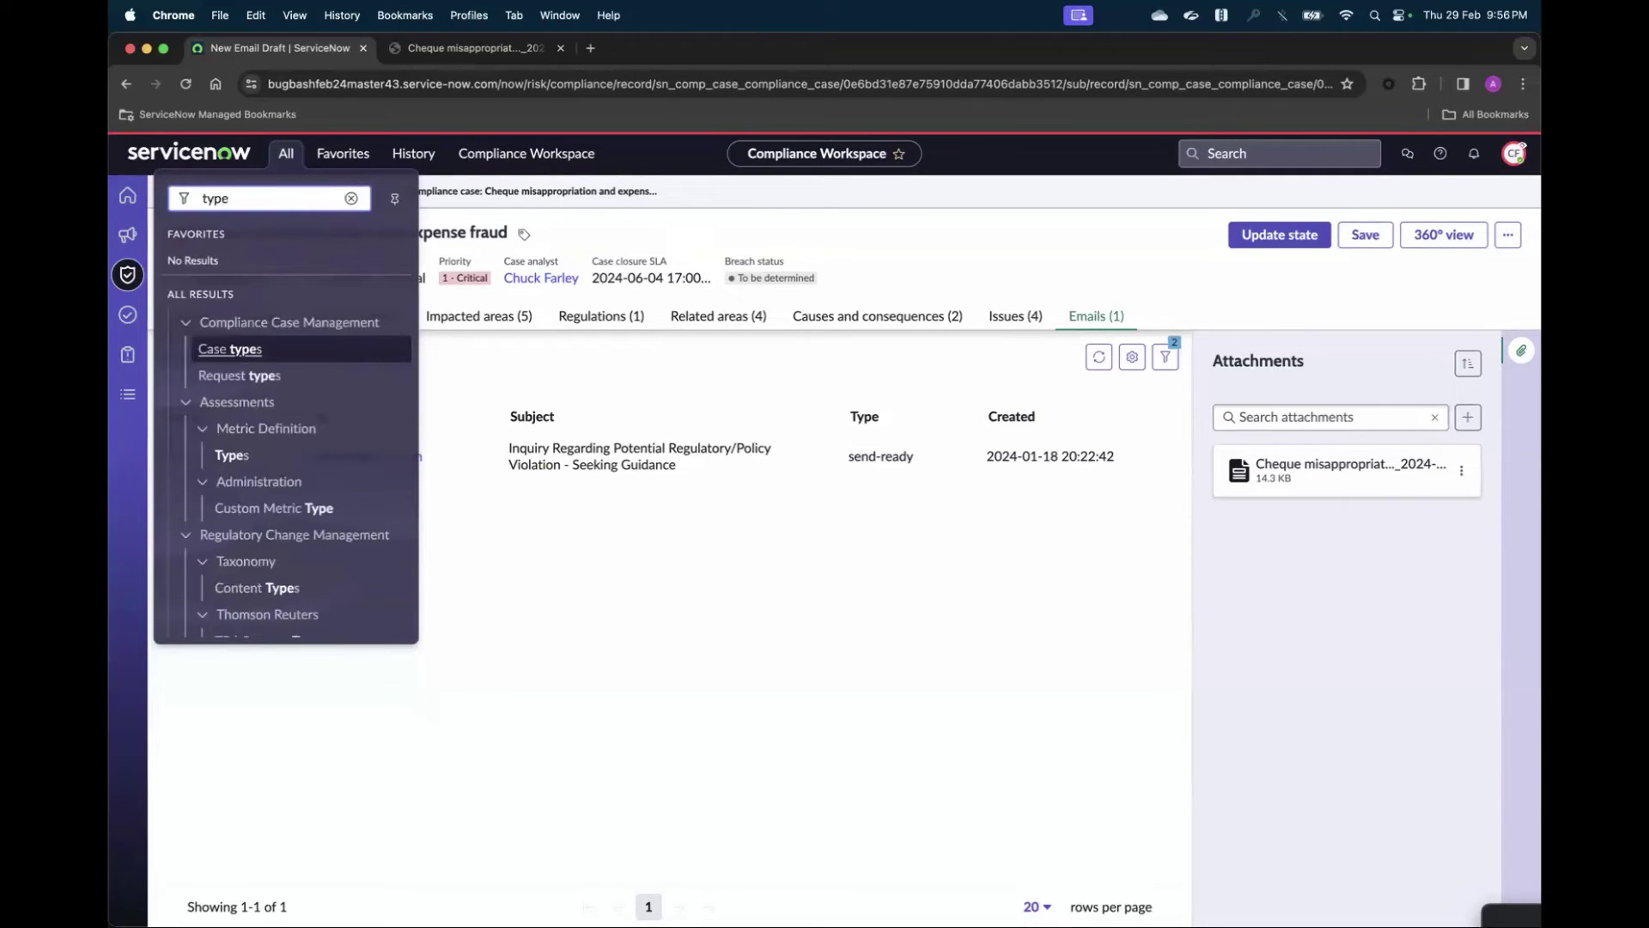
{"action": "left_click", "coordinate": [231, 350]}
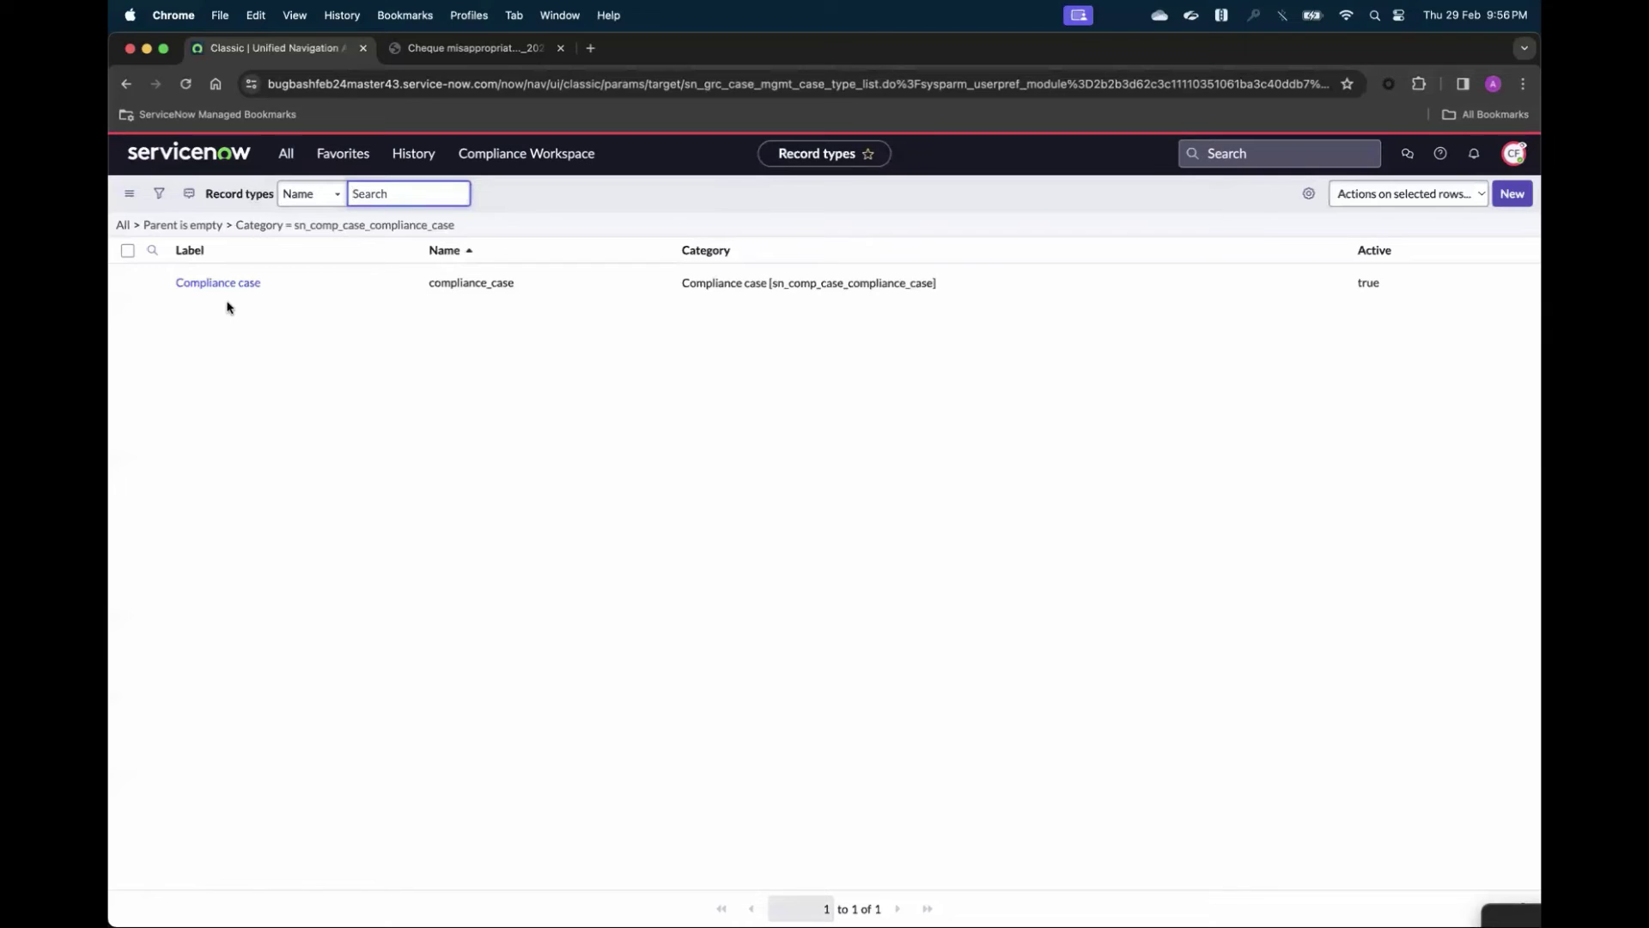
{"action": "left_click", "coordinate": [228, 282]}
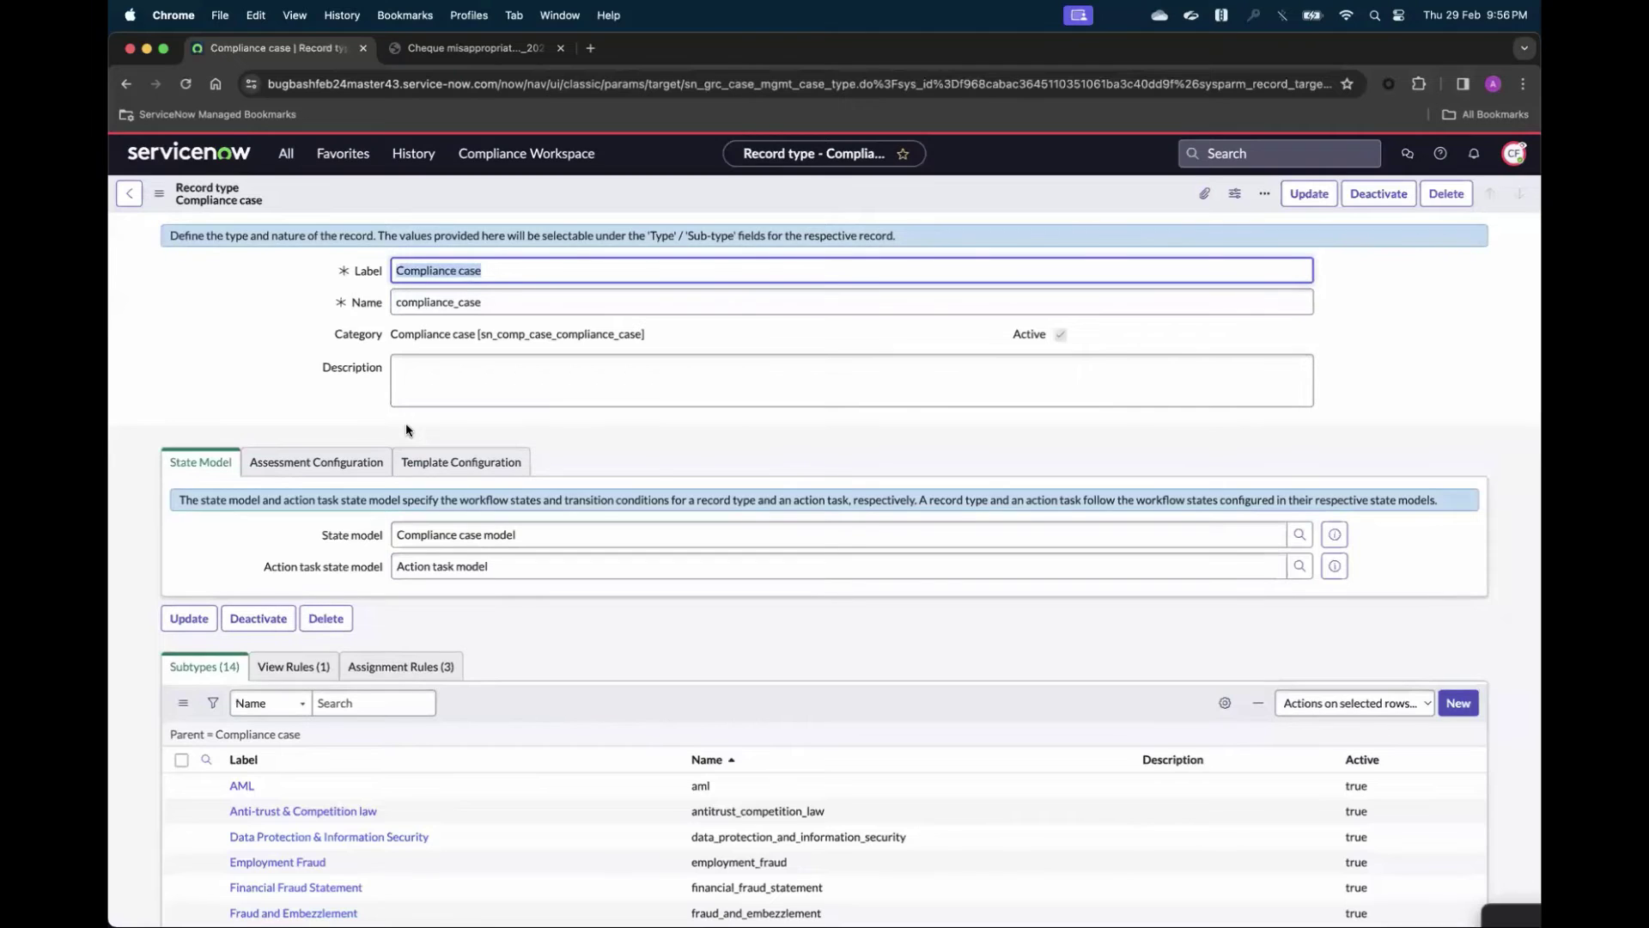
- Review the record type's subtypes, template and assessment settings, then return to Compliance Workspace home
{"action": "scroll", "coordinate": [406, 430], "scroll_direction": "down", "scroll_amount": 2}
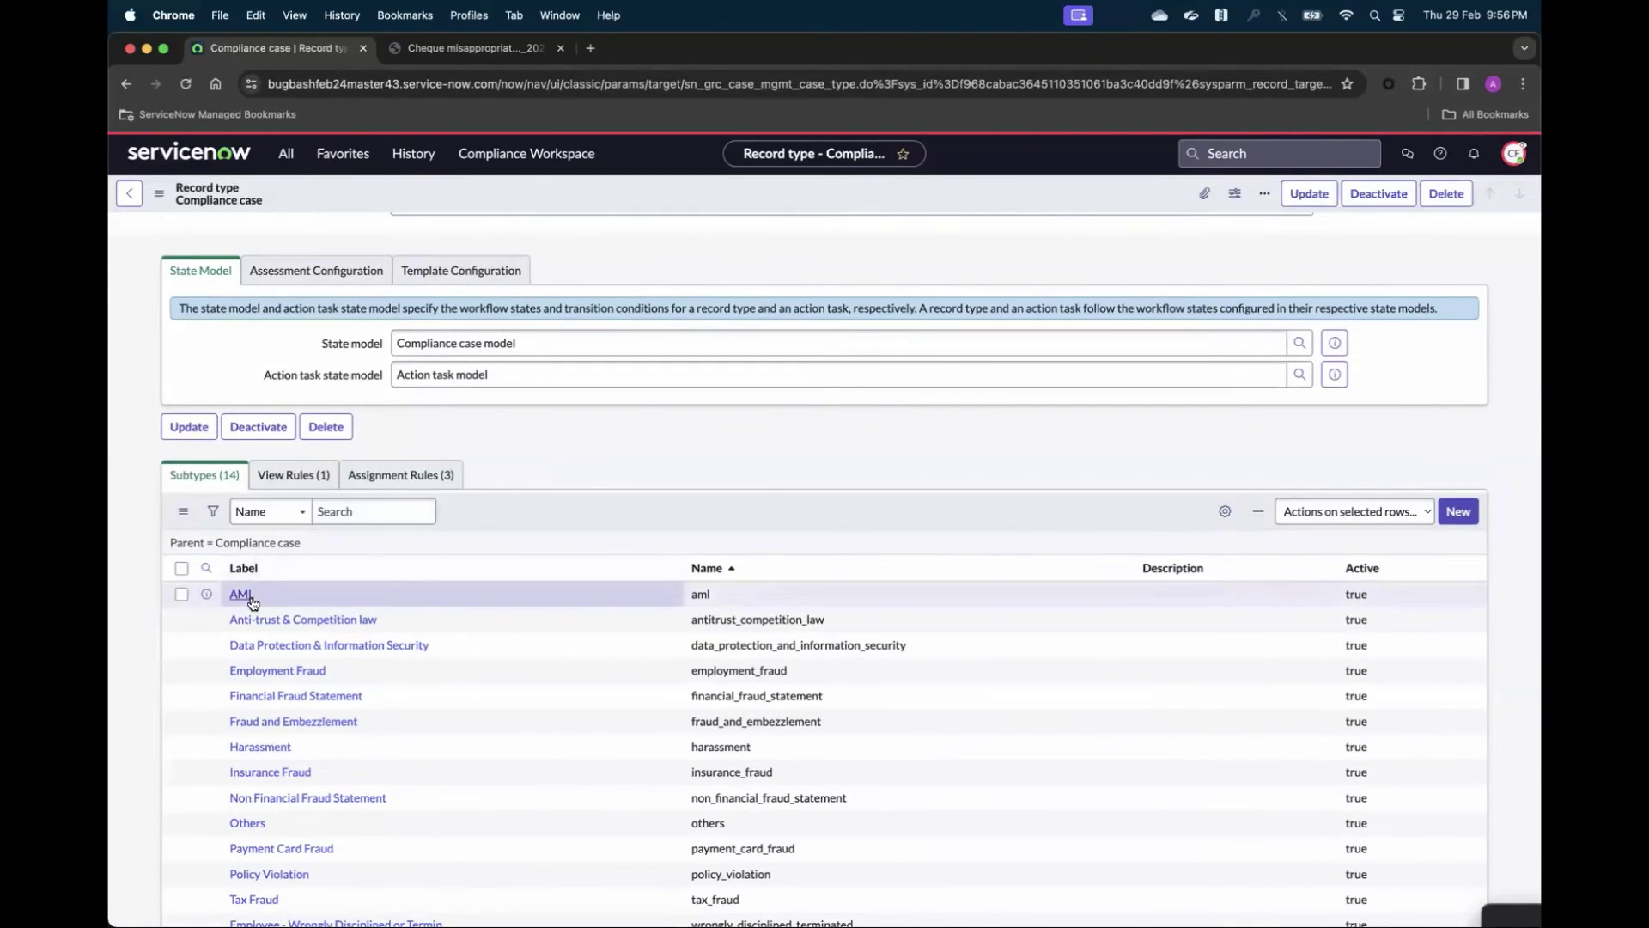
{"action": "scroll", "coordinate": [446, 818], "scroll_direction": "down", "scroll_amount": 2}
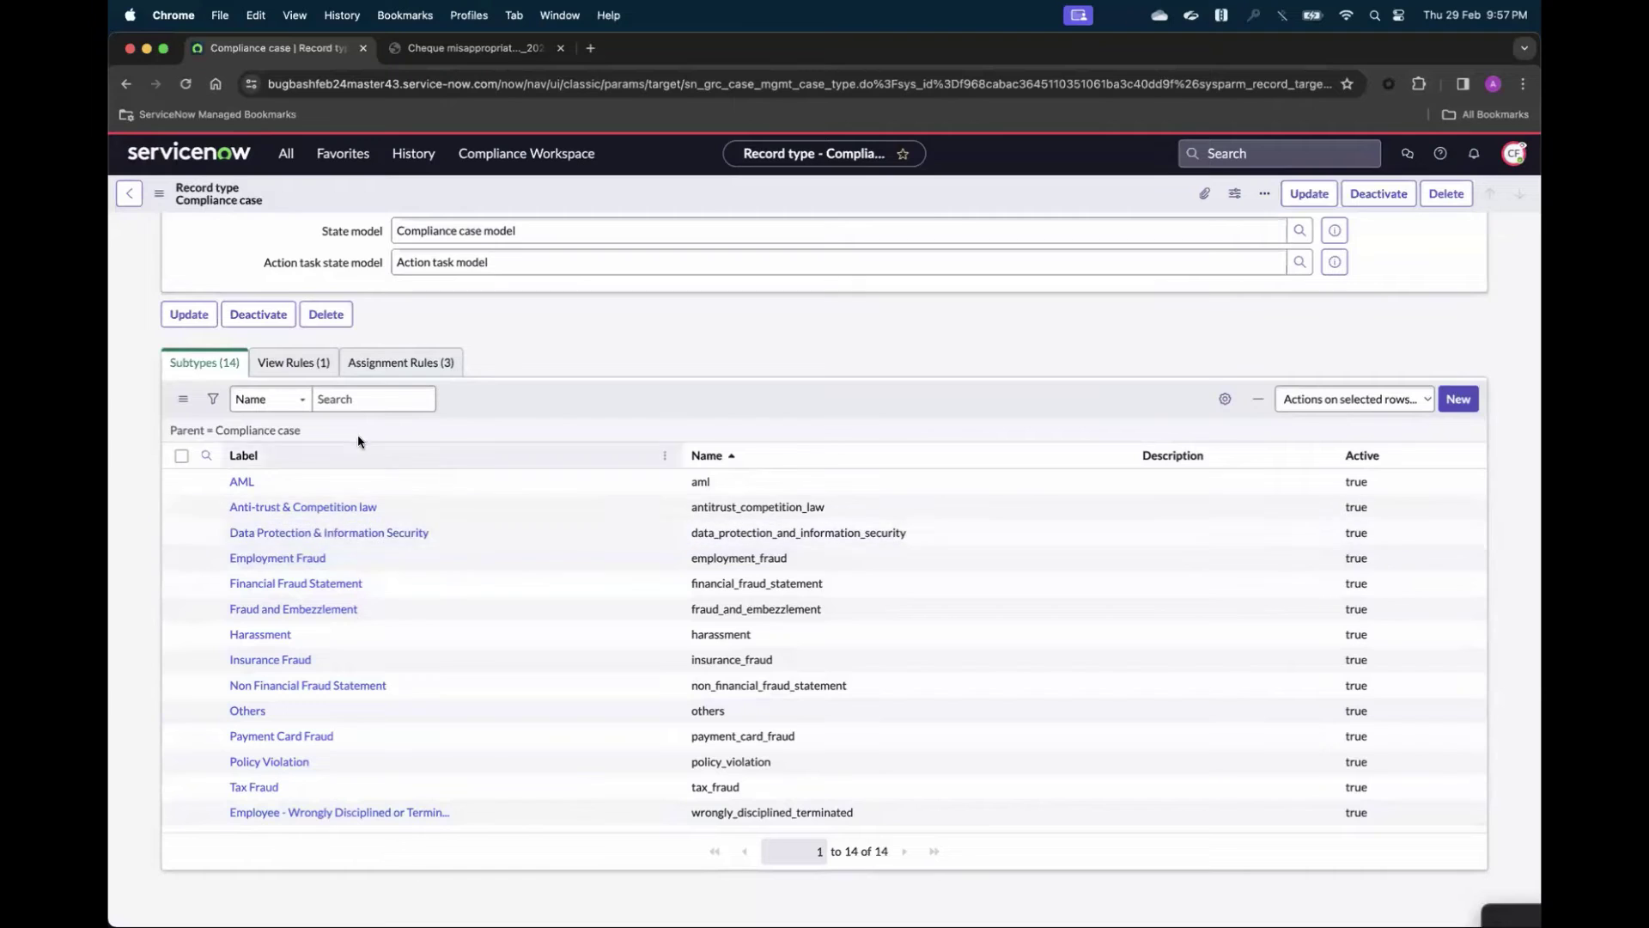
{"action": "scroll", "coordinate": [361, 435], "scroll_direction": "up", "scroll_amount": 1}
{"action": "scroll", "coordinate": [378, 438], "scroll_direction": "up", "scroll_amount": 2}
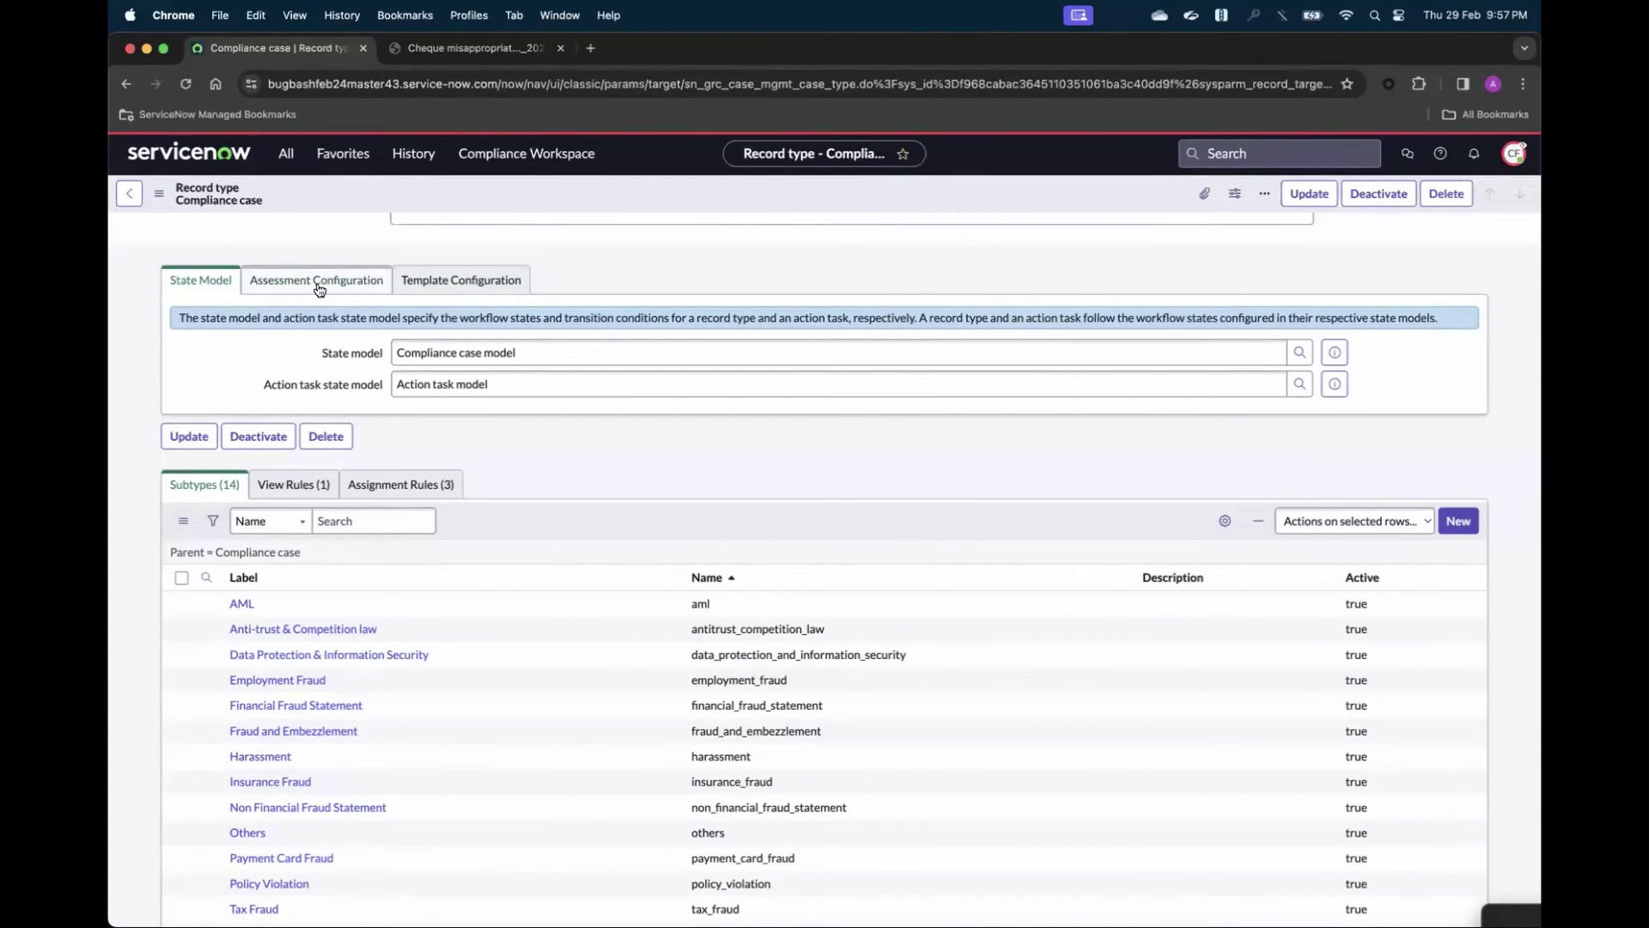
{"action": "scroll", "coordinate": [320, 290], "scroll_direction": "up", "scroll_amount": 3}
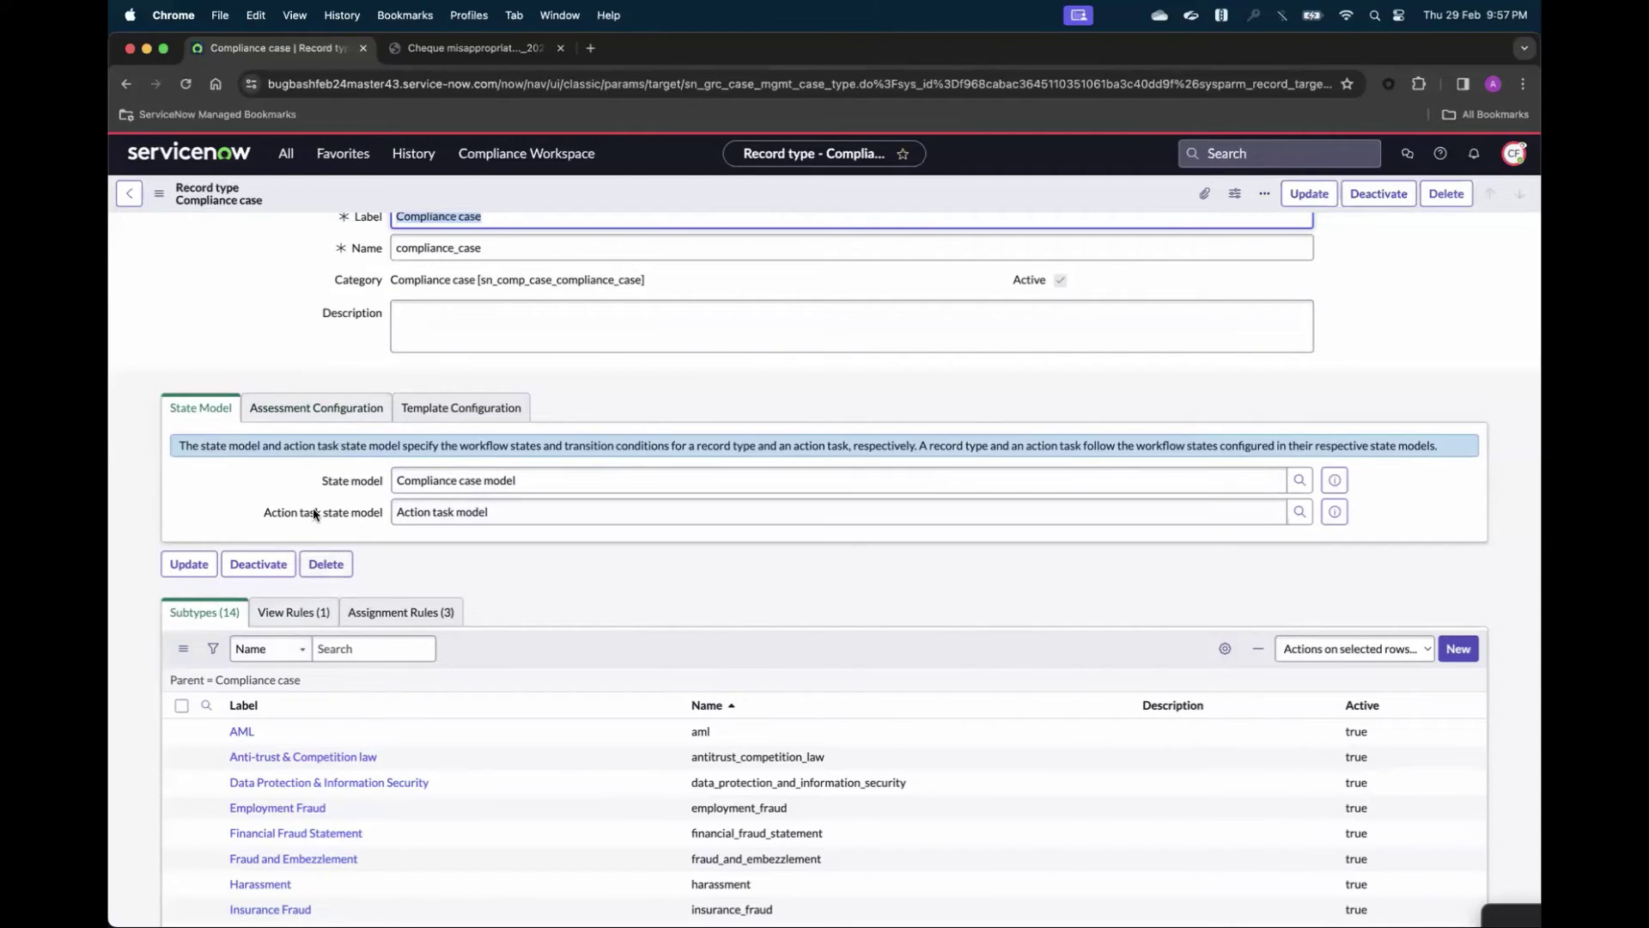
{"action": "left_click", "coordinate": [444, 416]}
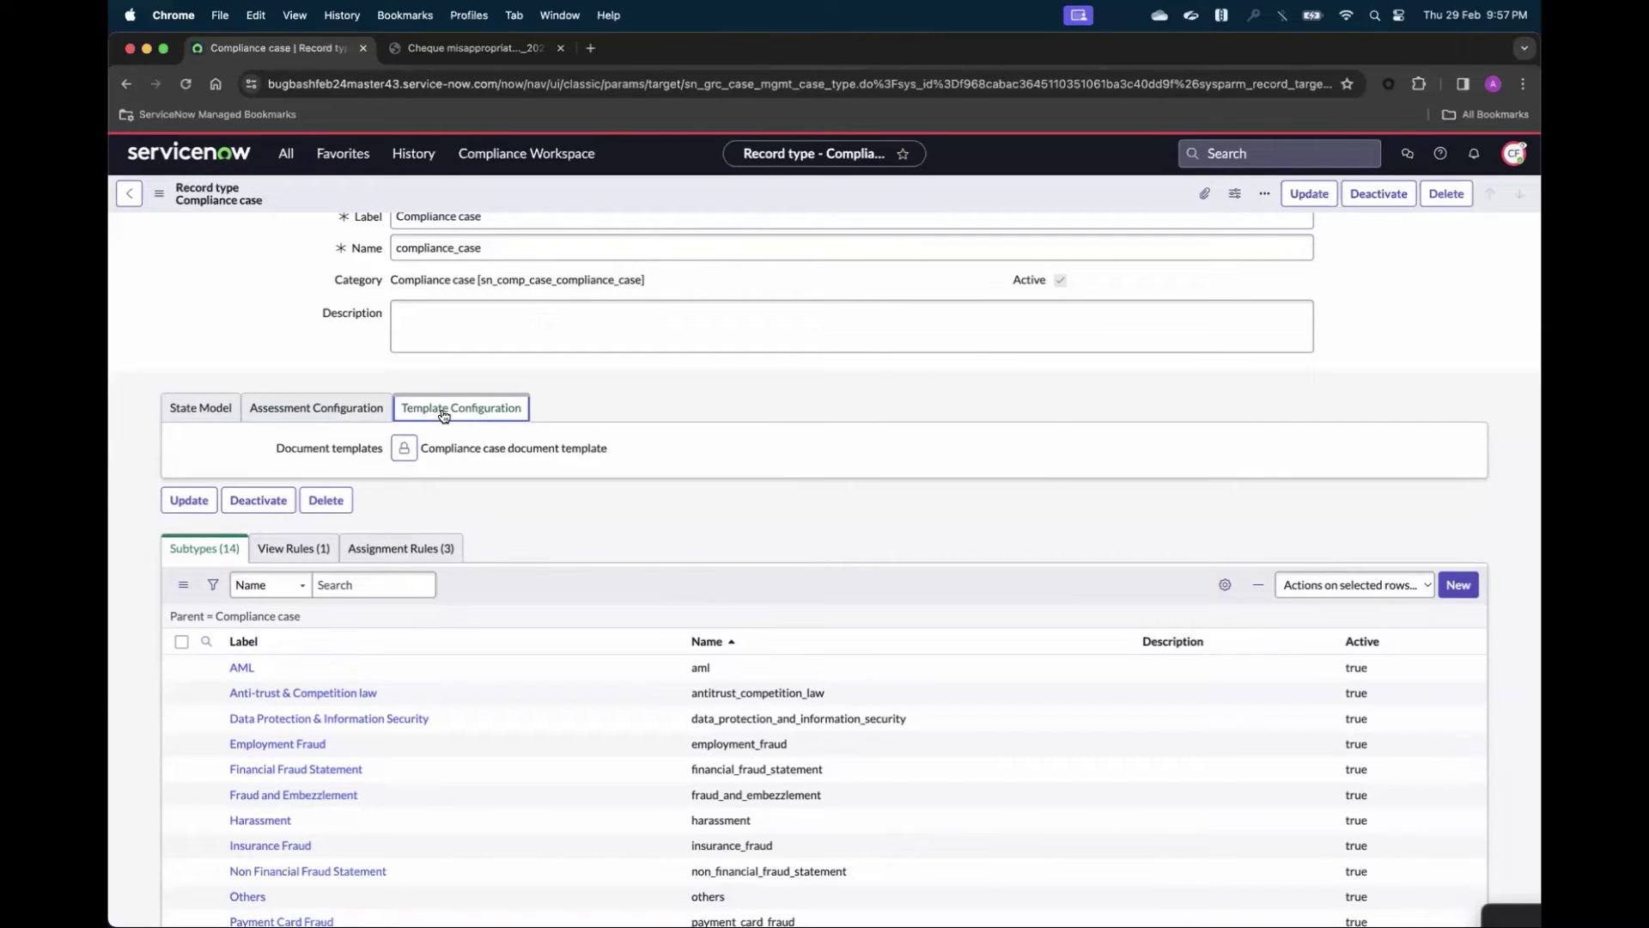
{"action": "left_click", "coordinate": [317, 410]}
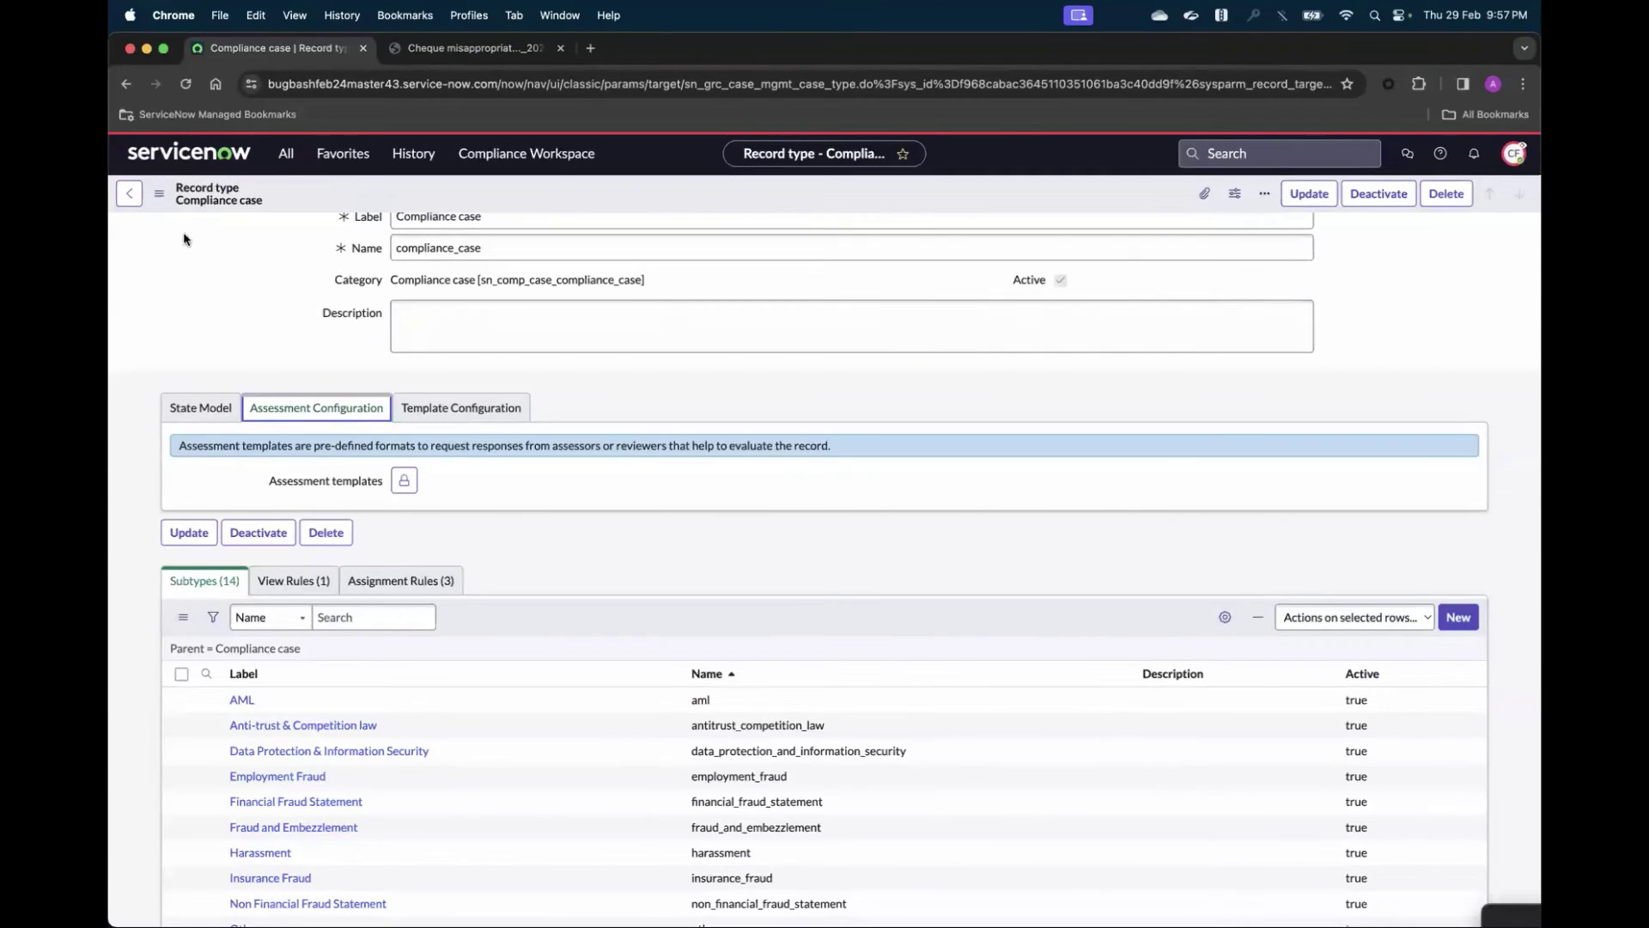
{"action": "left_click", "coordinate": [526, 155]}
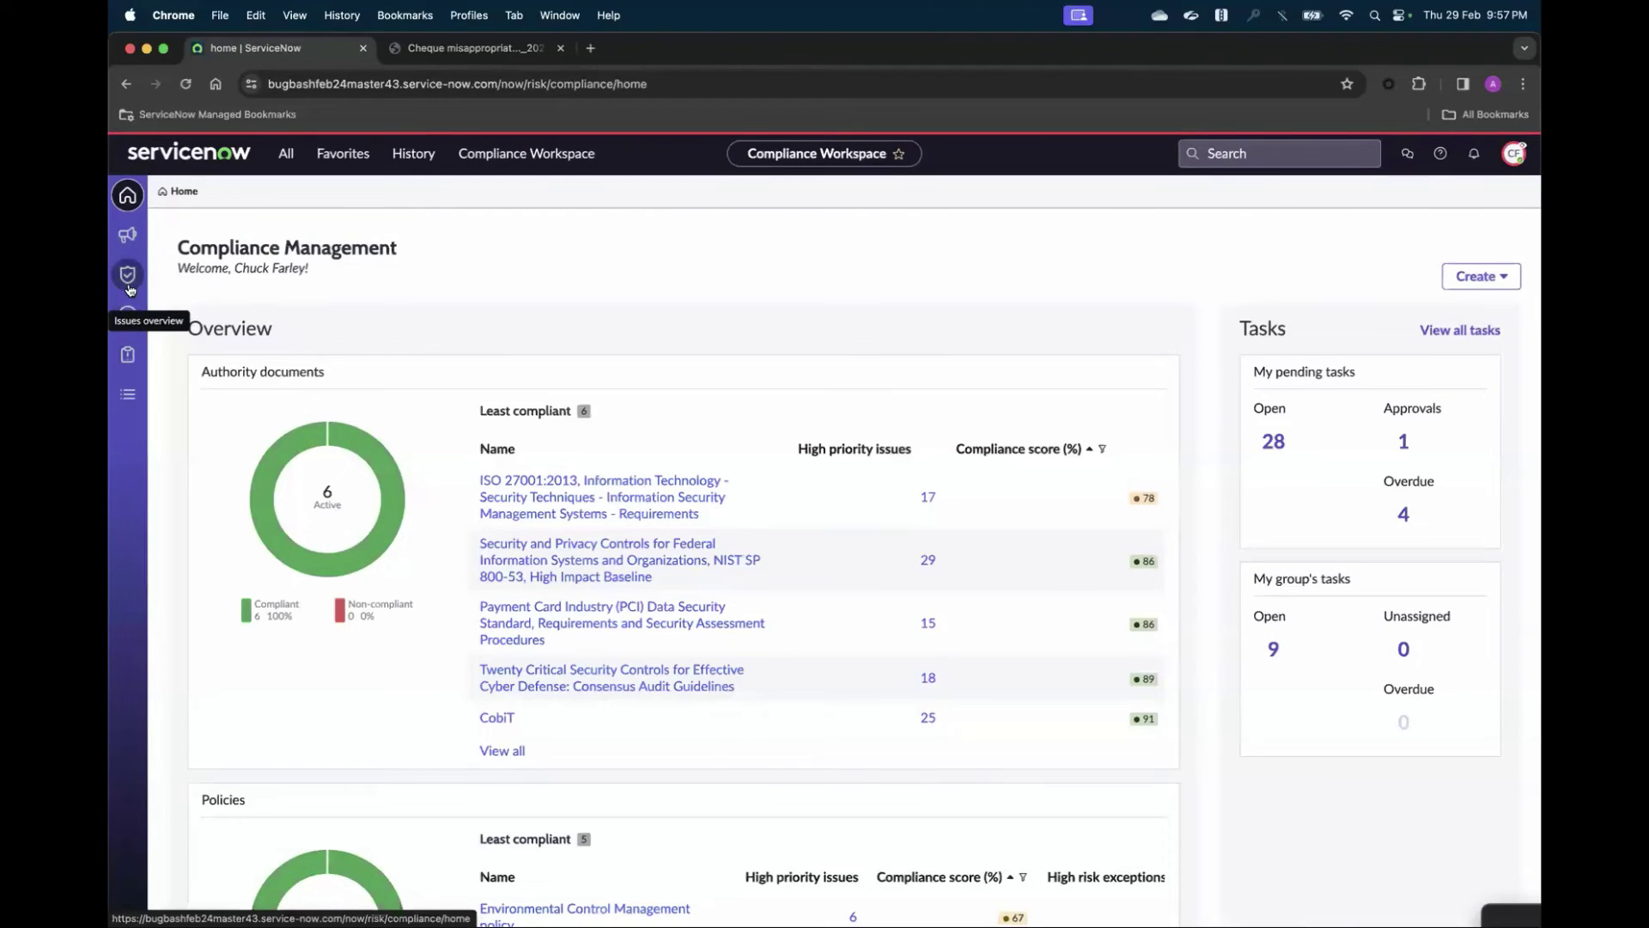
- List the 185 unassigned regulatory alerts from Regulatory Change Management's record lists
{"action": "left_click", "coordinate": [128, 235]}
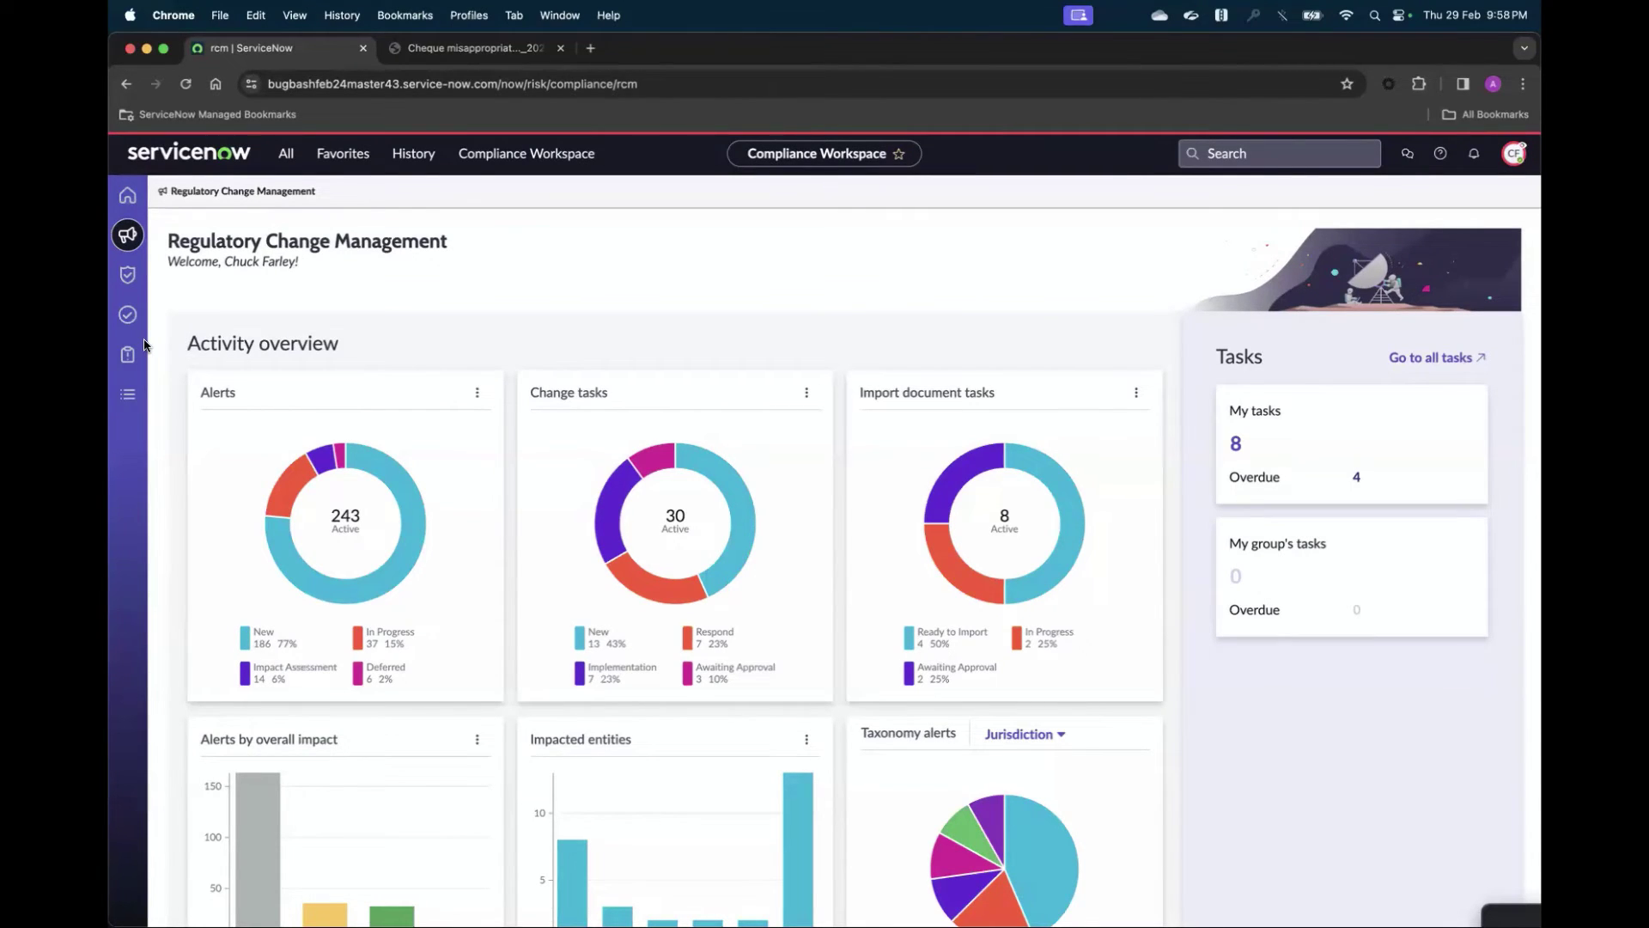
{"action": "left_click", "coordinate": [133, 401]}
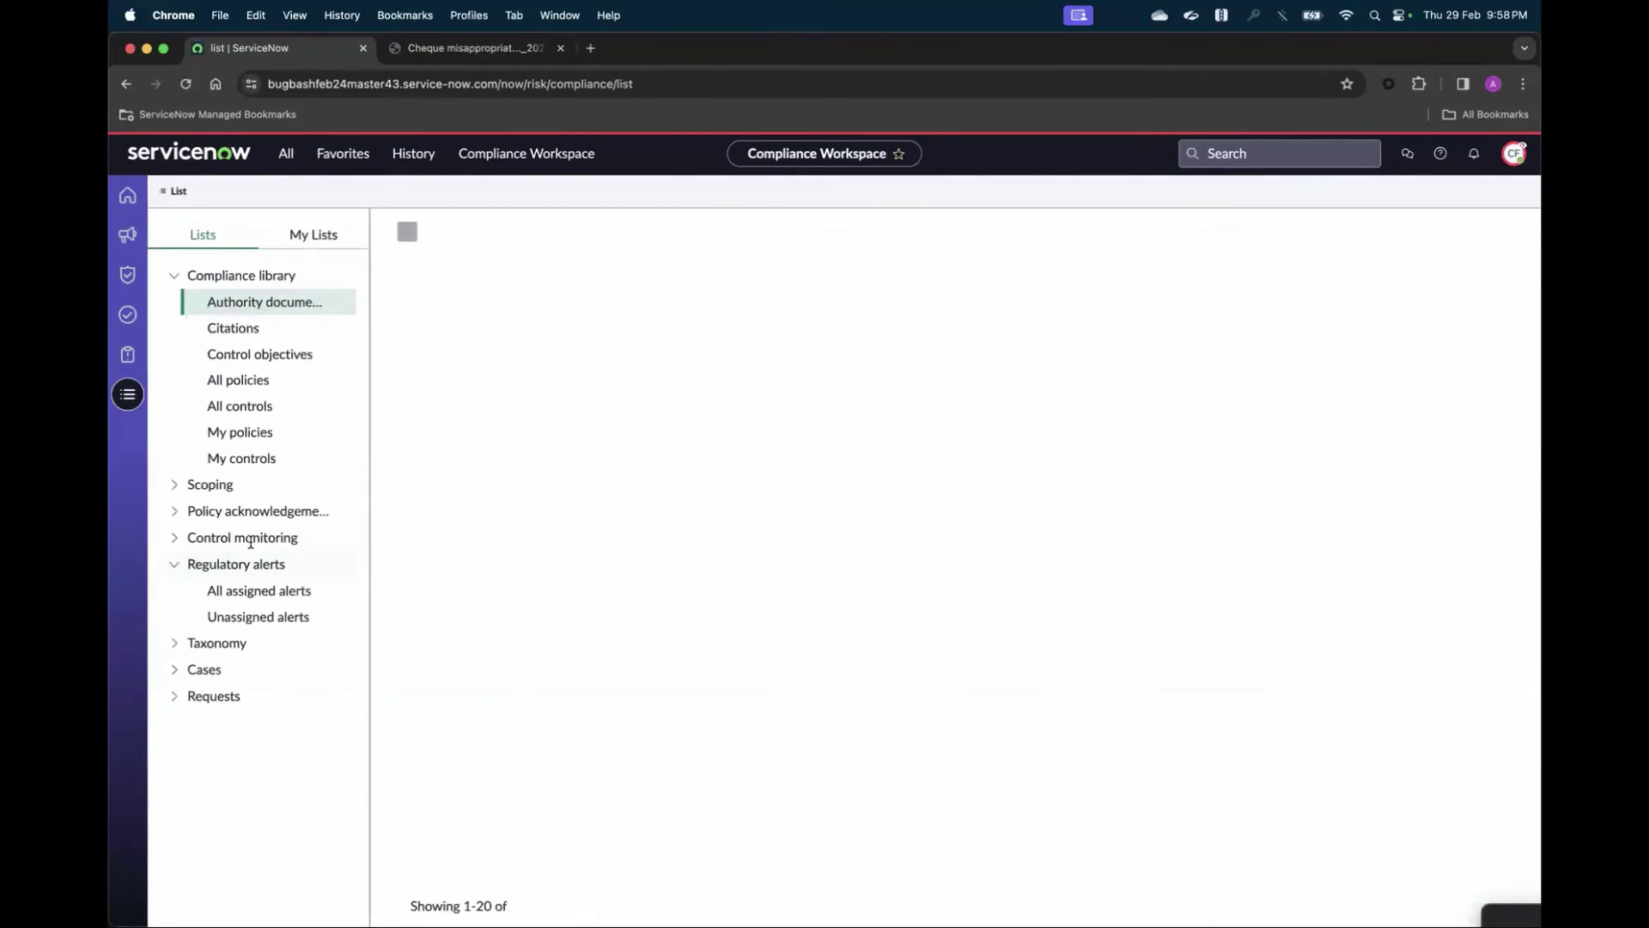
{"action": "left_click", "coordinate": [288, 615]}
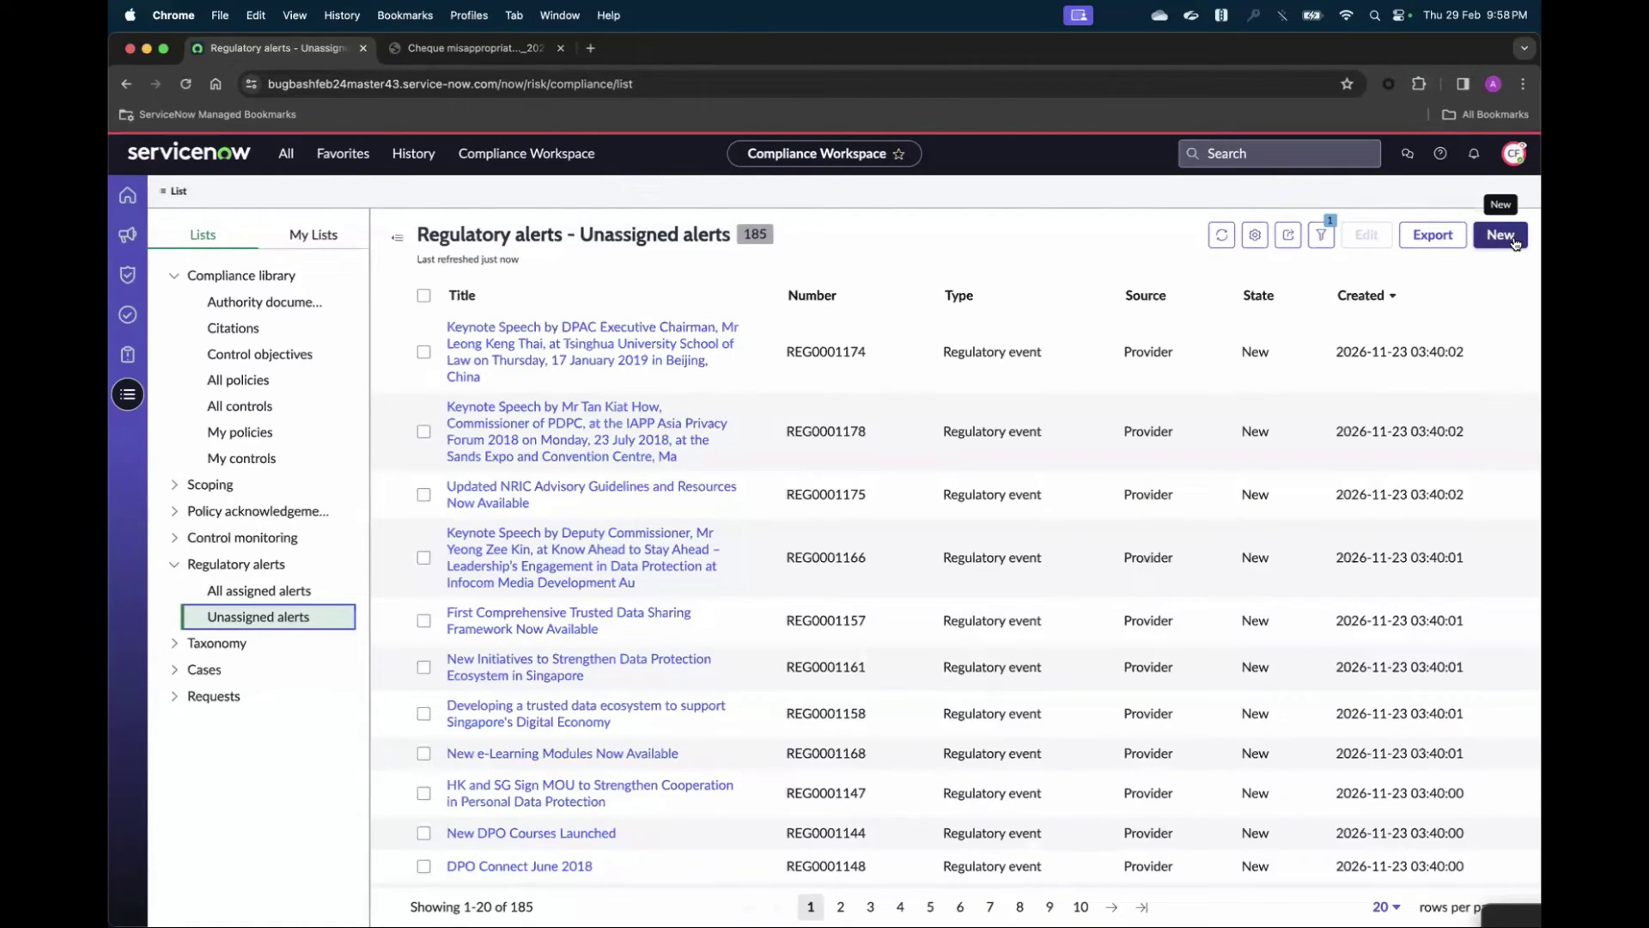
- Create a new Regulatory alert record with Source Manual and Type Regulatory event
{"action": "left_click", "coordinate": [1501, 235]}
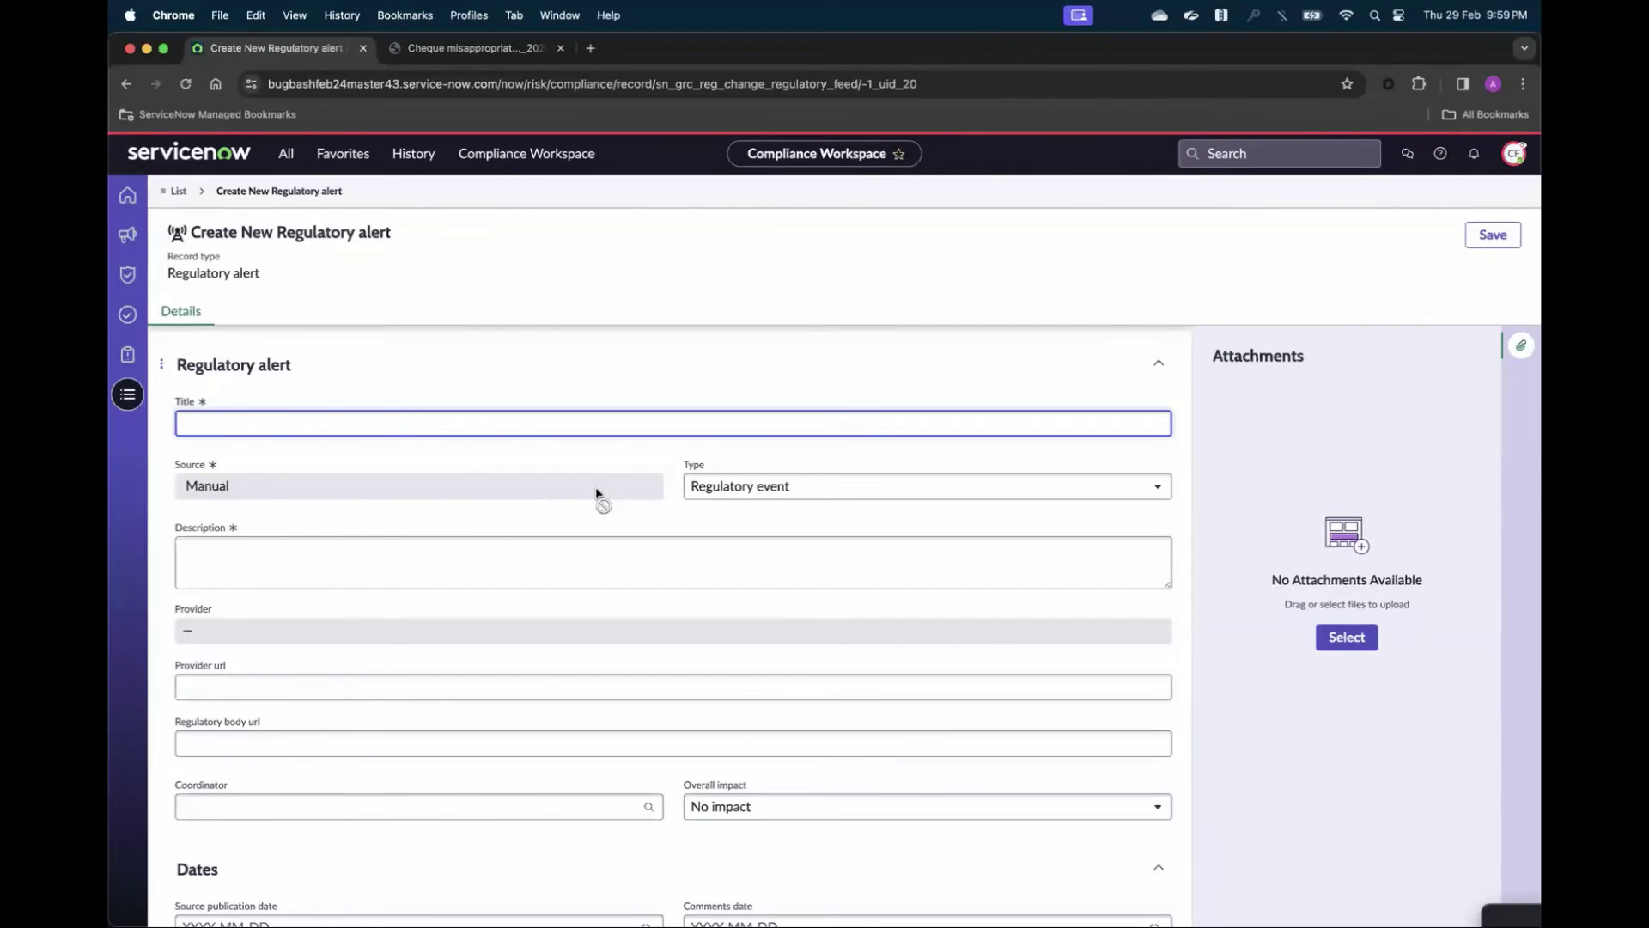
{"action": "mouse_move", "coordinate": [893, 893]}
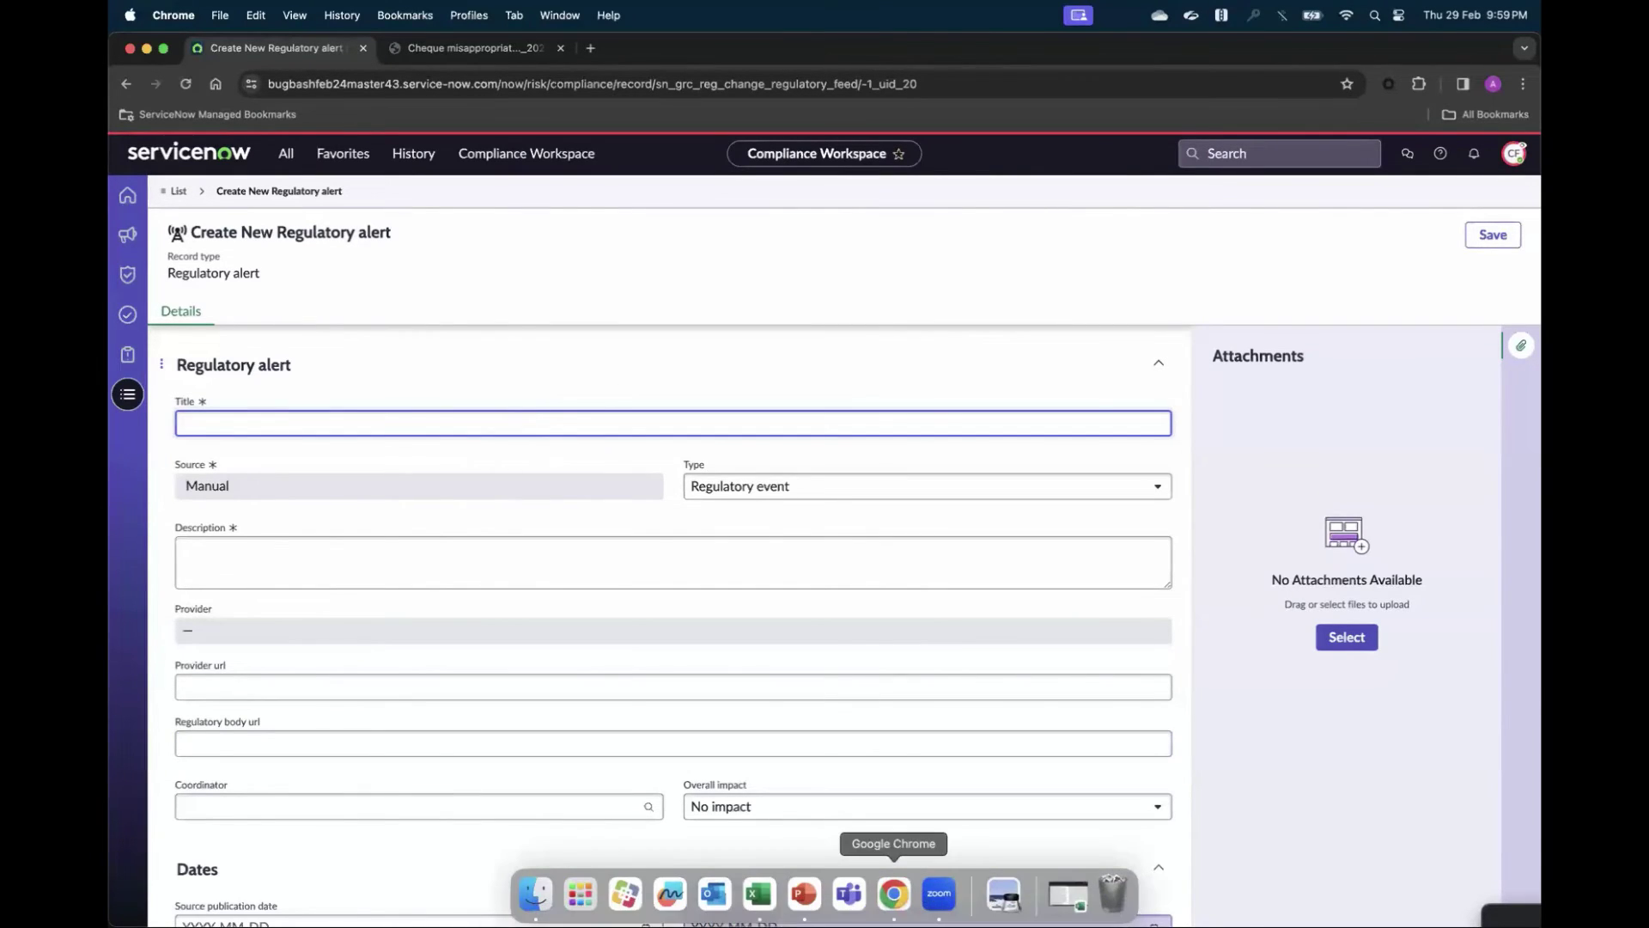
{"action": "left_click", "coordinate": [758, 893]}
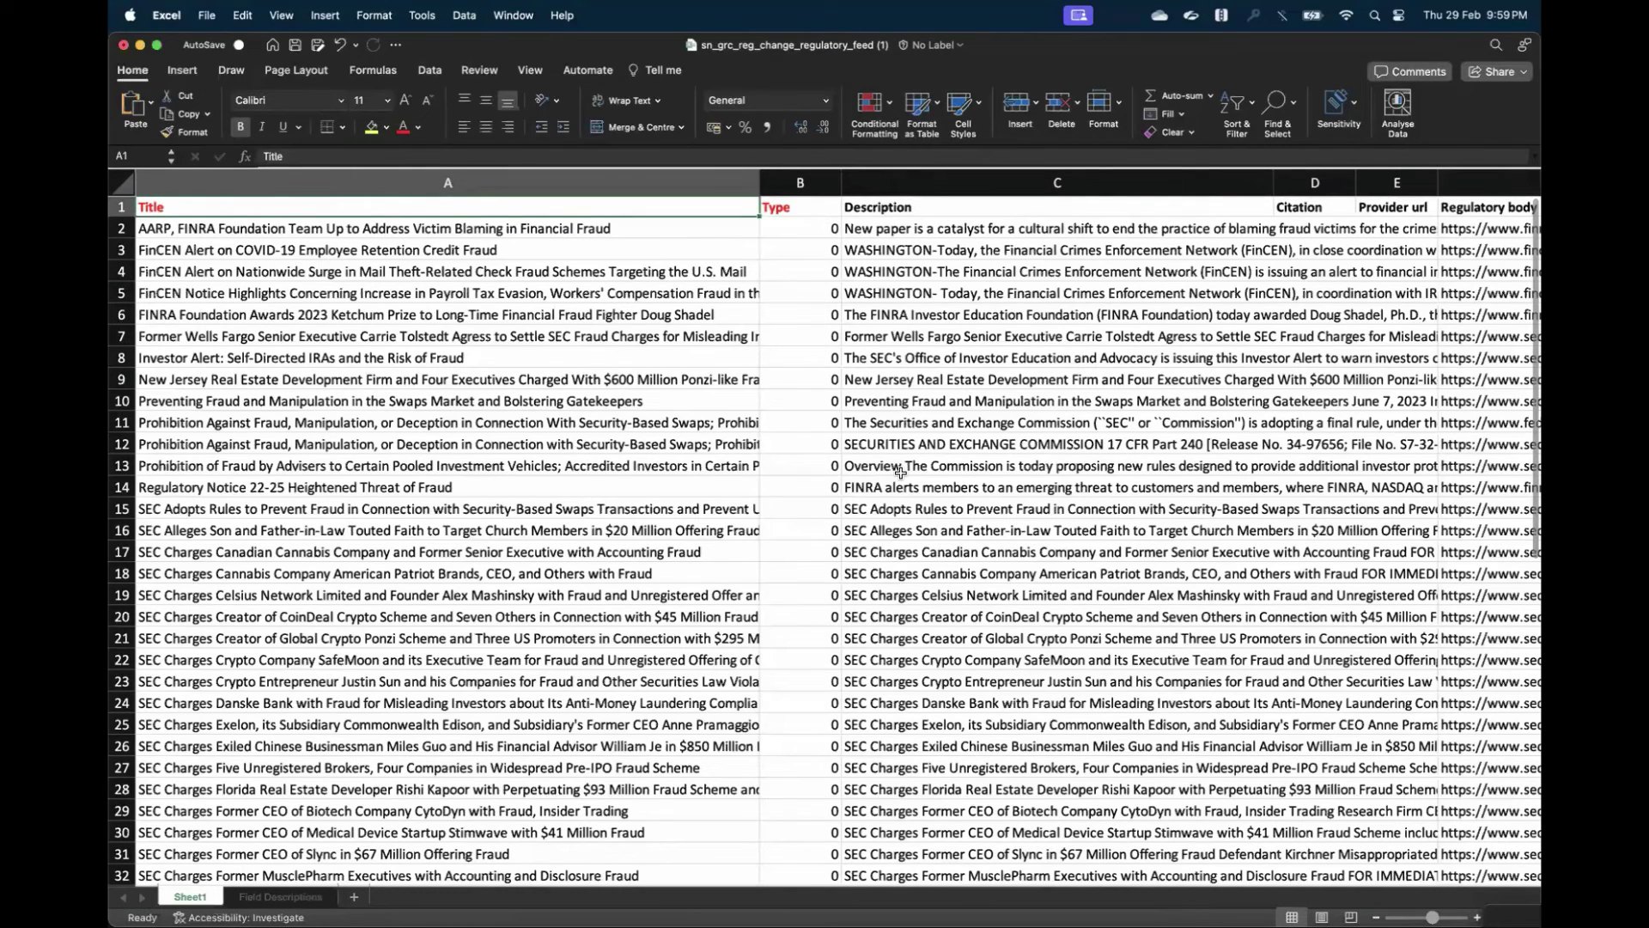
{"action": "scroll", "coordinate": [900, 472], "scroll_direction": "right", "scroll_amount": 1}
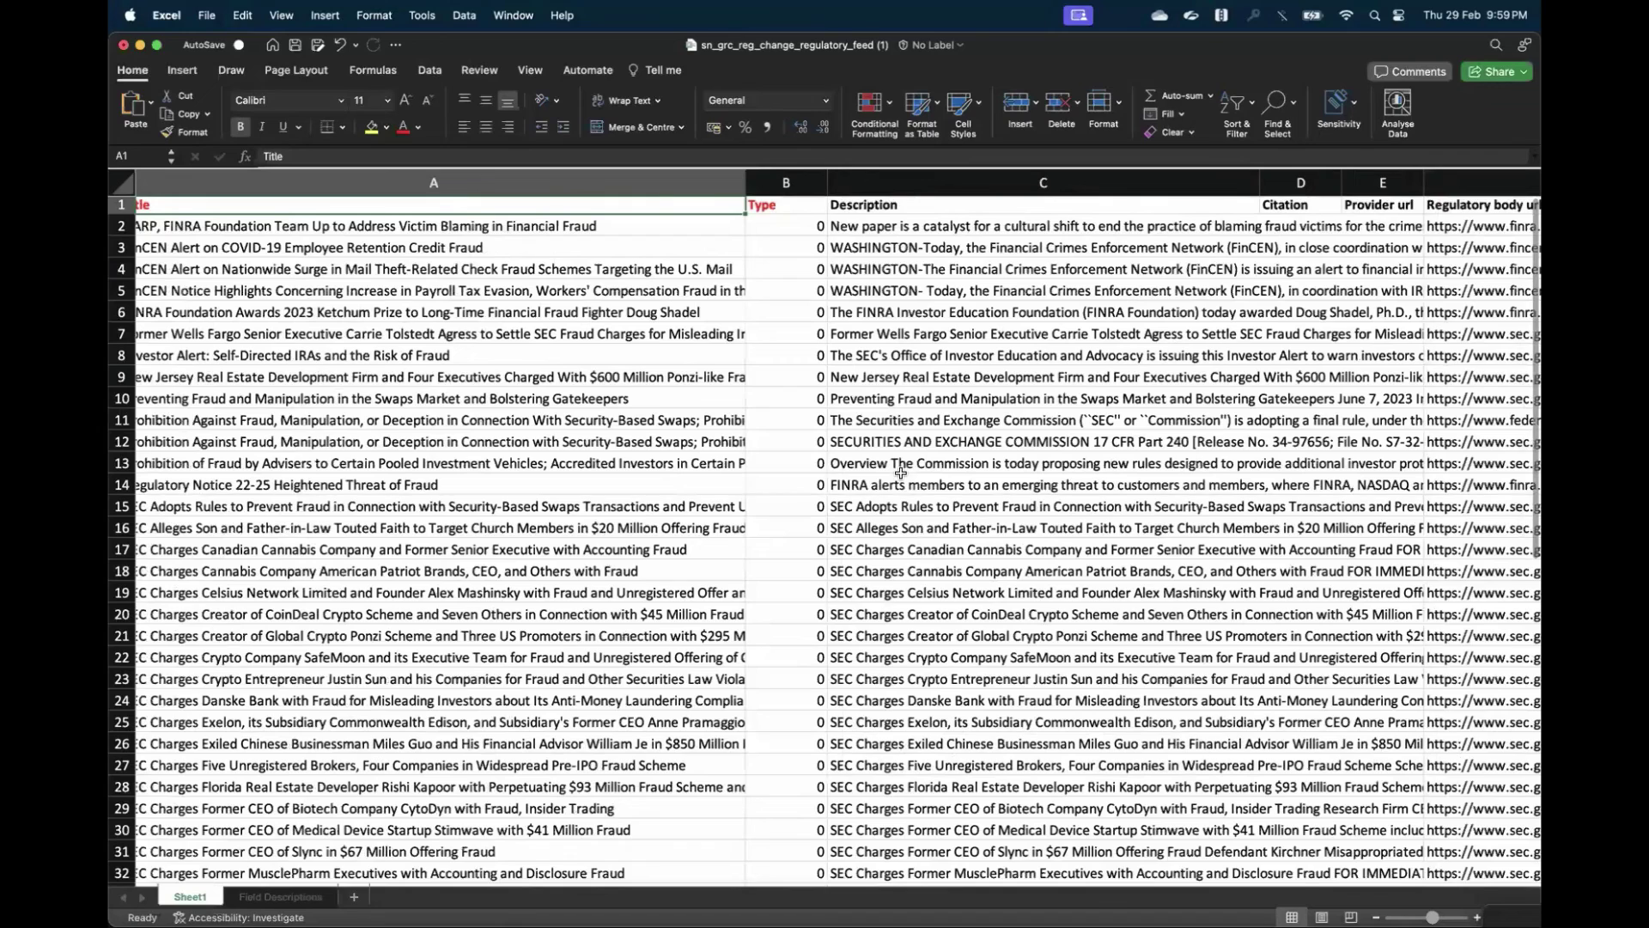
{"action": "scroll", "coordinate": [900, 473], "scroll_direction": "left", "scroll_amount": 1}
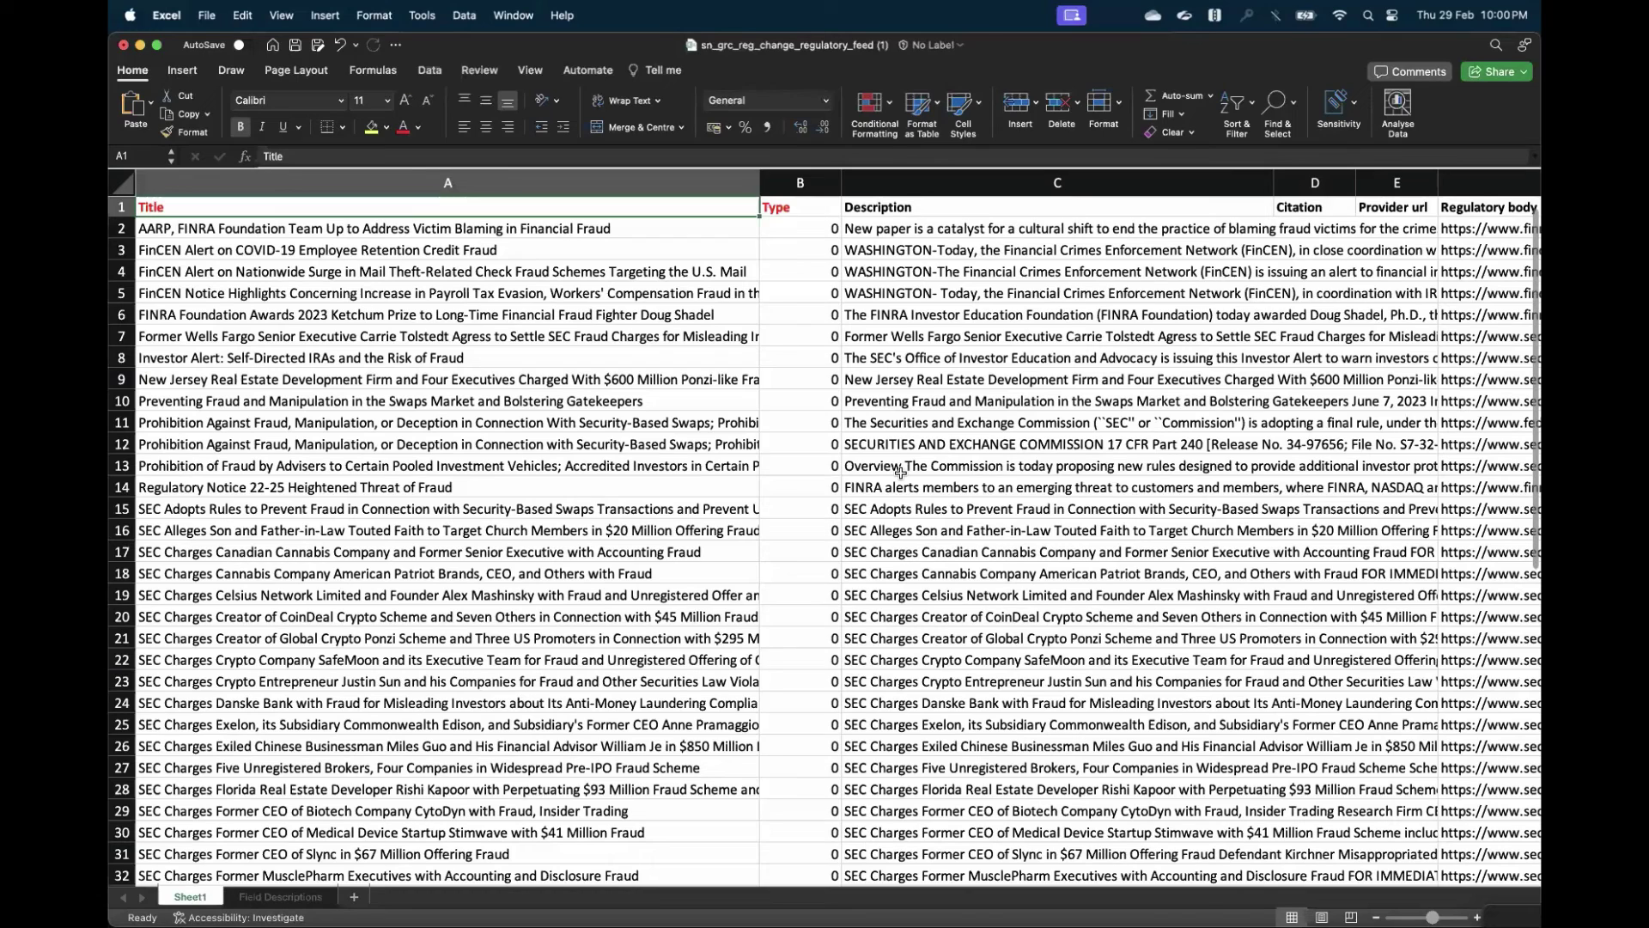
{"action": "mouse_move", "coordinate": [826, 920]}
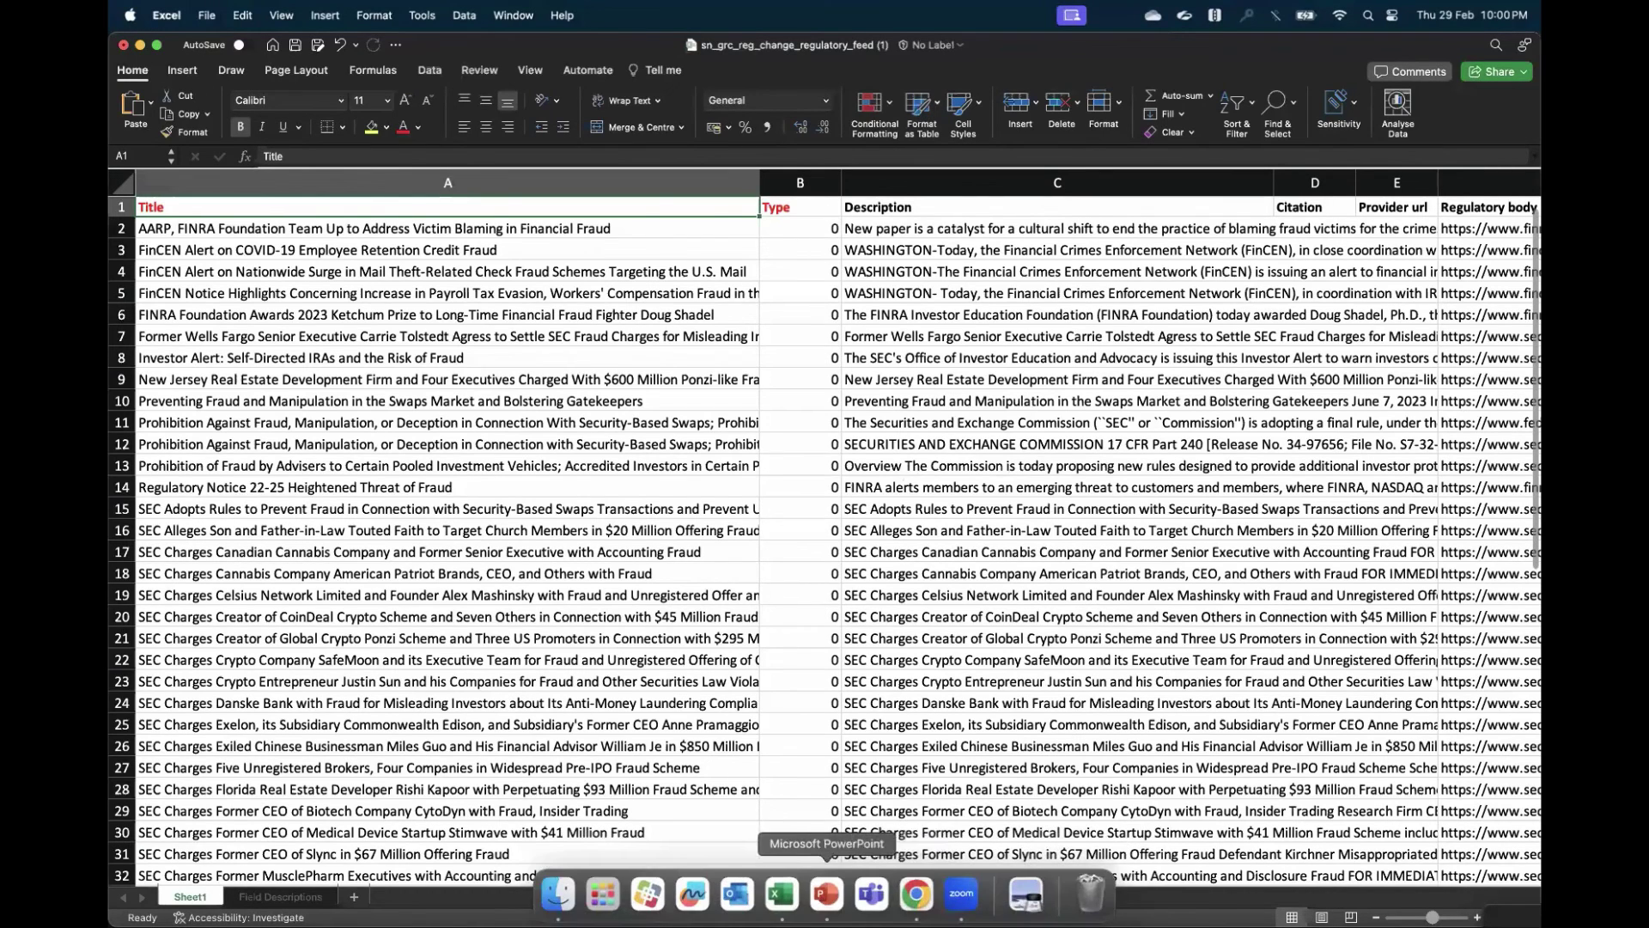
- Back in Chrome, filter the navigator for 'regulatory' and open Regulatory Alerts > Unassigned Alerts
{"action": "left_click", "coordinate": [916, 895]}
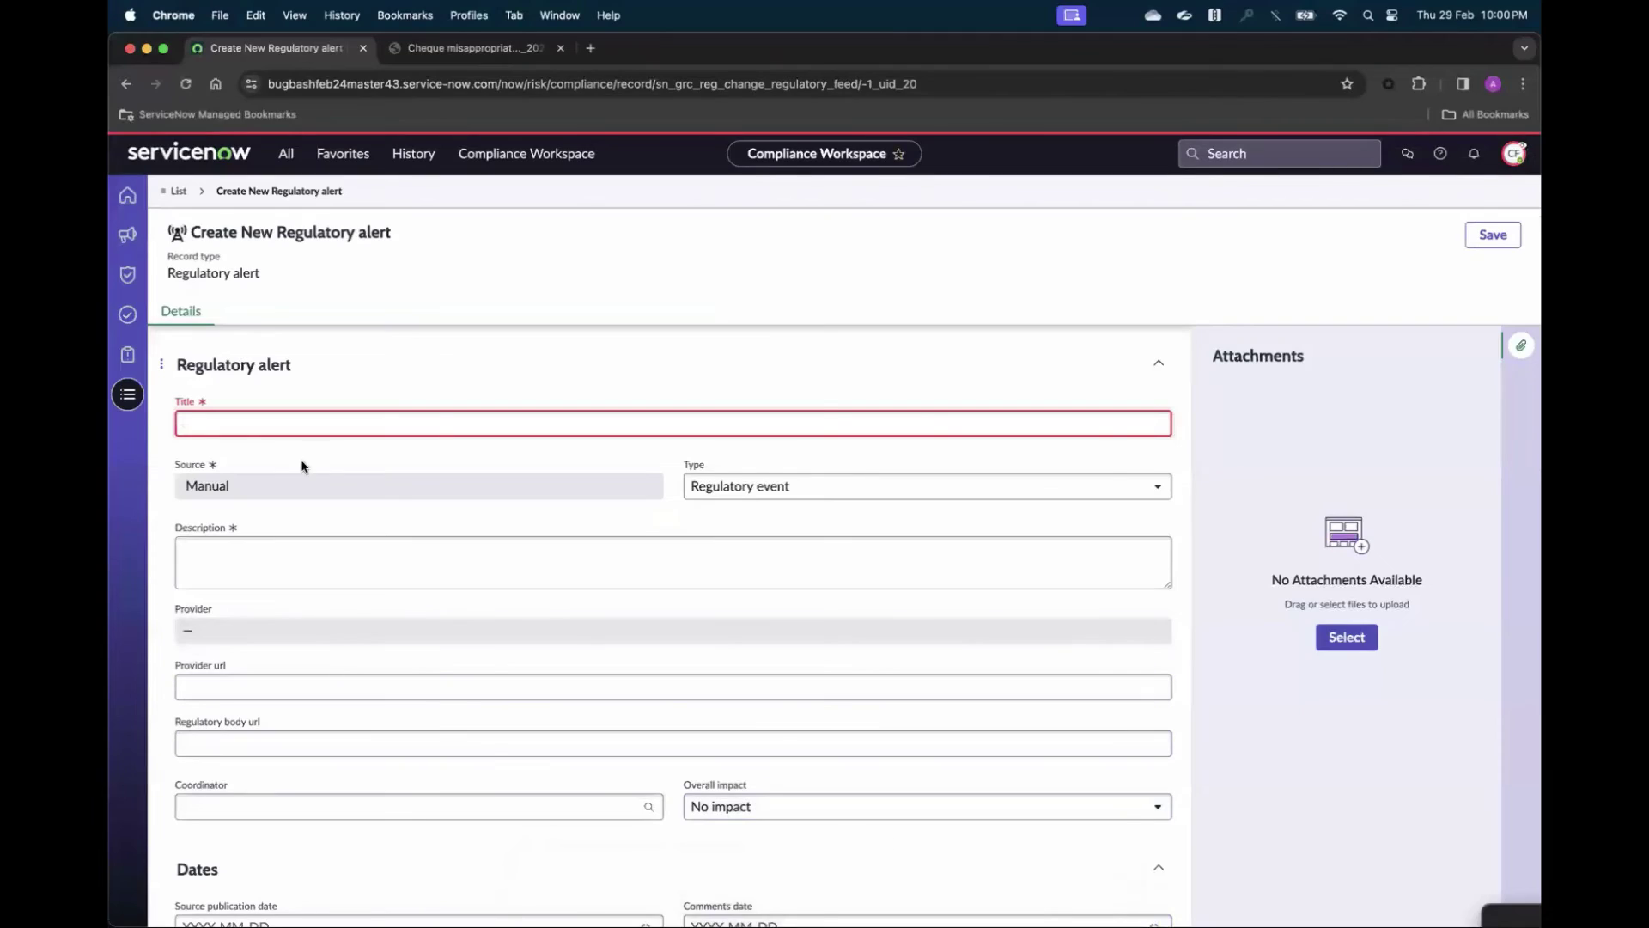
{"action": "left_click", "coordinate": [286, 154]}
{"action": "type", "text": "type"}
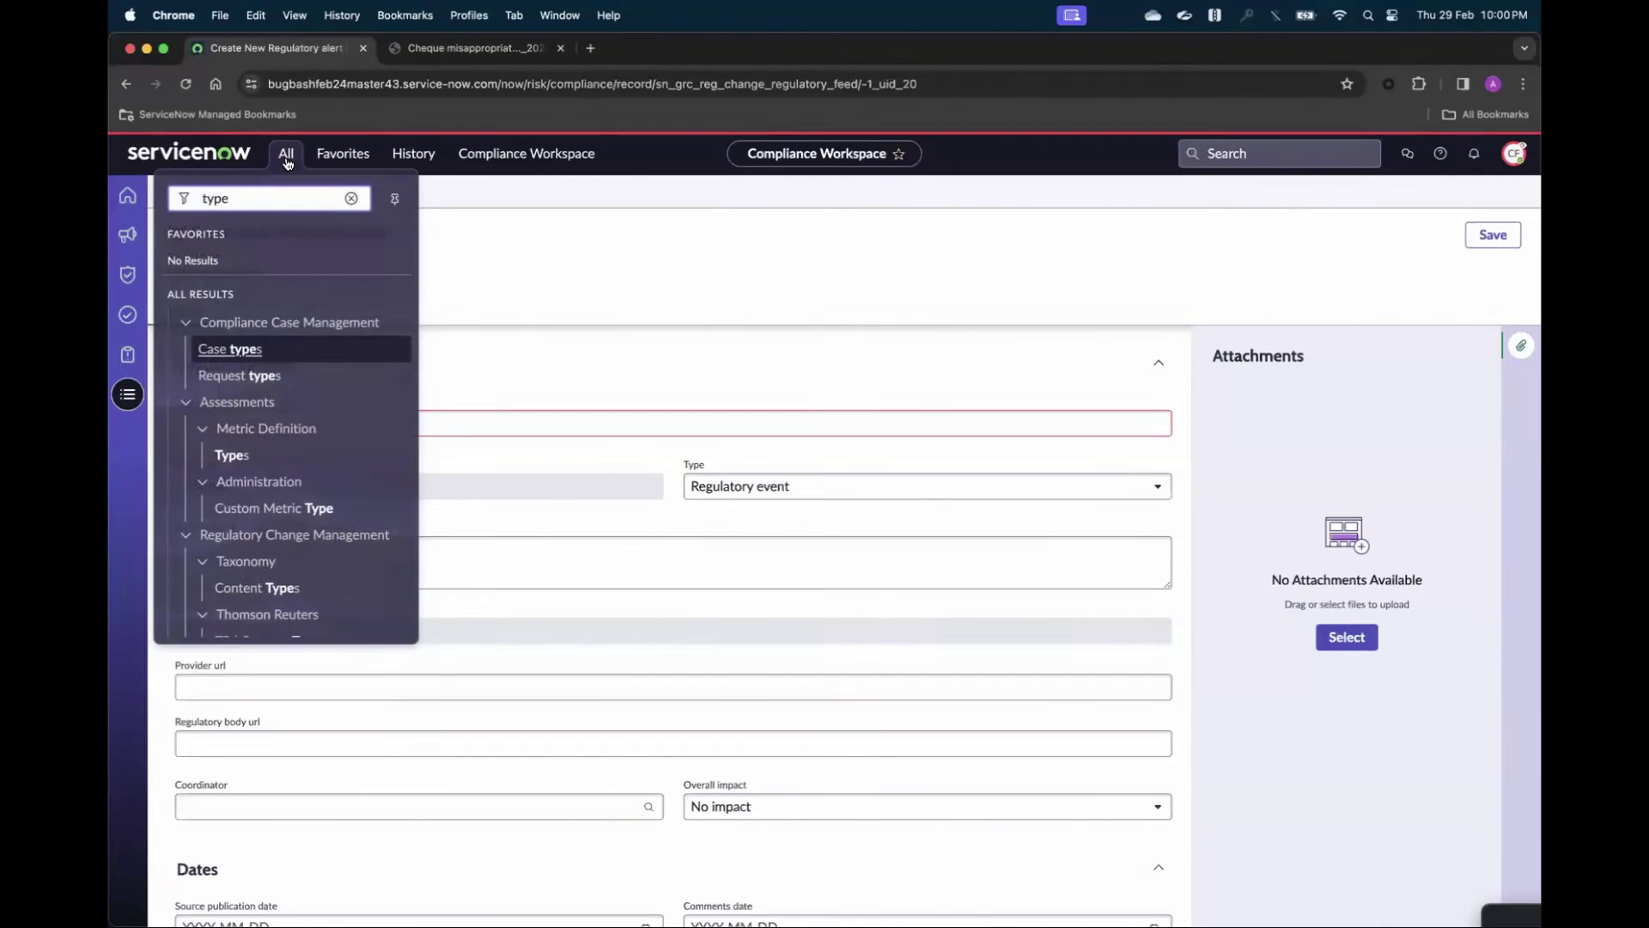
{"action": "double_click", "coordinate": [214, 200]}
{"action": "type", "text": "regulatory"}
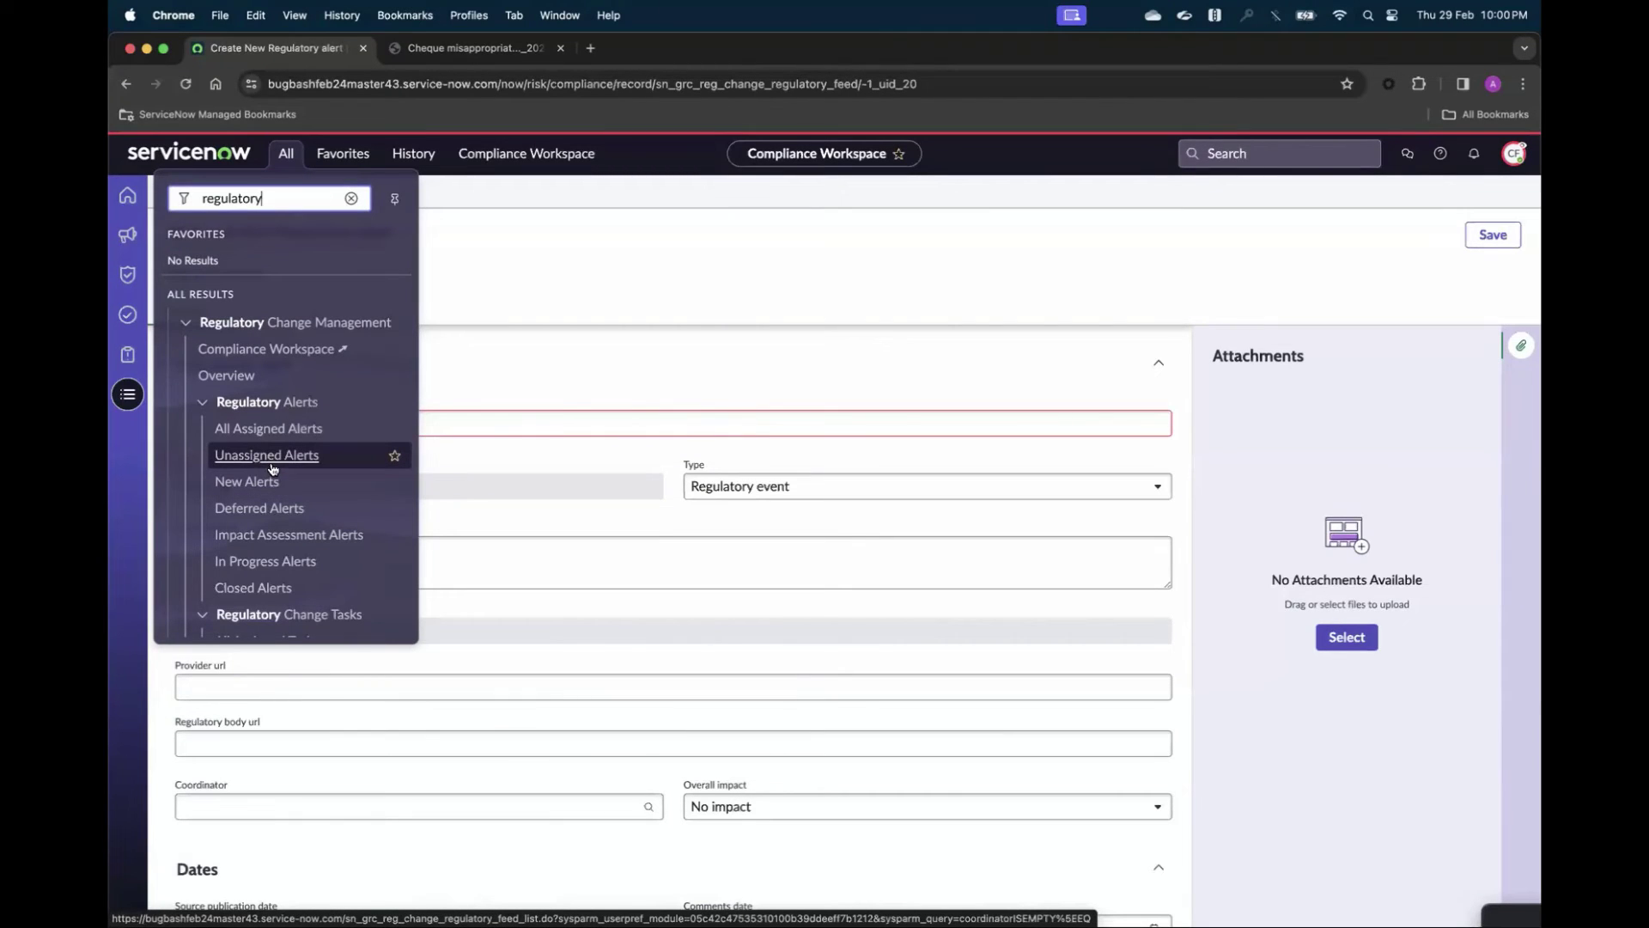
{"action": "left_click", "coordinate": [273, 467]}
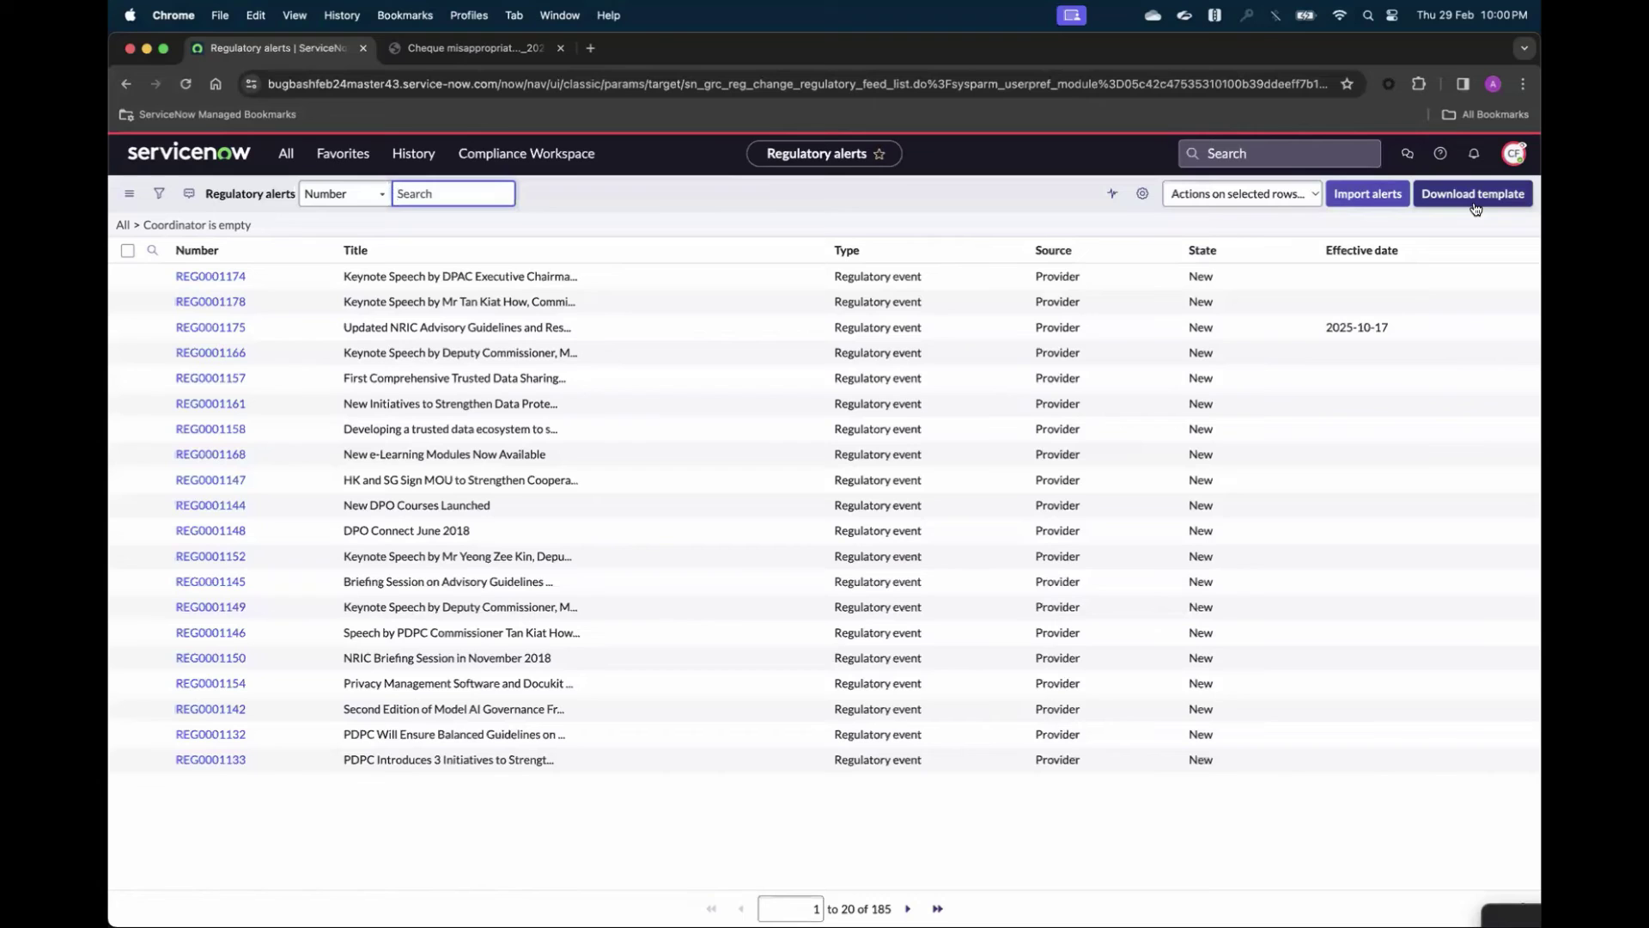
{"action": "mouse_move", "coordinate": [954, 921]}
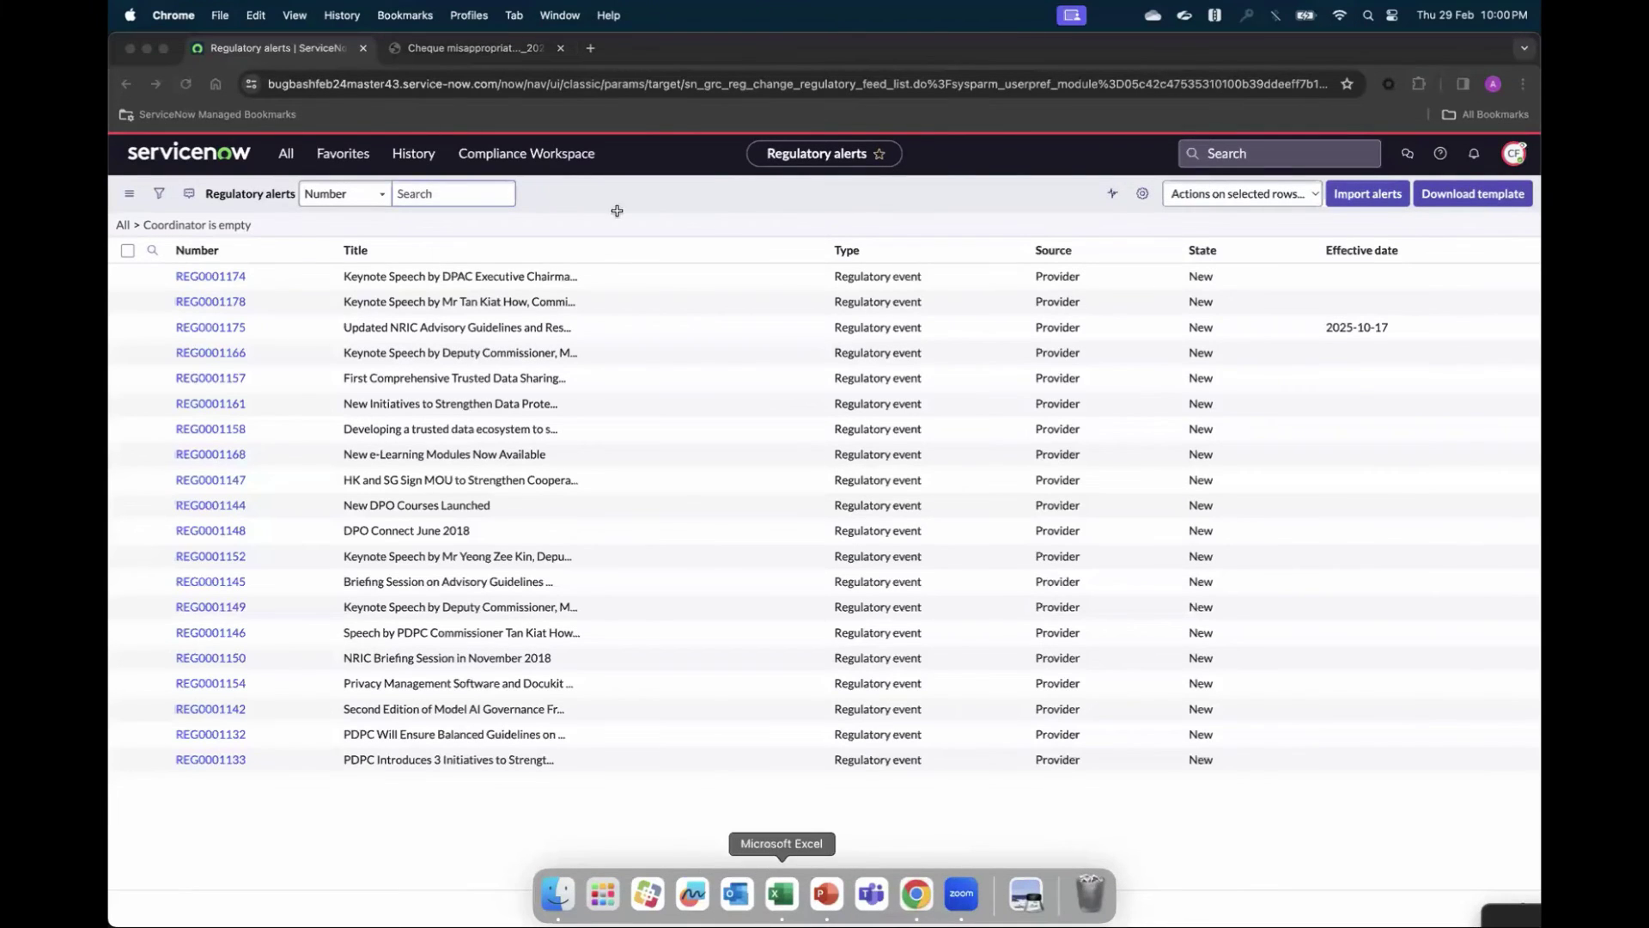
{"action": "left_click", "coordinate": [781, 893]}
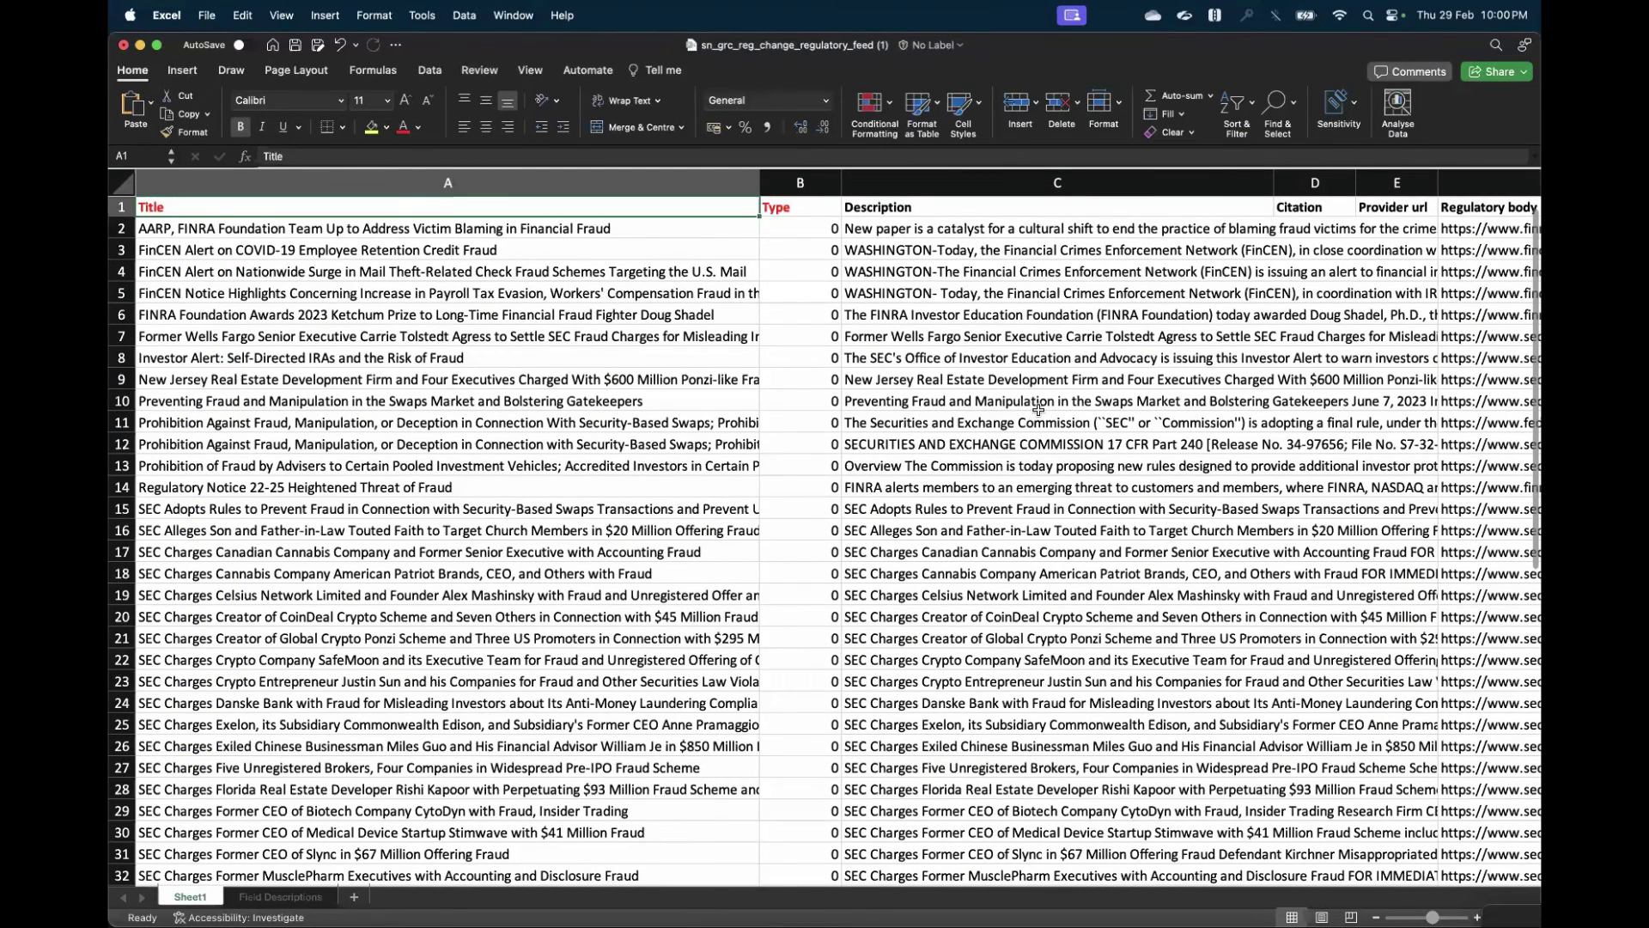
{"action": "mouse_move", "coordinate": [914, 919]}
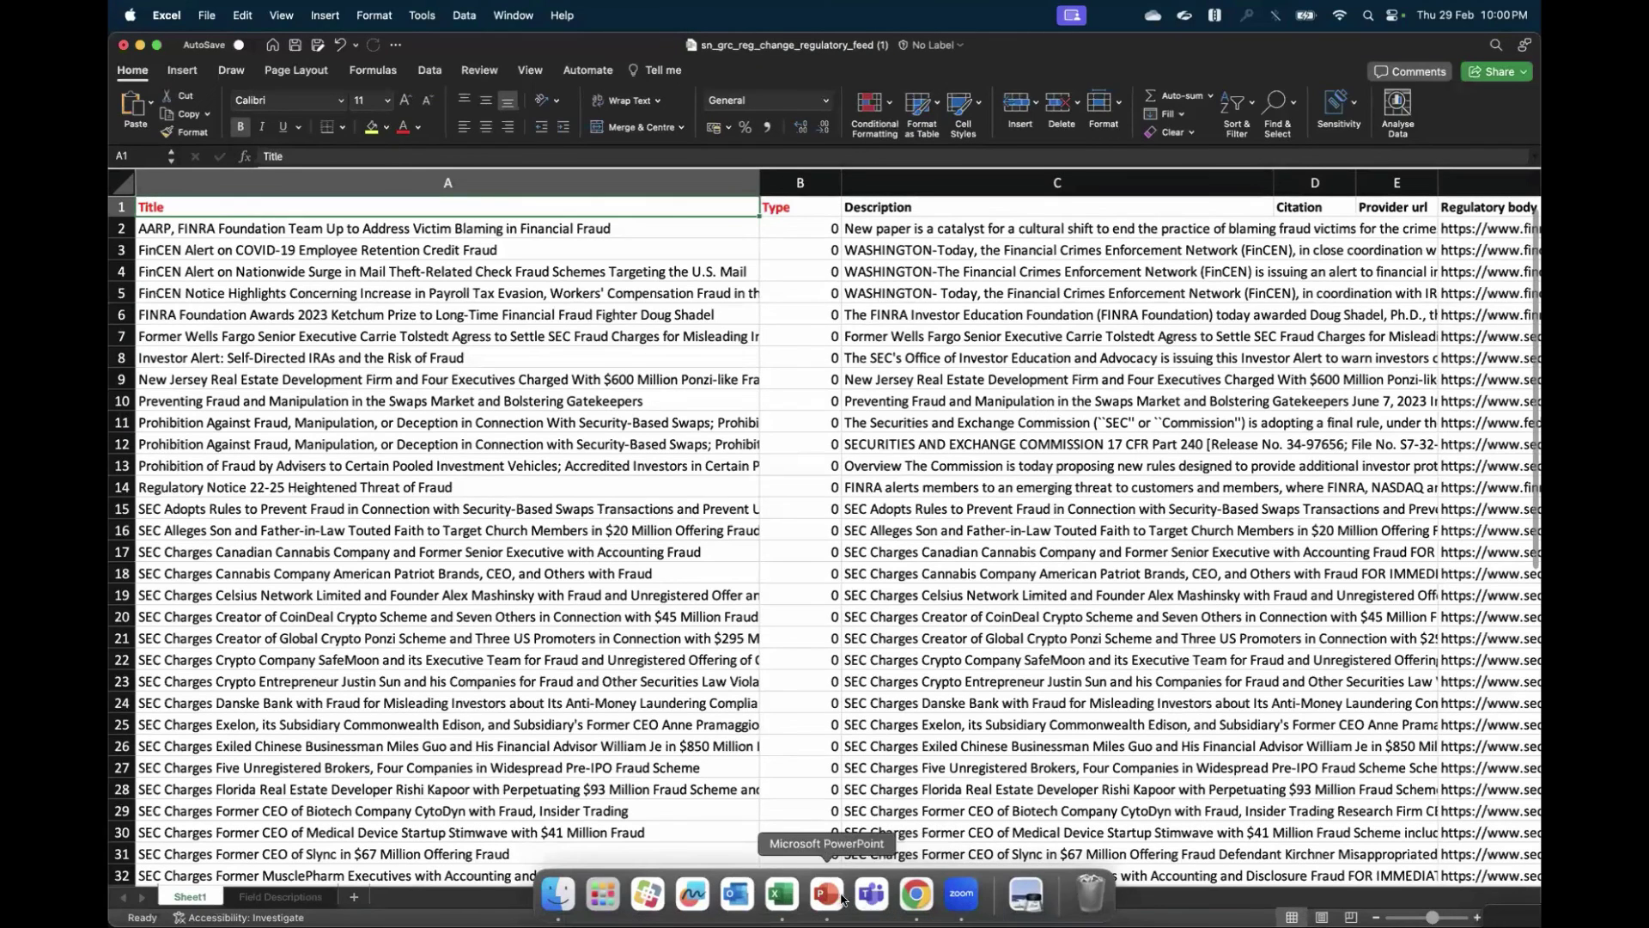
{"action": "left_click", "coordinate": [915, 895]}
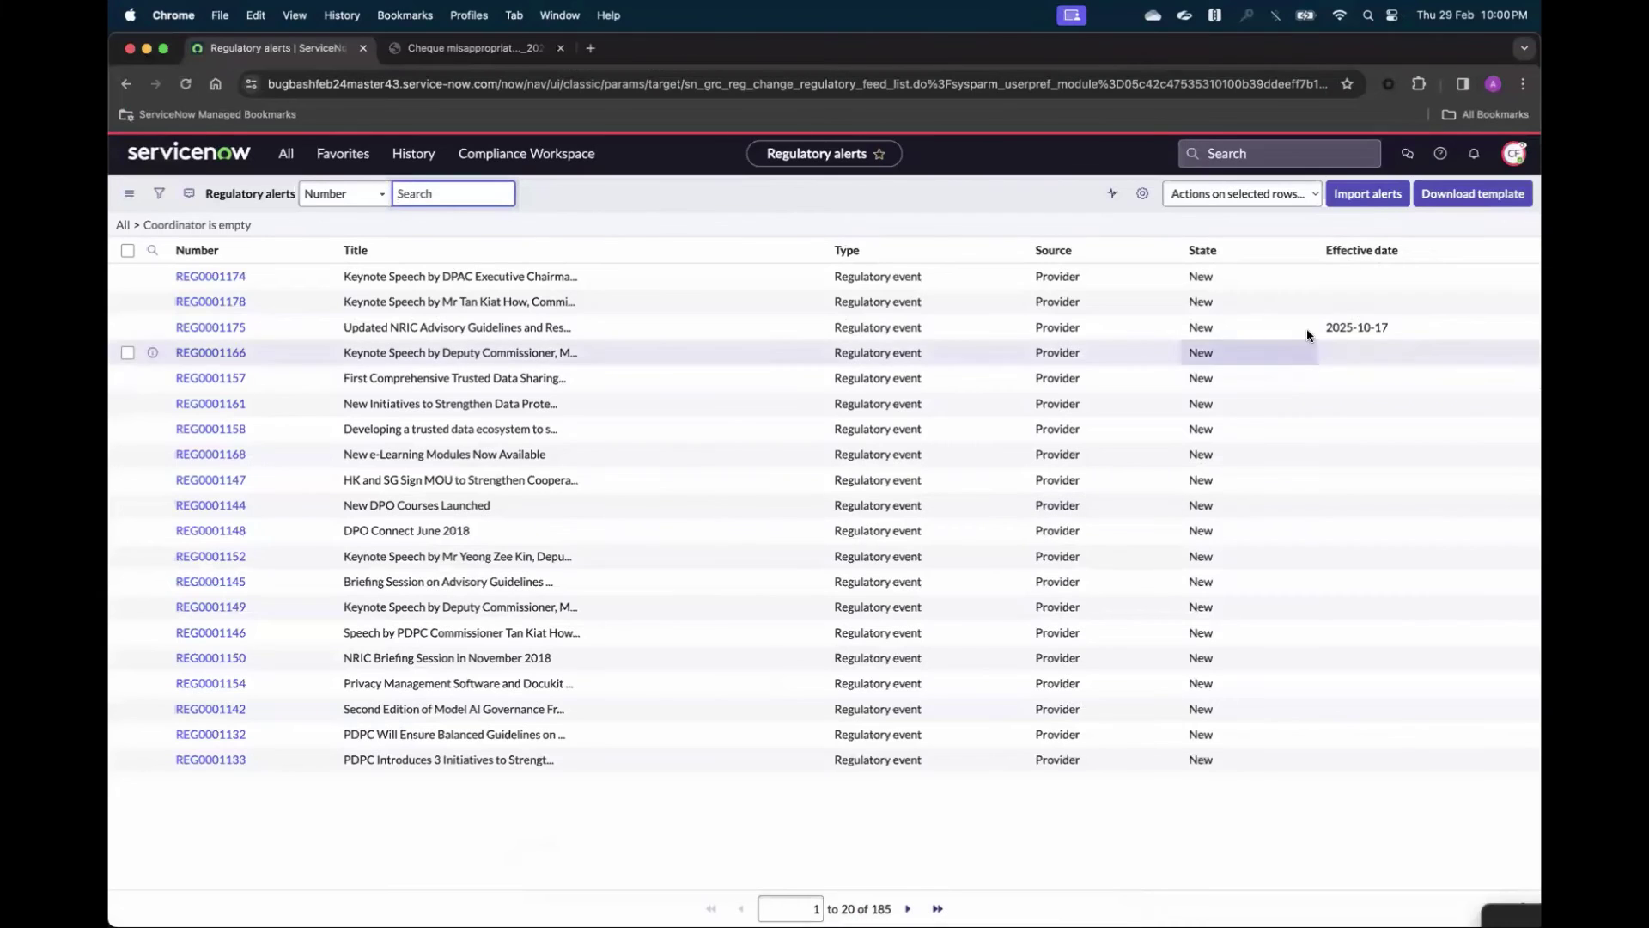
- View the Import alerts Load Data page, then return to the Compliance Workspace home
{"action": "left_click", "coordinate": [1384, 205]}
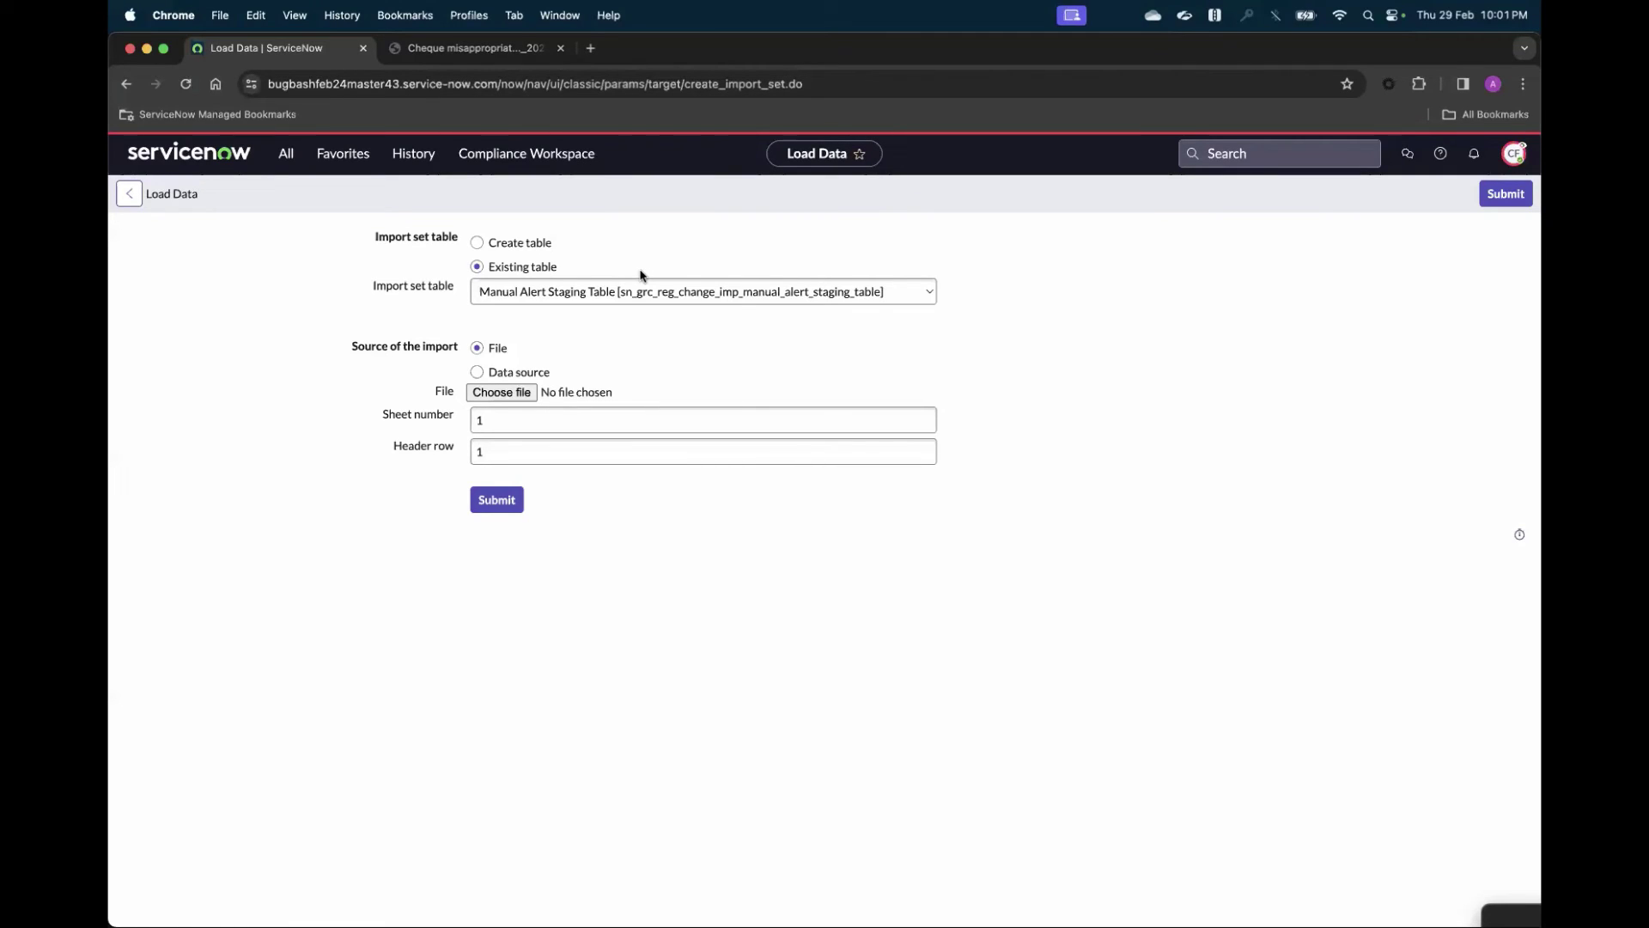
{"action": "left_click", "coordinate": [582, 163]}
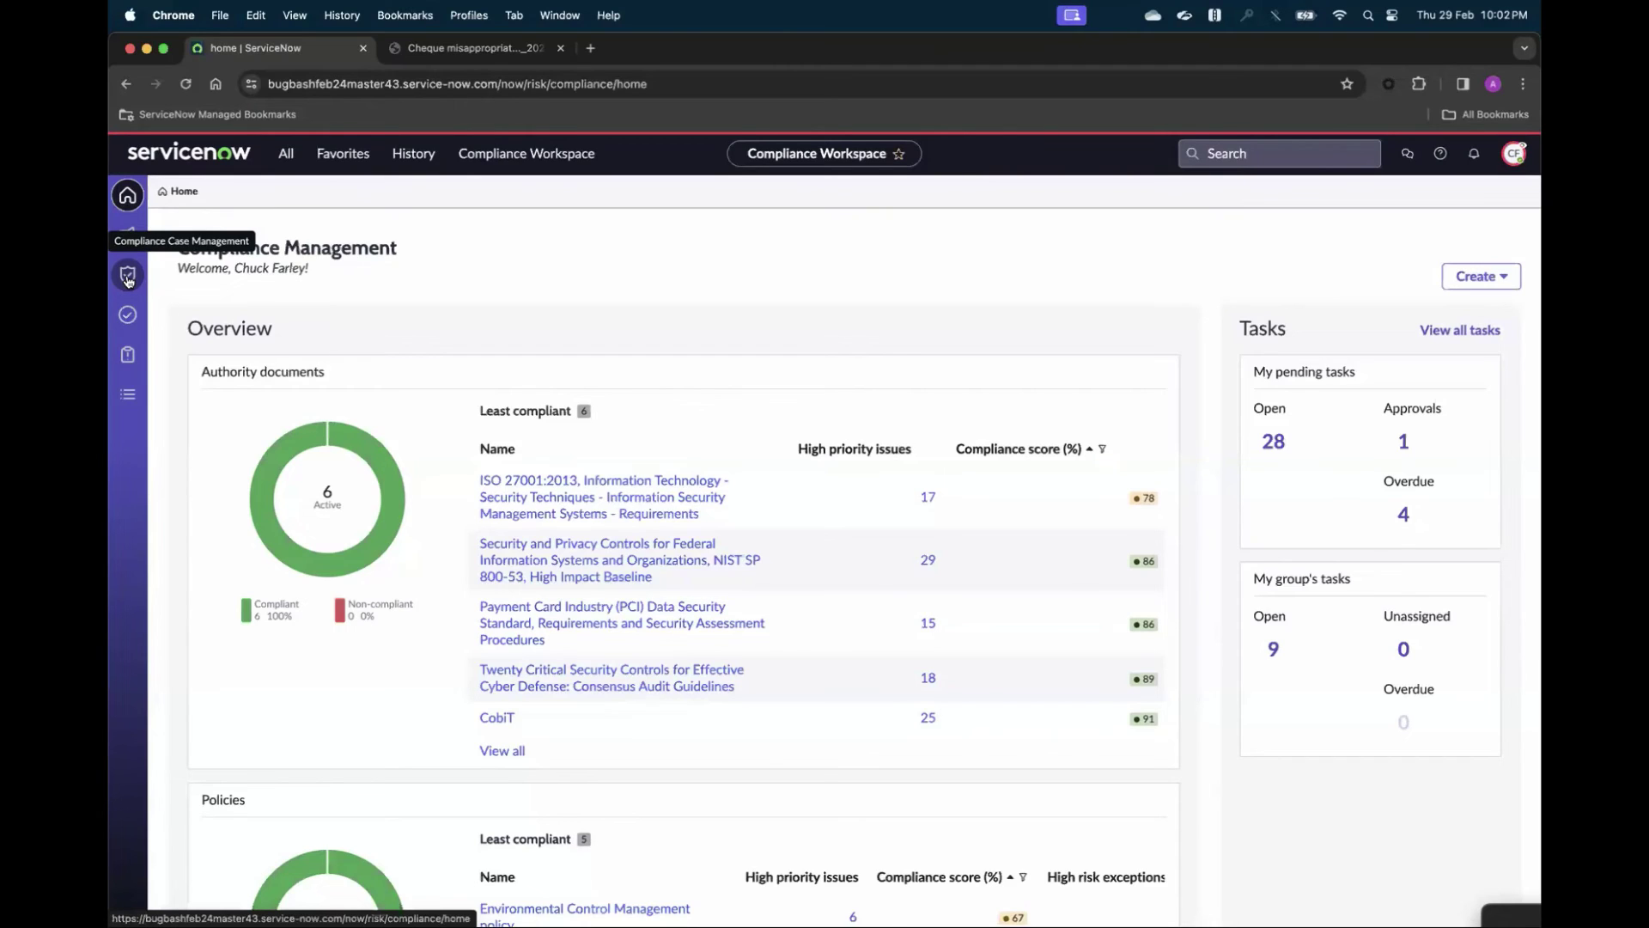
- Open the 'Updated NRIC Advisory Guidelines and Resources Now Available' alert from the workspace lists
{"action": "left_click", "coordinate": [127, 276]}
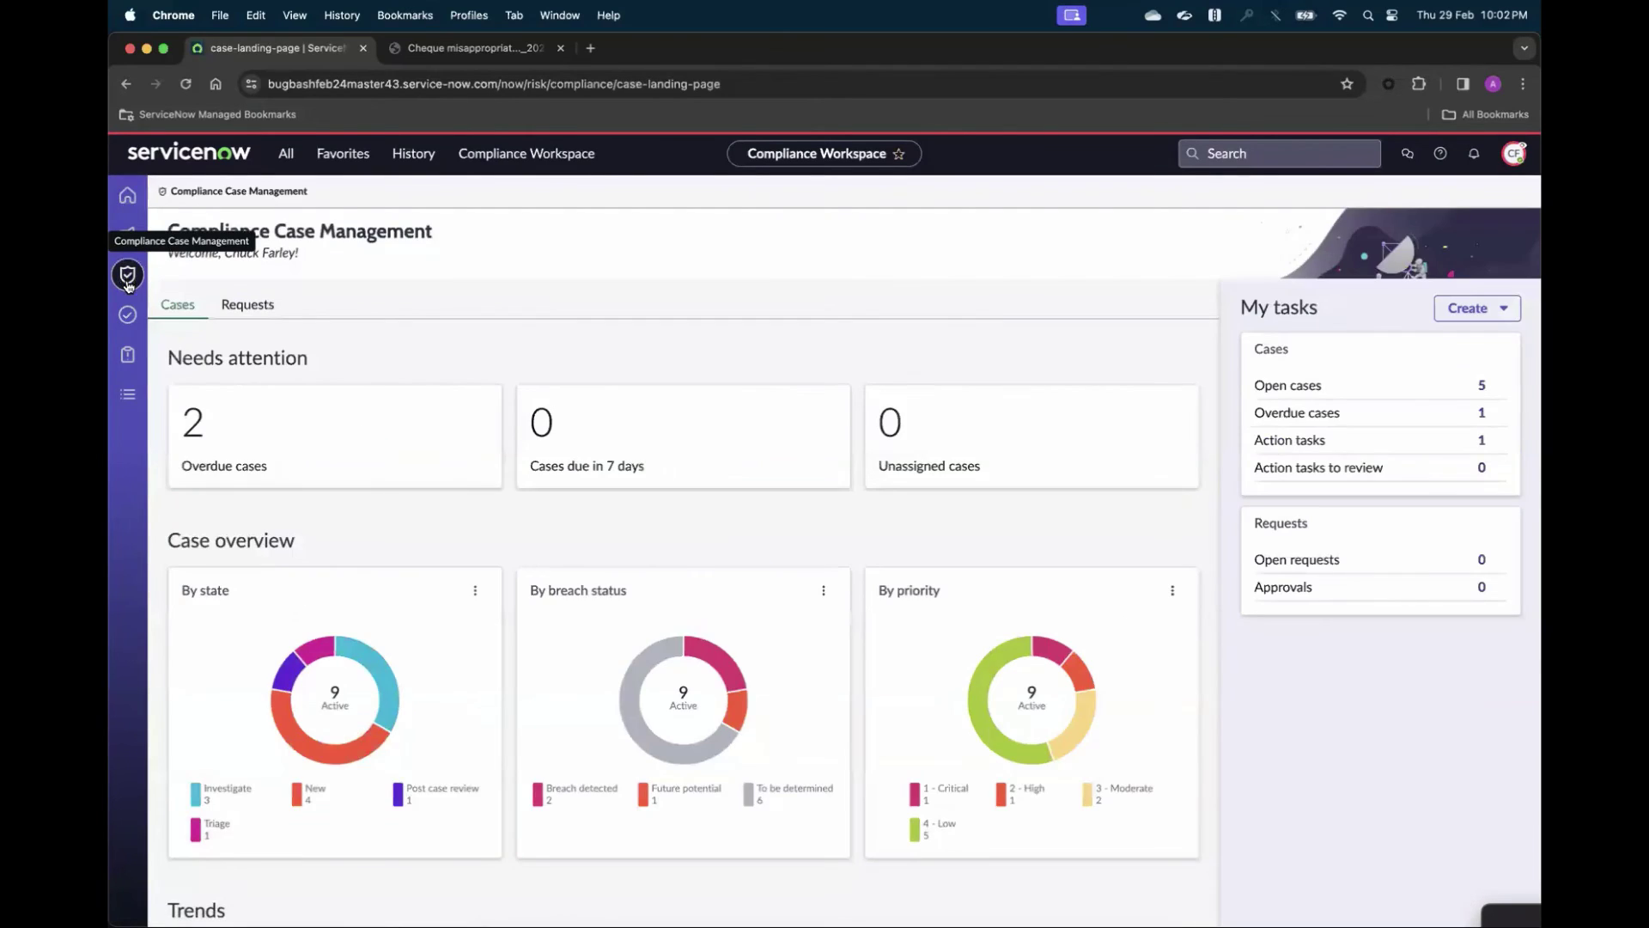
{"action": "left_click", "coordinate": [127, 233]}
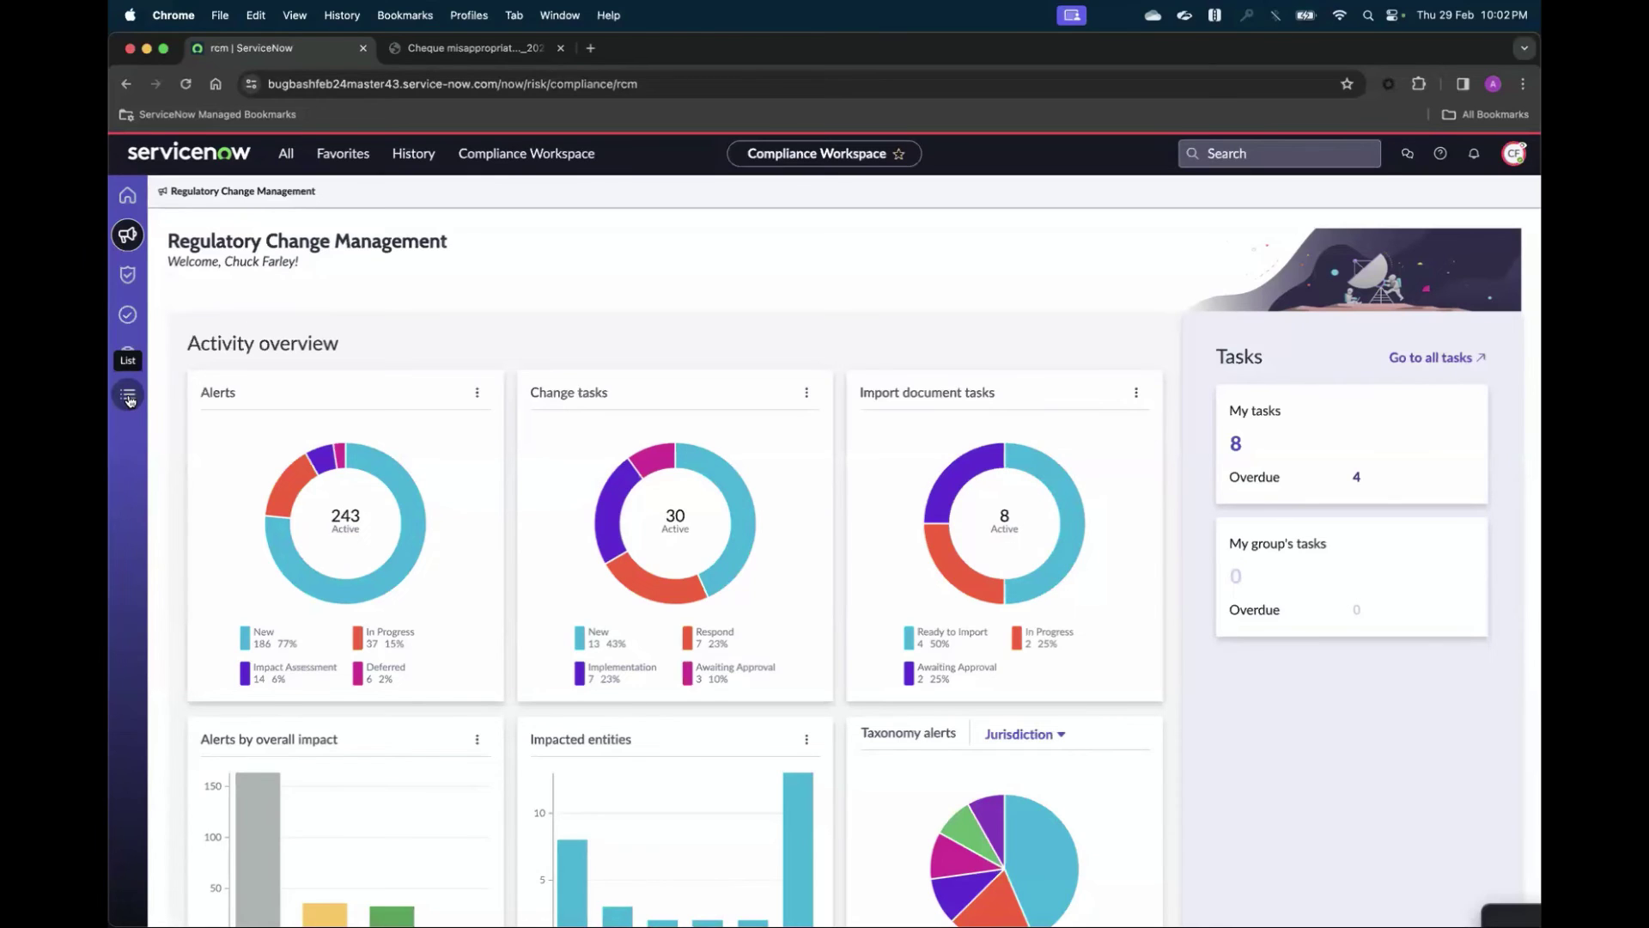
{"action": "left_click", "coordinate": [128, 396]}
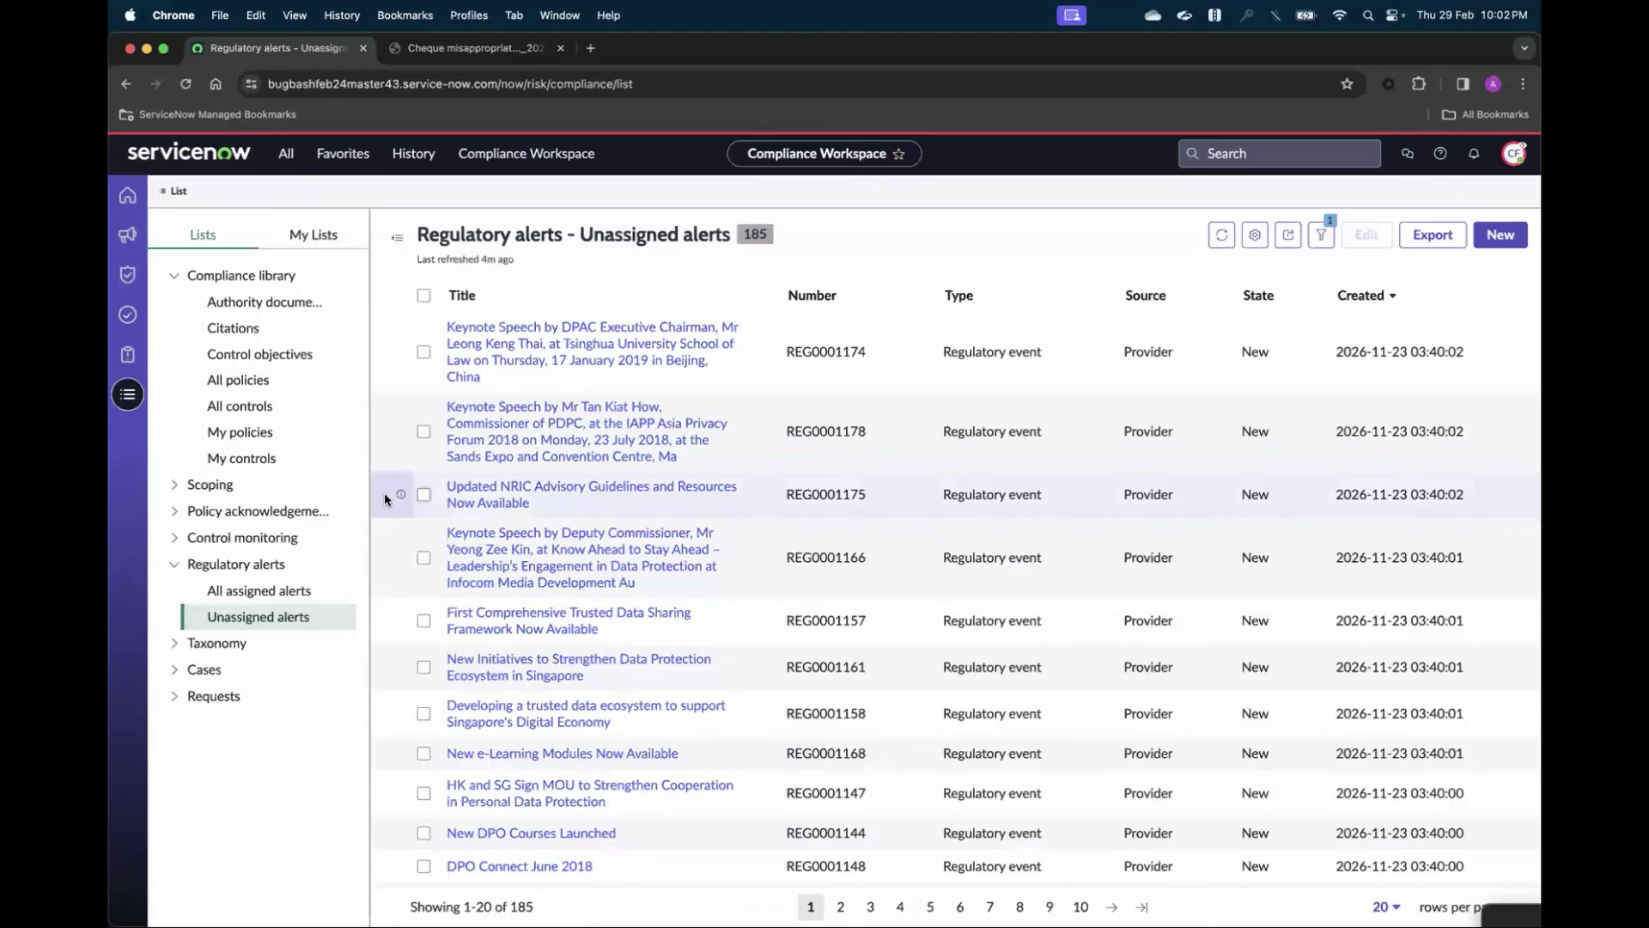
{"action": "left_click", "coordinate": [548, 501]}
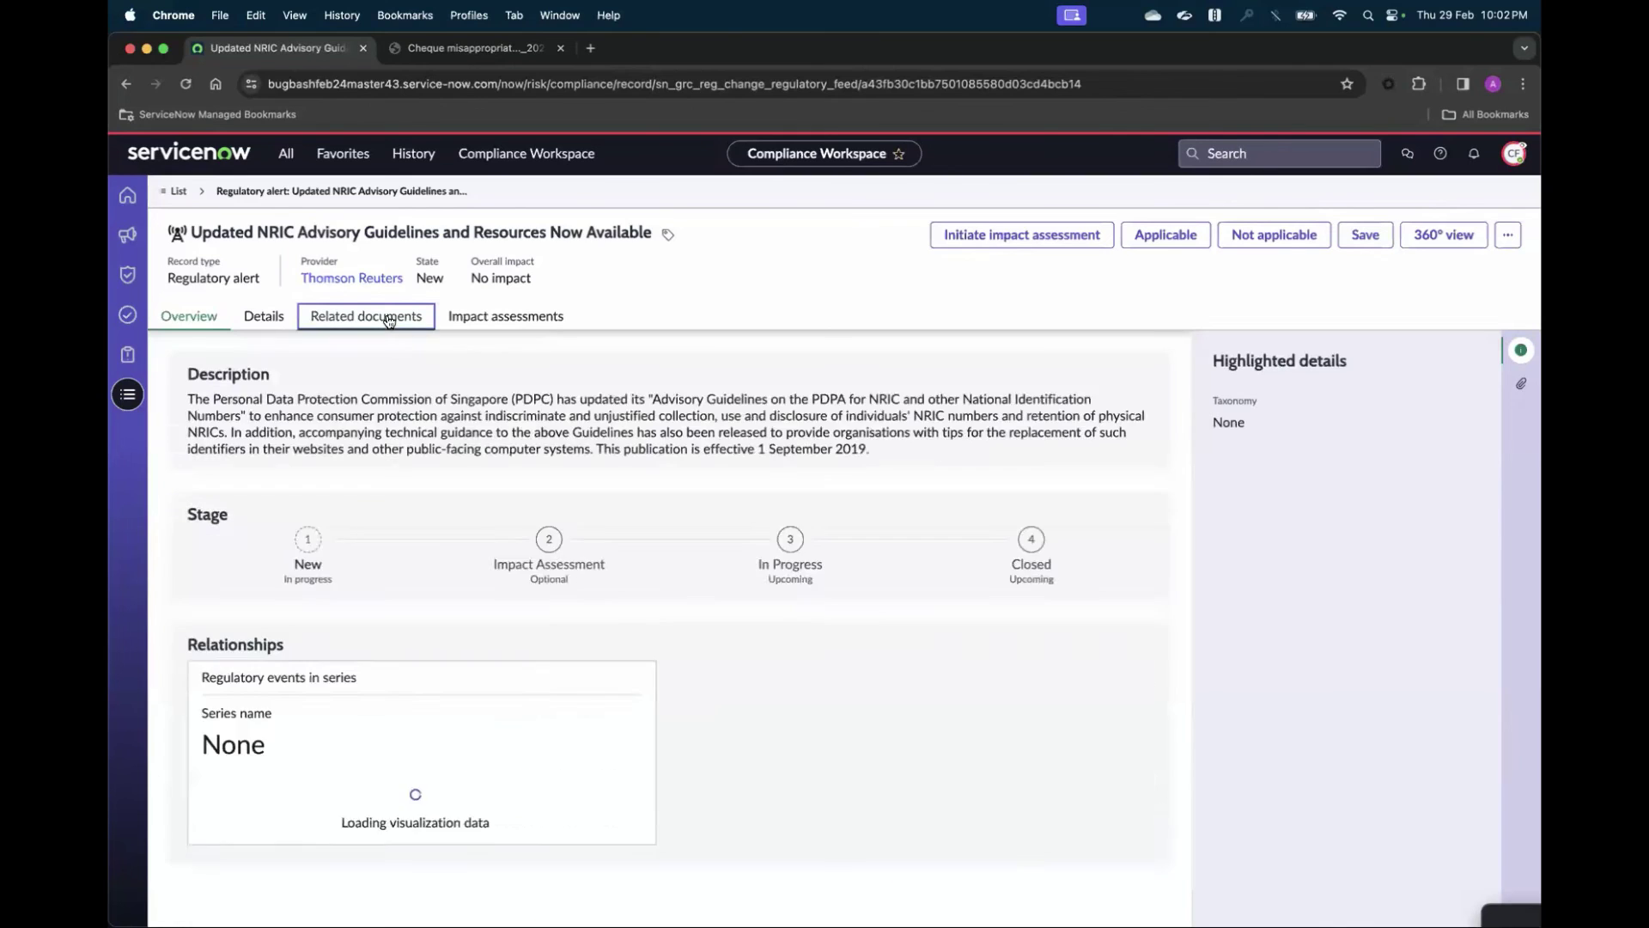
- Show the NRIC Advisory Guidelines alert's Related documents tab, currently holding 0 records
{"action": "left_click", "coordinate": [389, 317]}
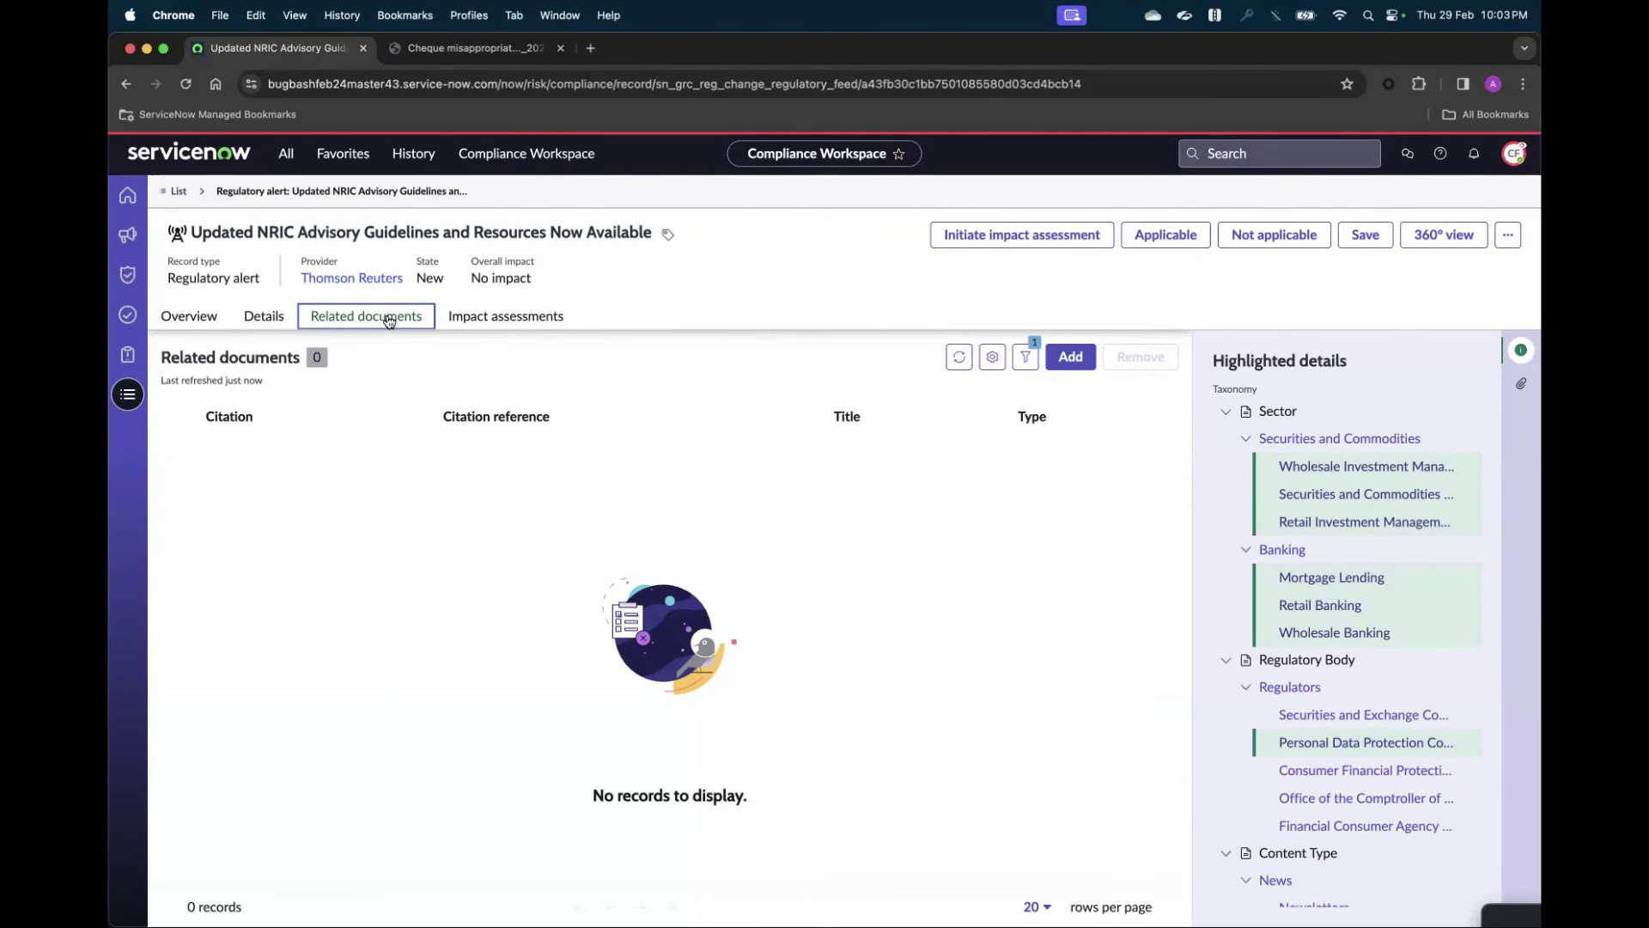
- Add the PCI DSS Requirements § 1.2.1 citation to the alert's Related documents
{"action": "left_click", "coordinate": [1070, 356]}
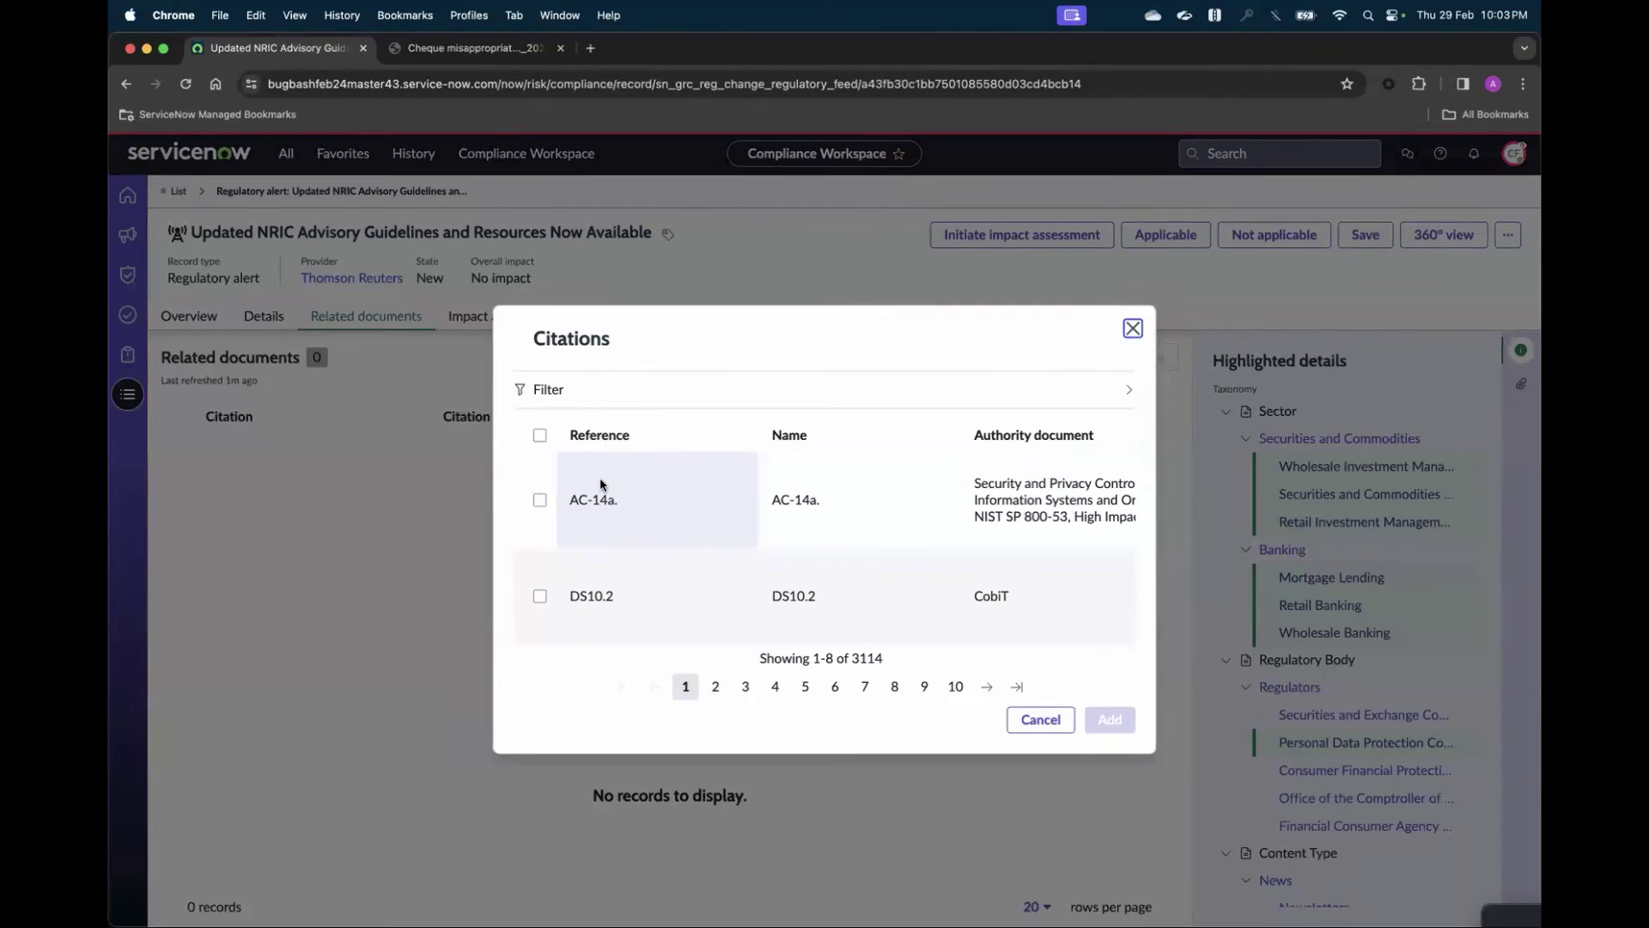
{"action": "scroll", "coordinate": [600, 482], "scroll_direction": "down", "scroll_amount": 3}
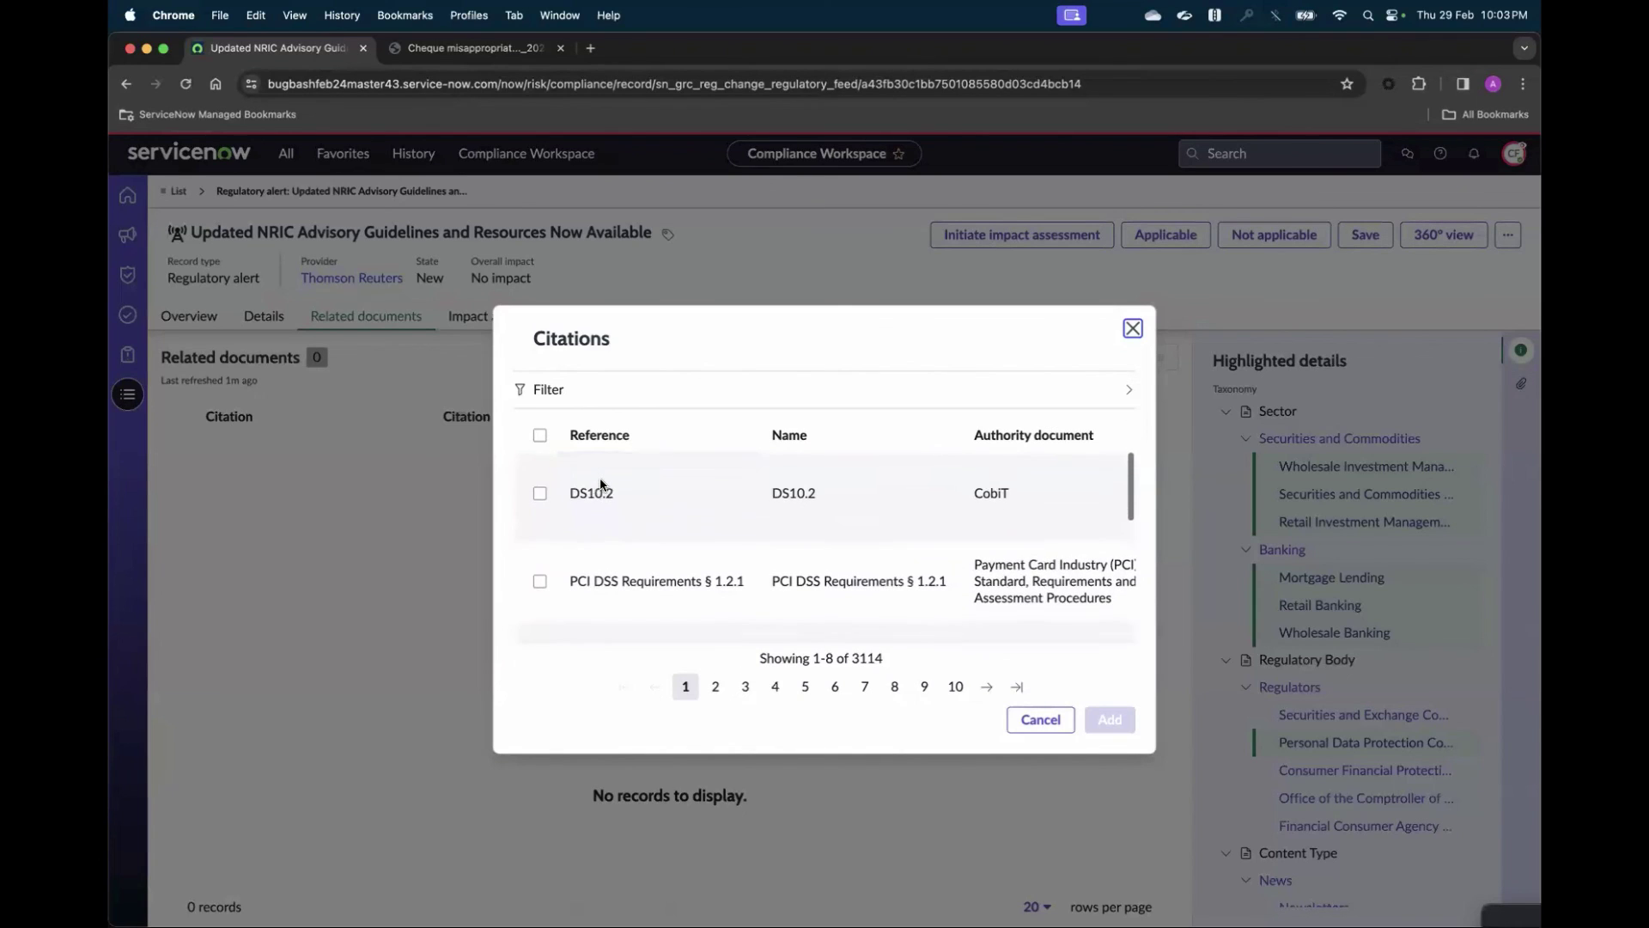
{"action": "left_click", "coordinate": [539, 582]}
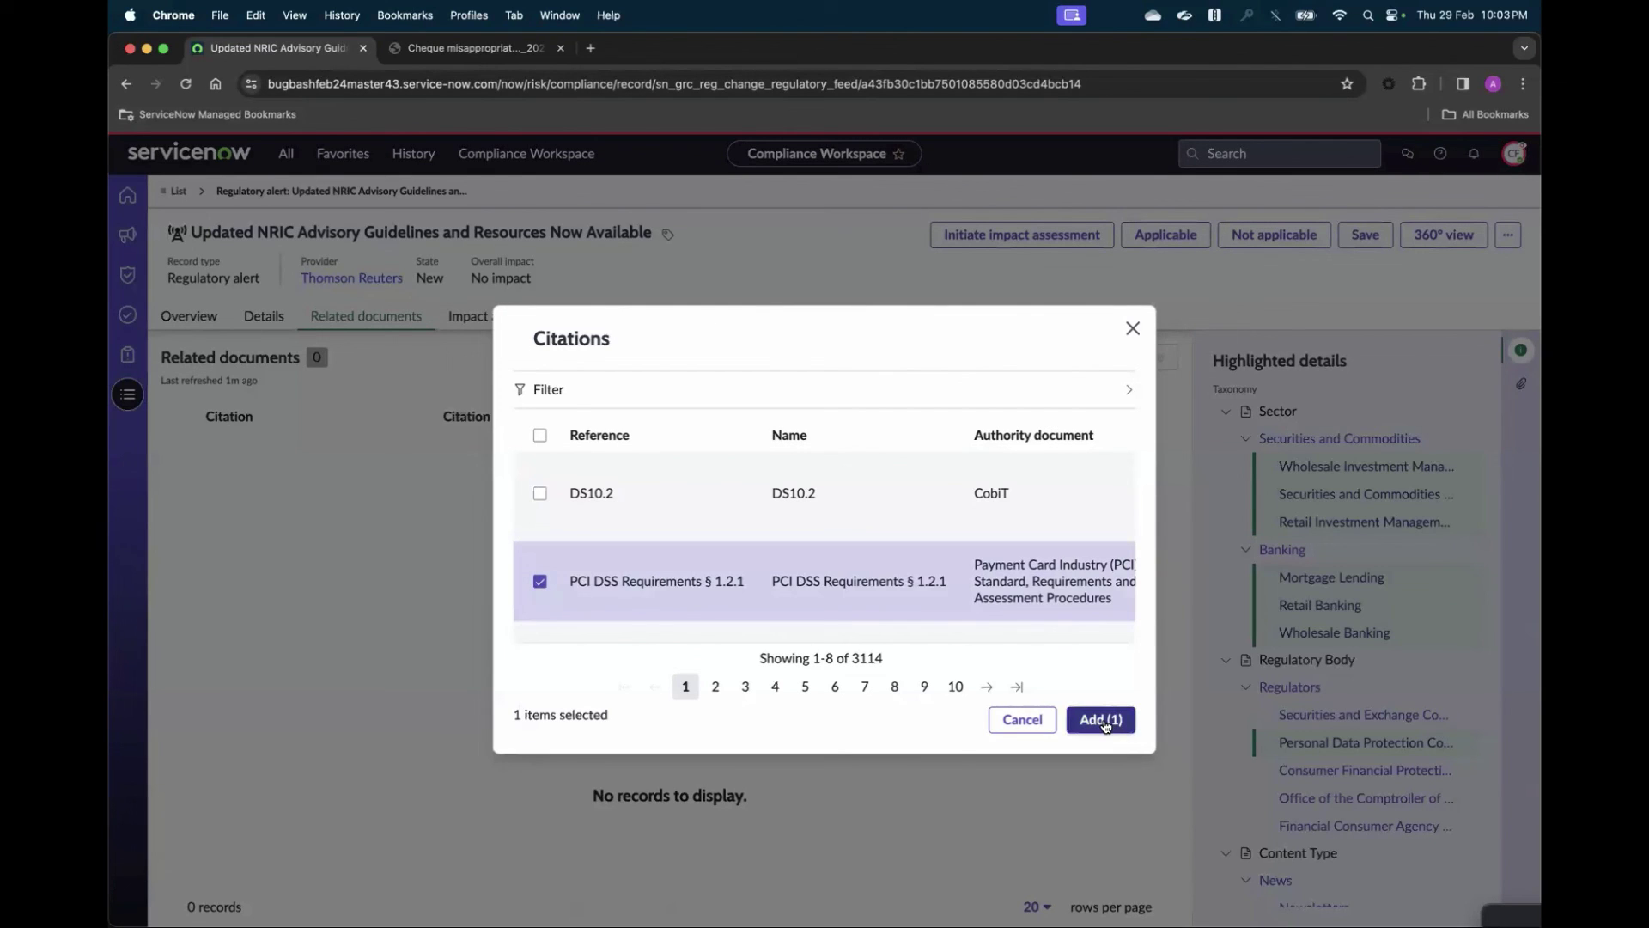
{"action": "left_click", "coordinate": [1103, 721]}
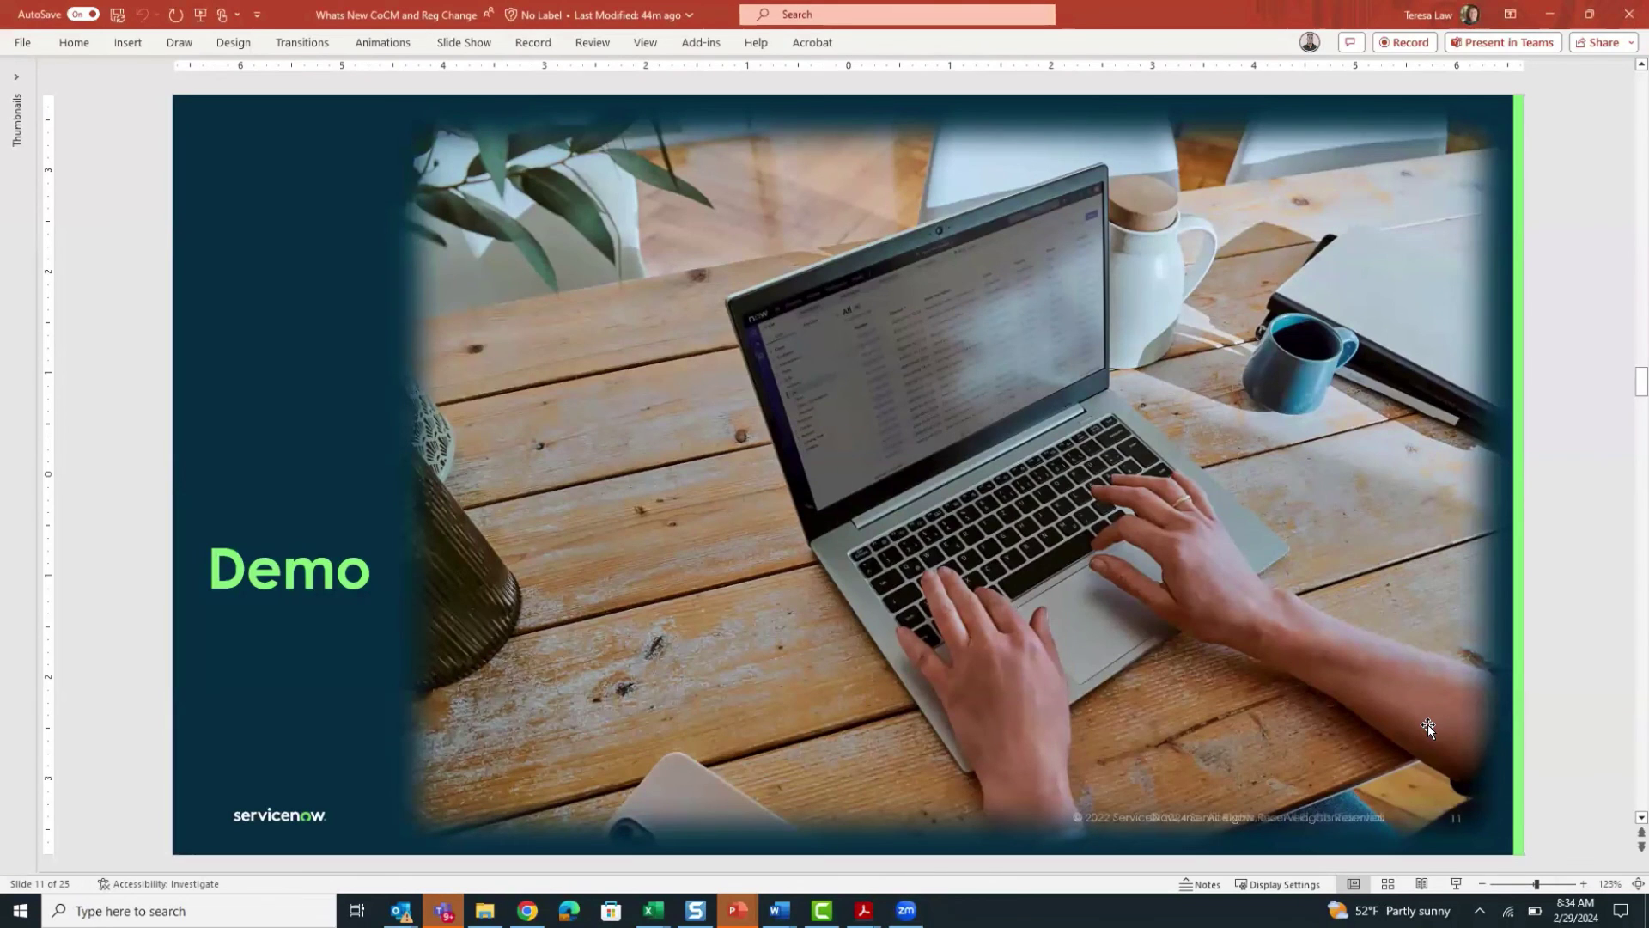
- Advance the deck from slide 11 to the 'Connect with us' slide 12
{"action": "scroll", "coordinate": [1427, 724], "scroll_direction": "down", "scroll_amount": 2}
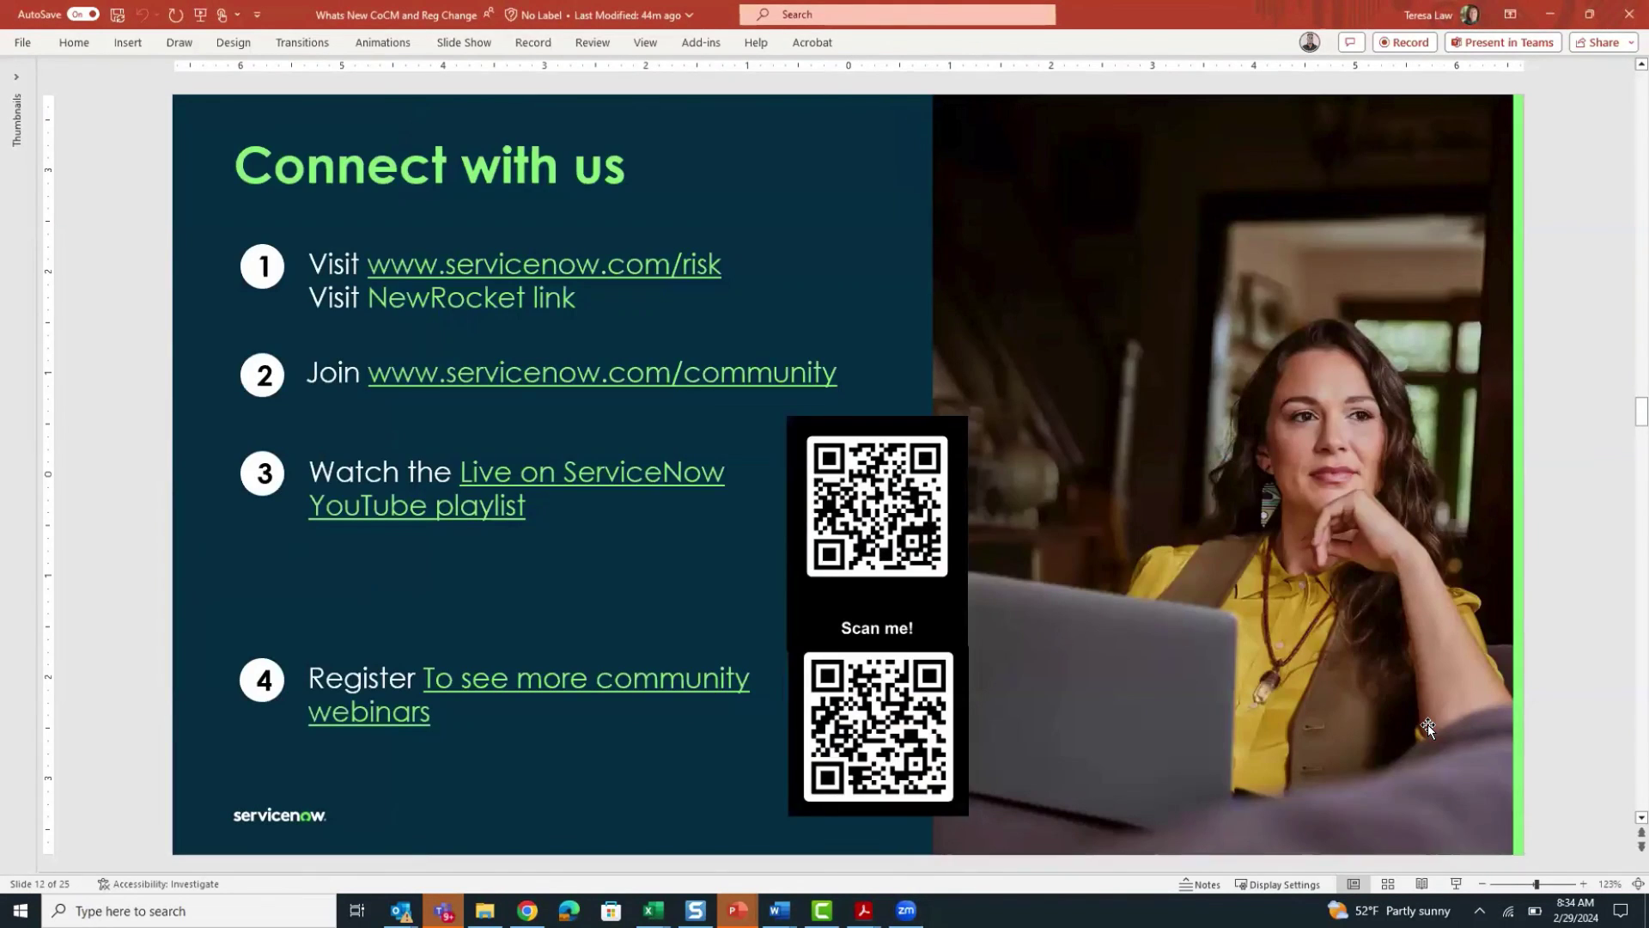